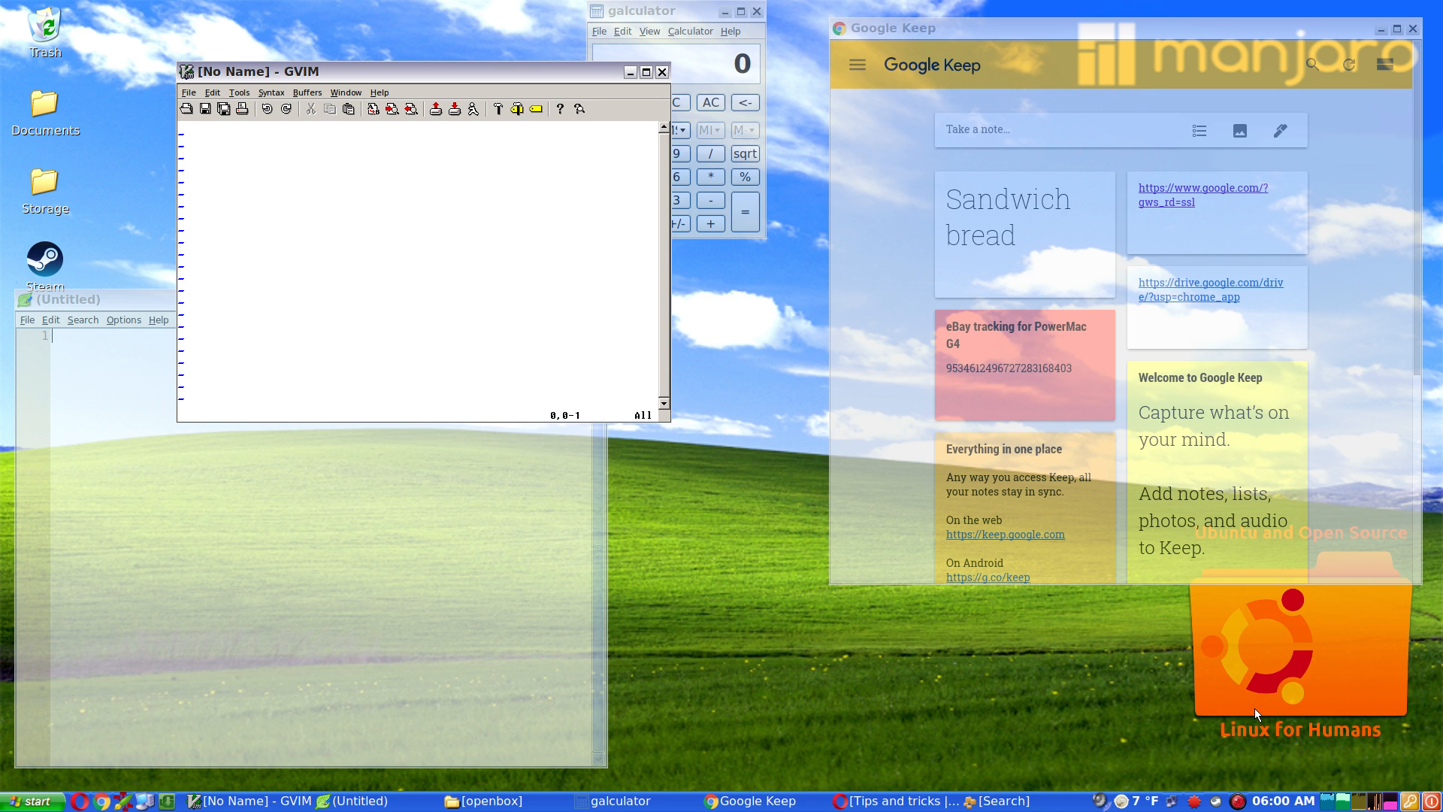
# Switch to Opera through the window overview, open the Skippy-XD guide from Tips and Tricks and examine its keystroke mode installation instructions
pyautogui.press('super+Tab')
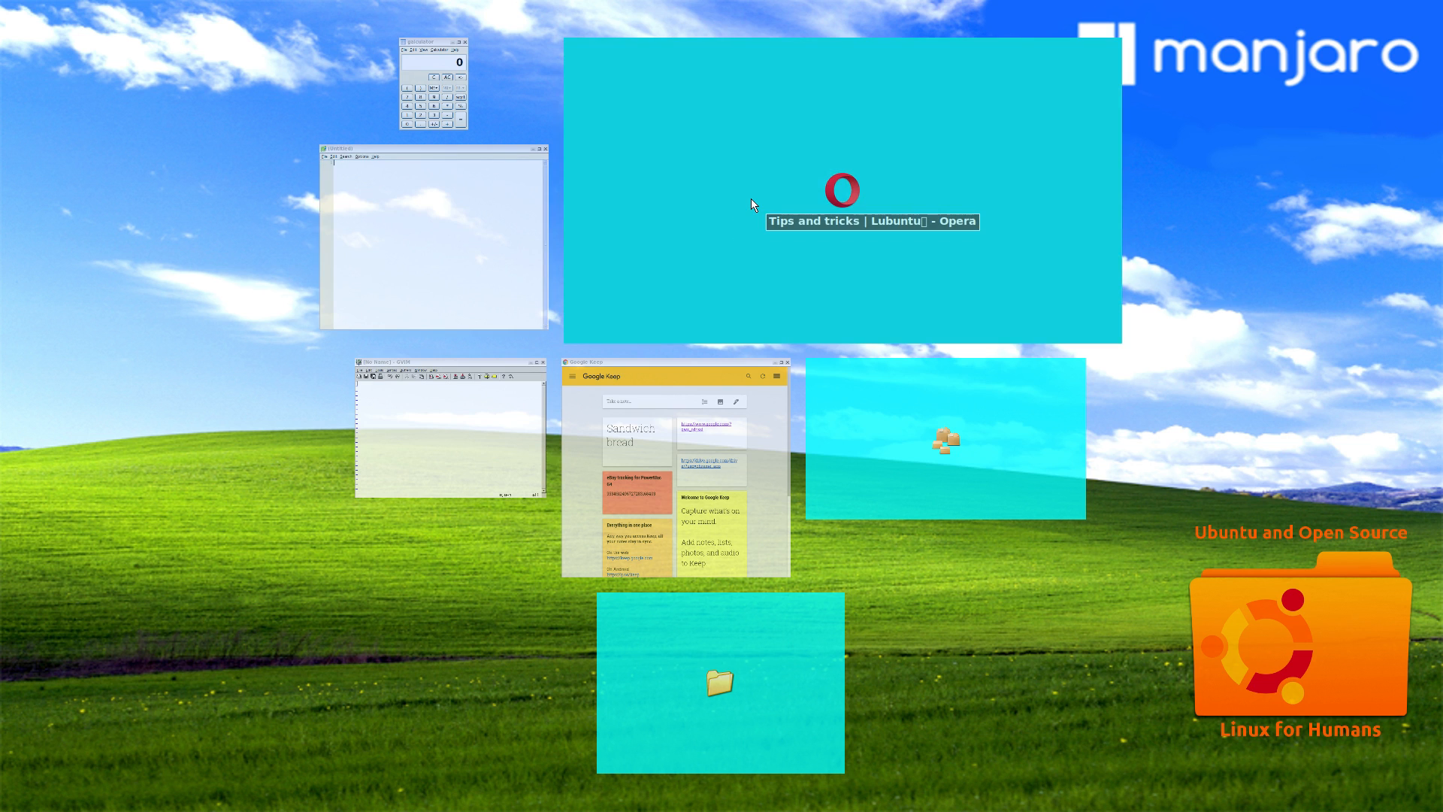
pyautogui.click(666, 245)
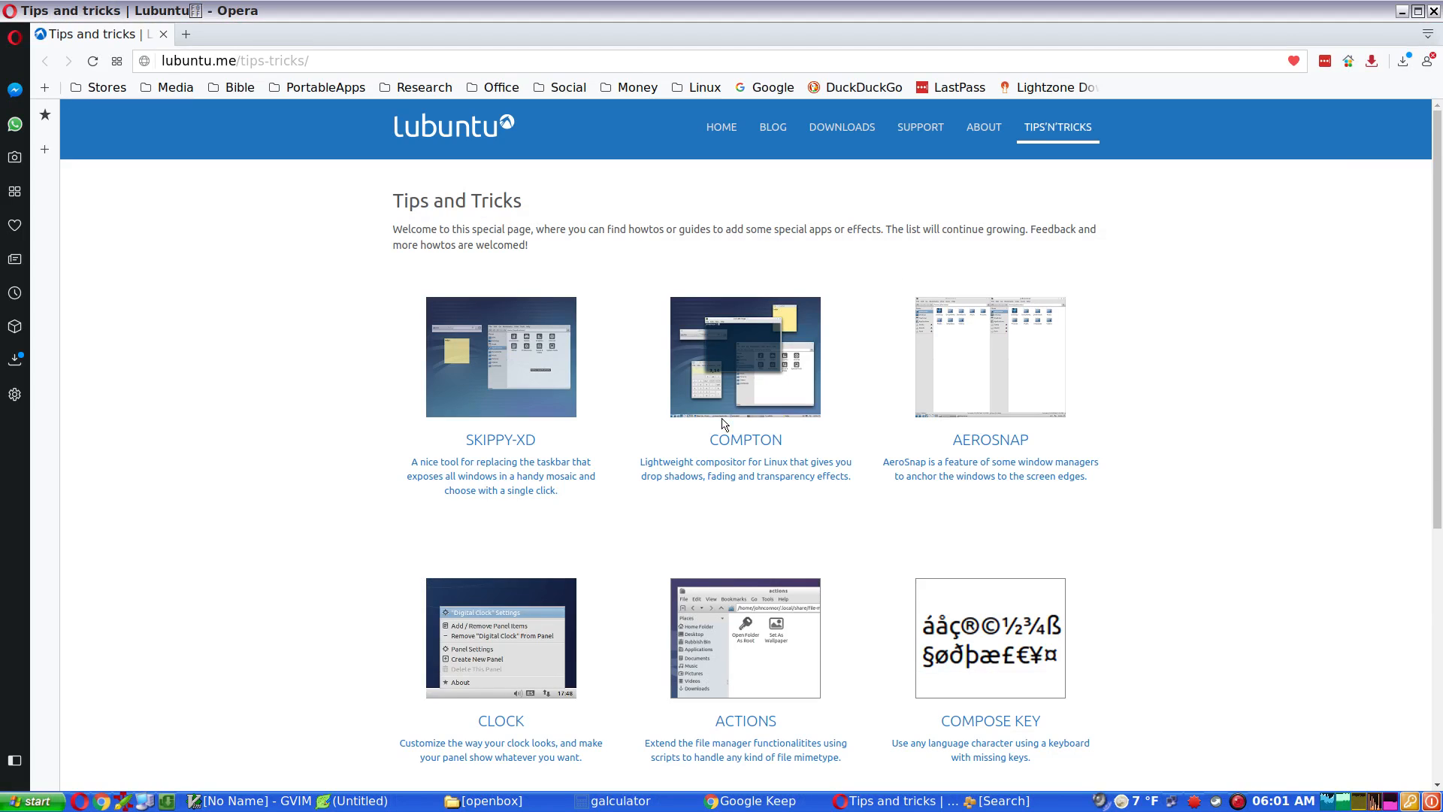
pyautogui.click(508, 446)
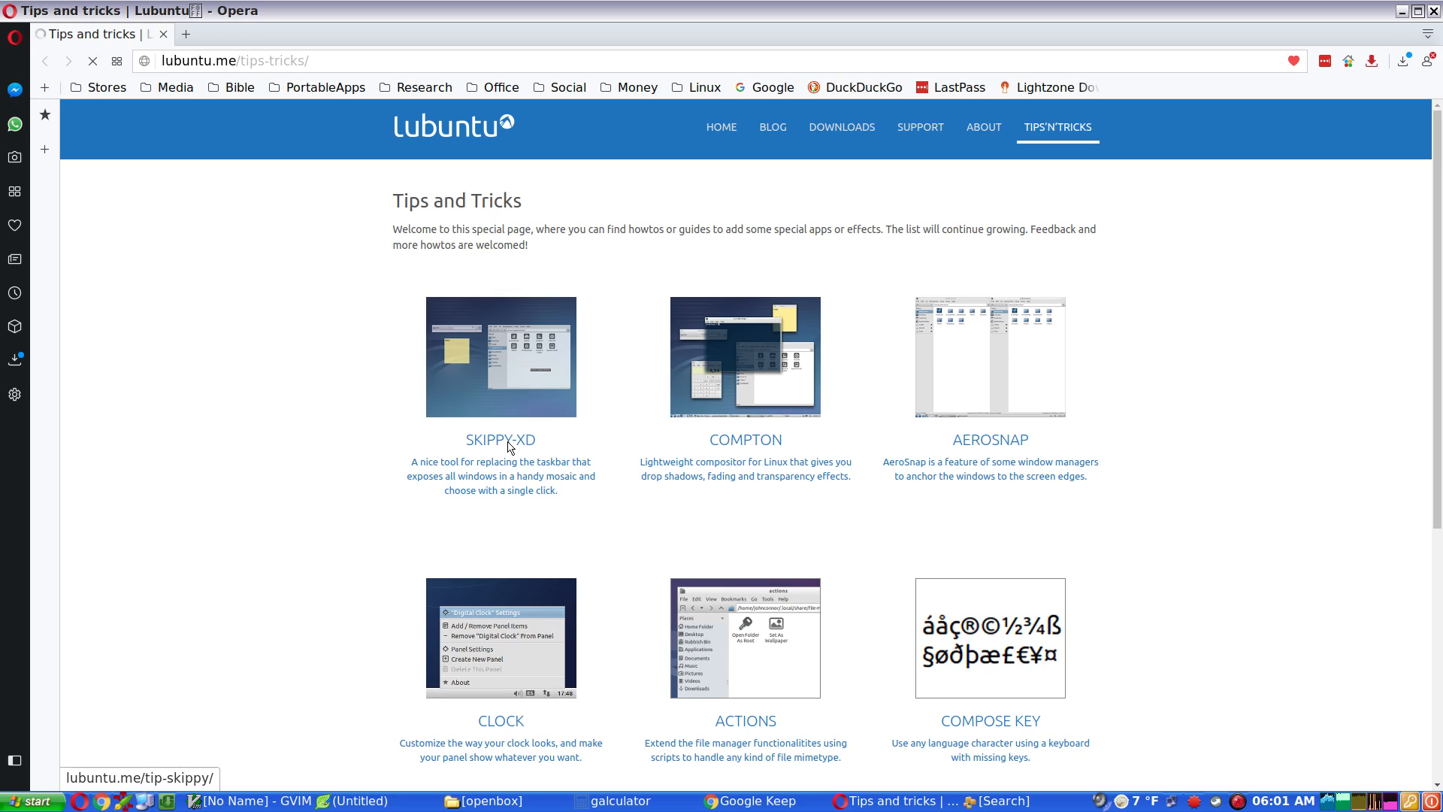
pyautogui.click(485, 365)
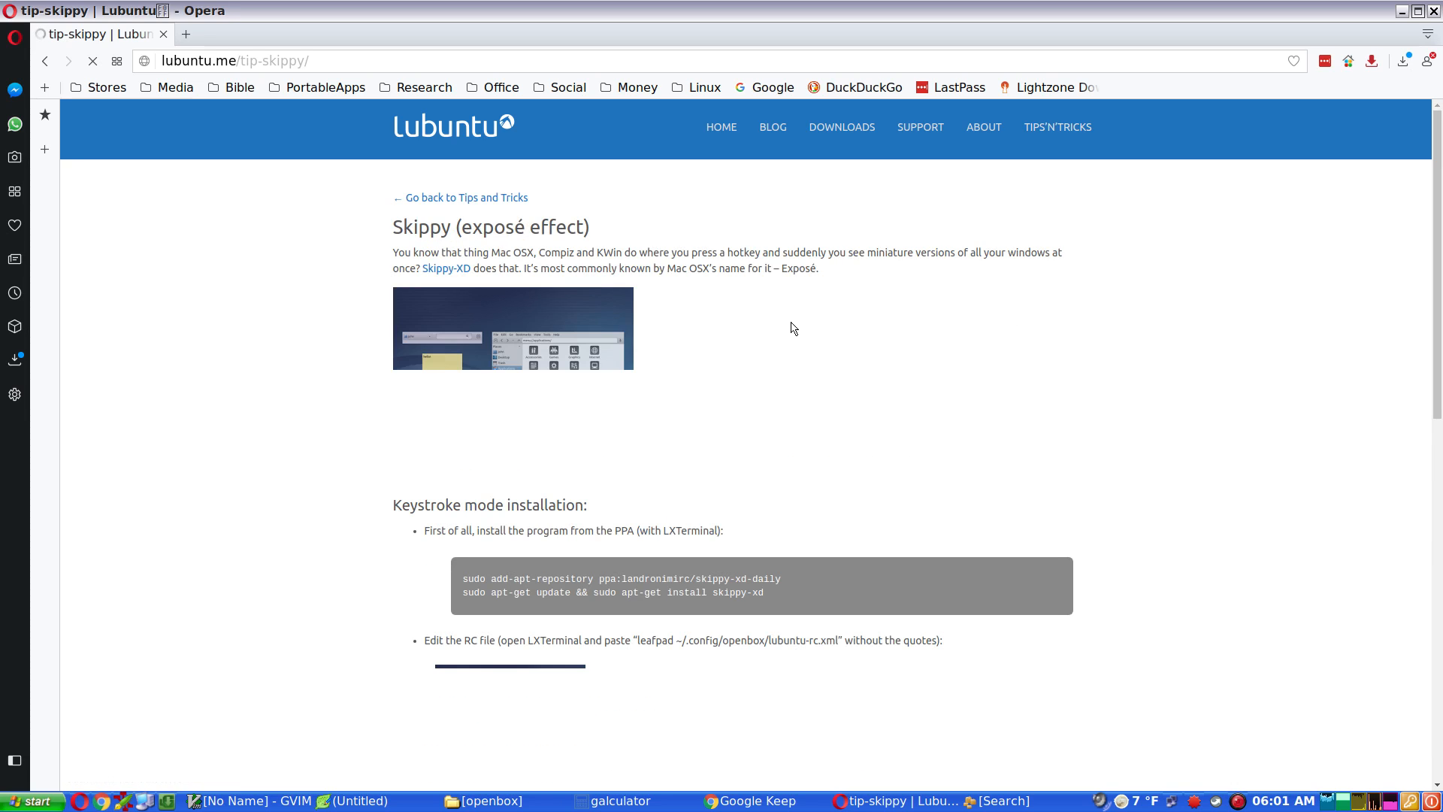
pyautogui.scroll(-1, 816, 362)
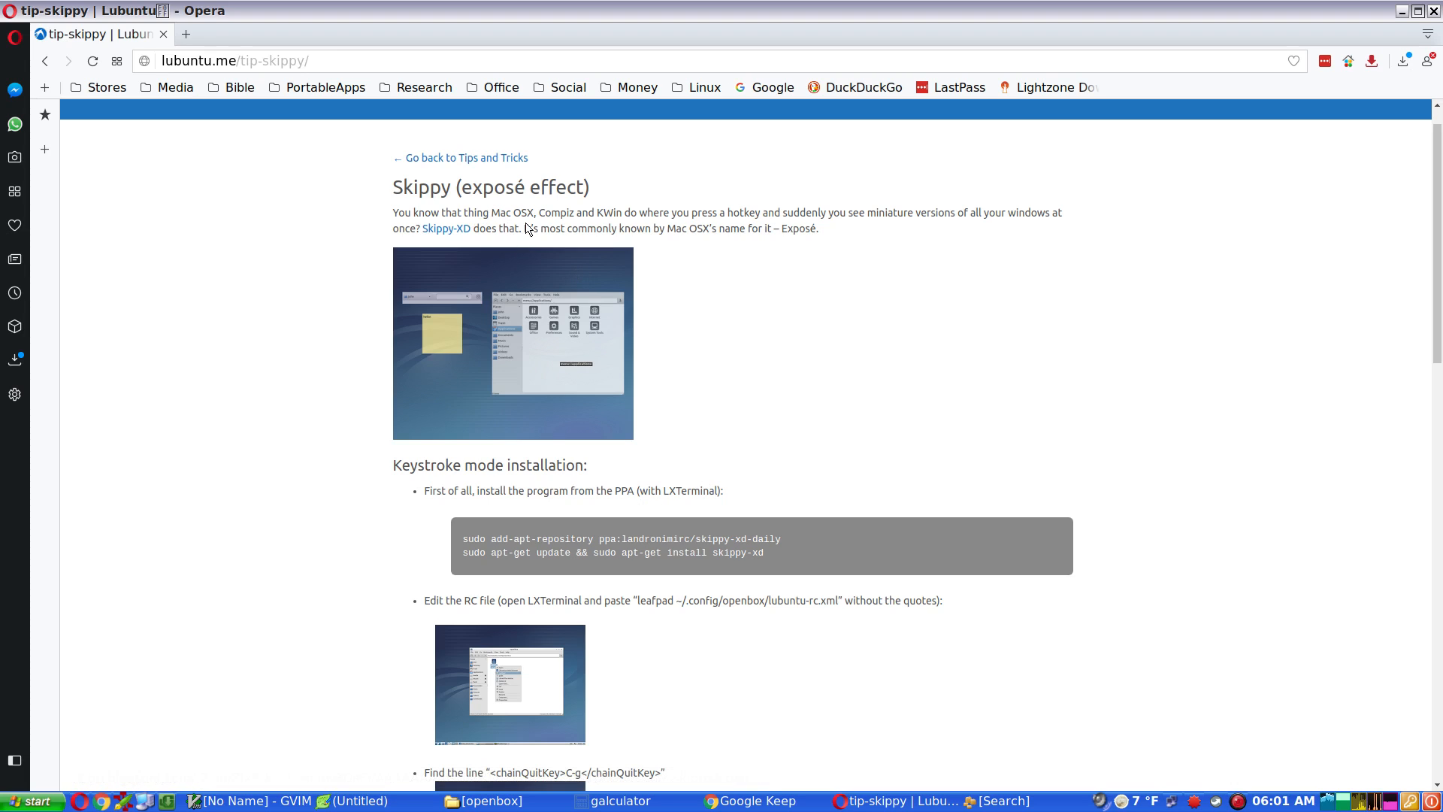
pyautogui.scroll(-7, 757, 355)
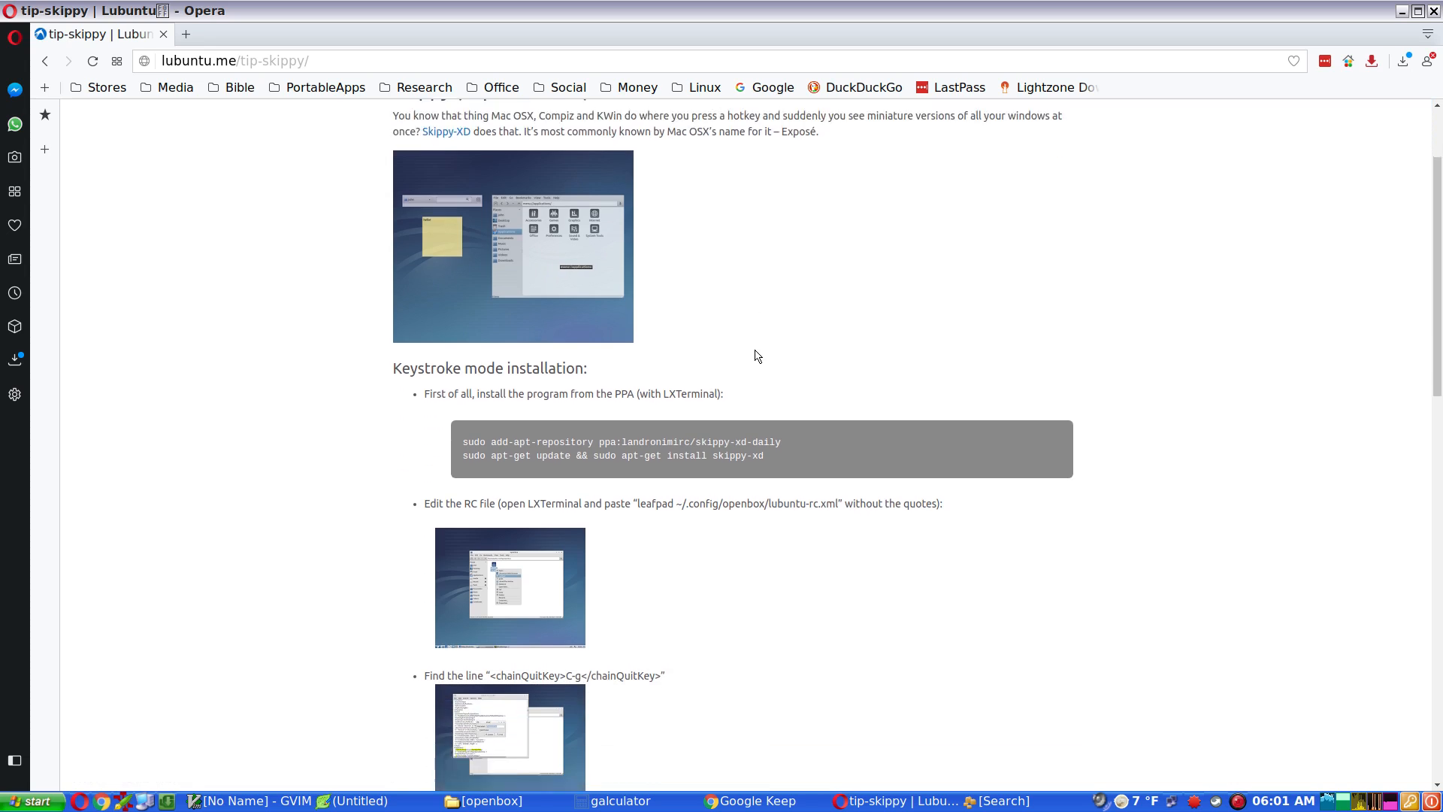
pyautogui.scroll(-1, 756, 355)
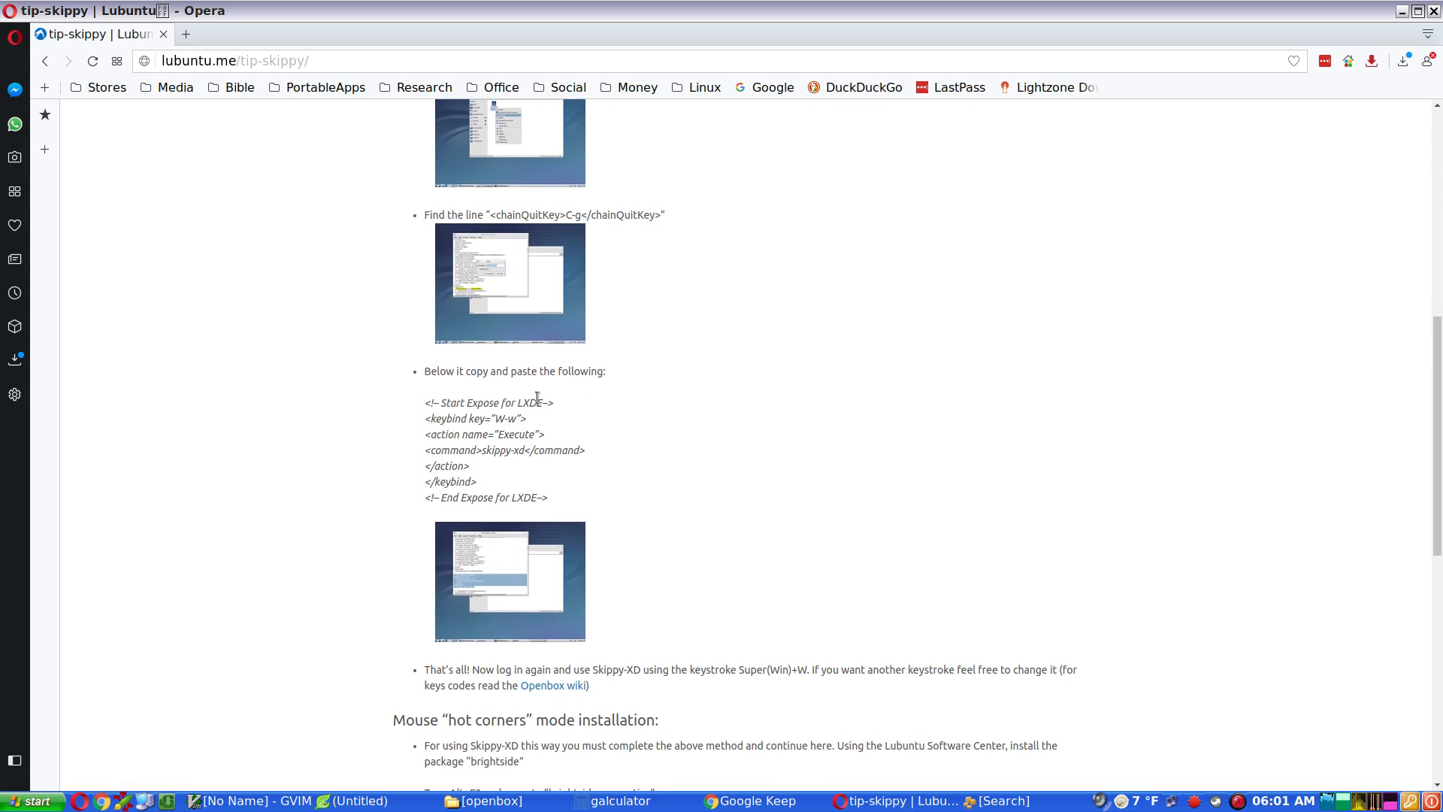
pyautogui.scroll(2, 659, 299)
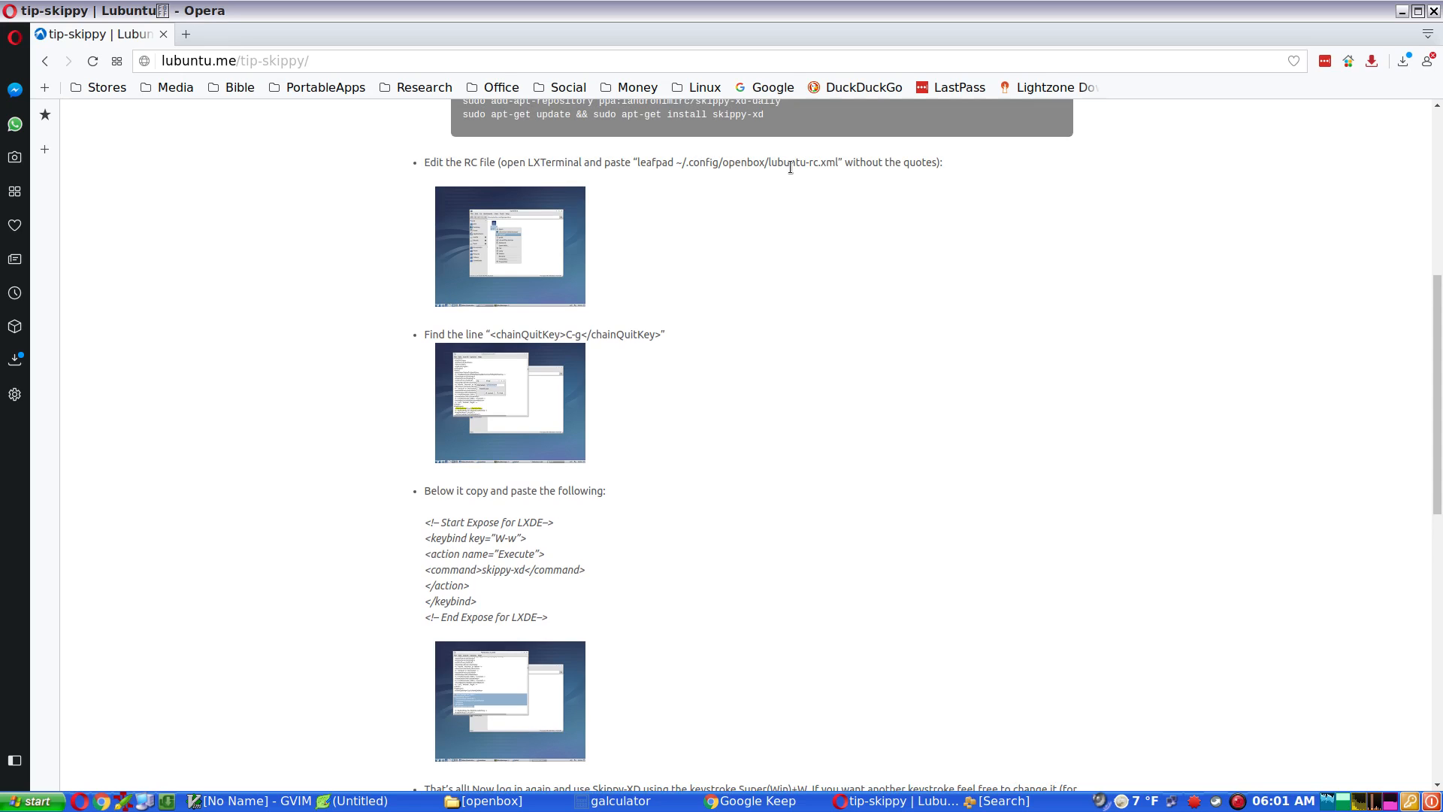
# Show the openbox configuration folder, examine its path and the lxde-rc.xml and lxde-rc-BACKUP.xml files, and minimize the folder window
pyautogui.click(492, 801)
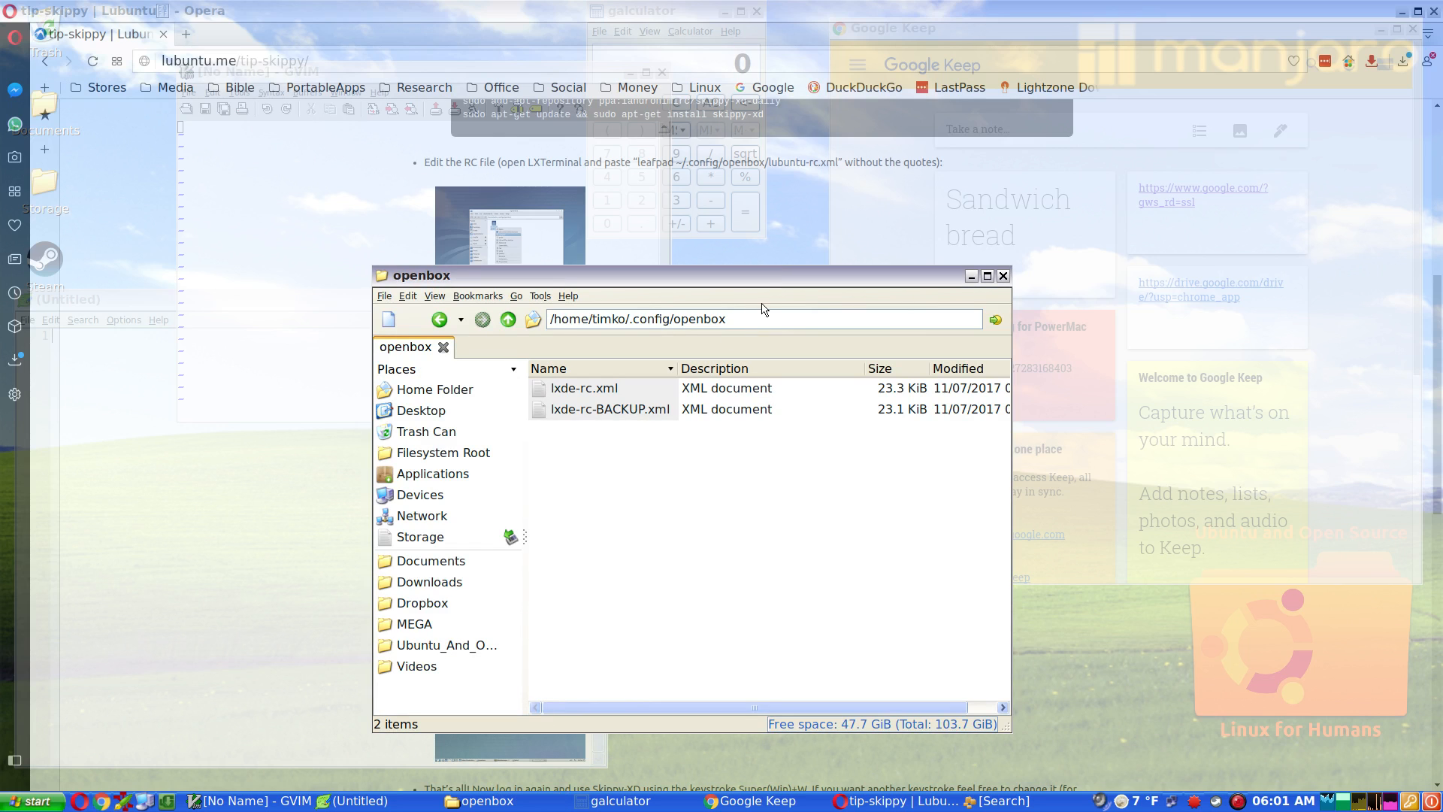
pyautogui.moveTo(774, 328); pyautogui.dragTo(546, 321)
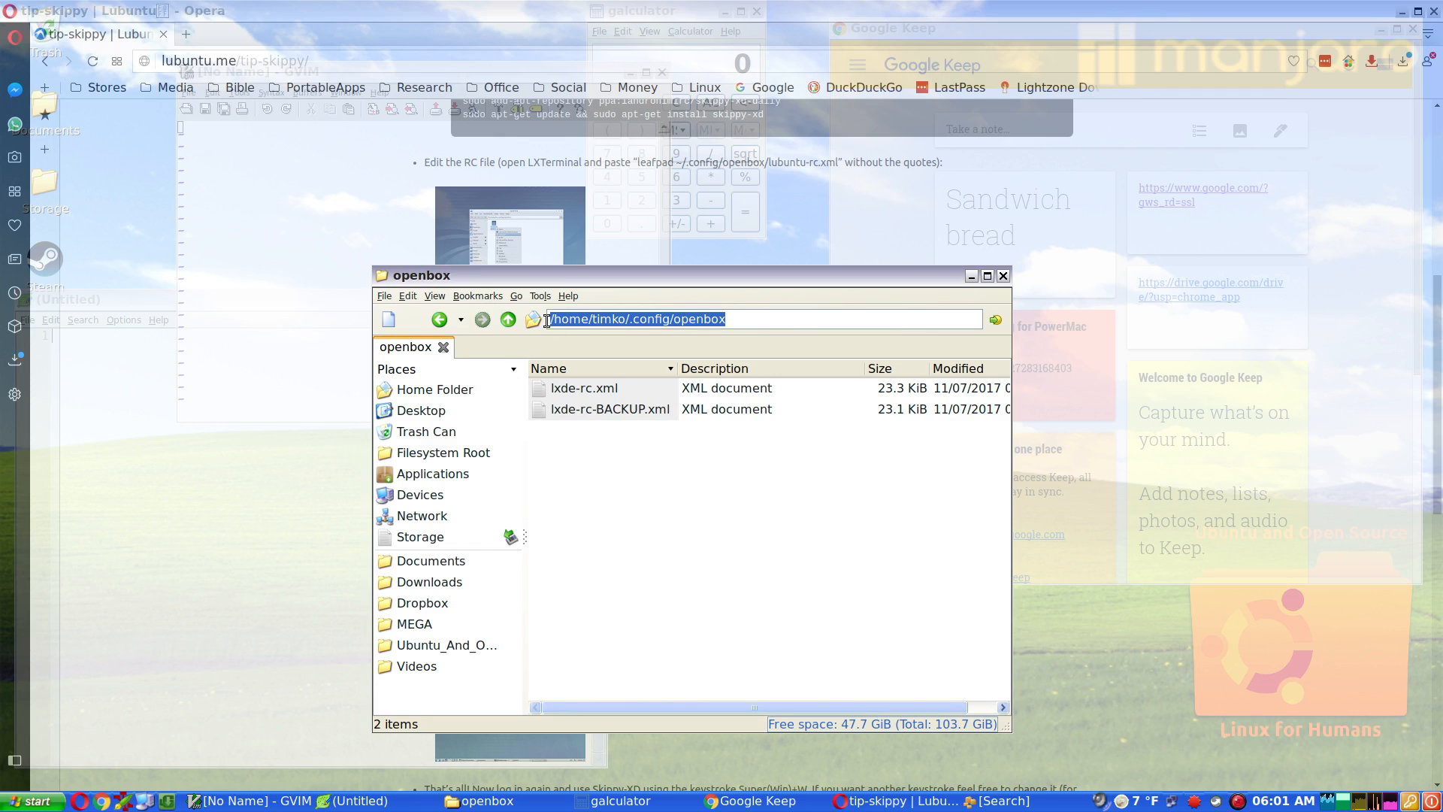
pyautogui.click(559, 389)
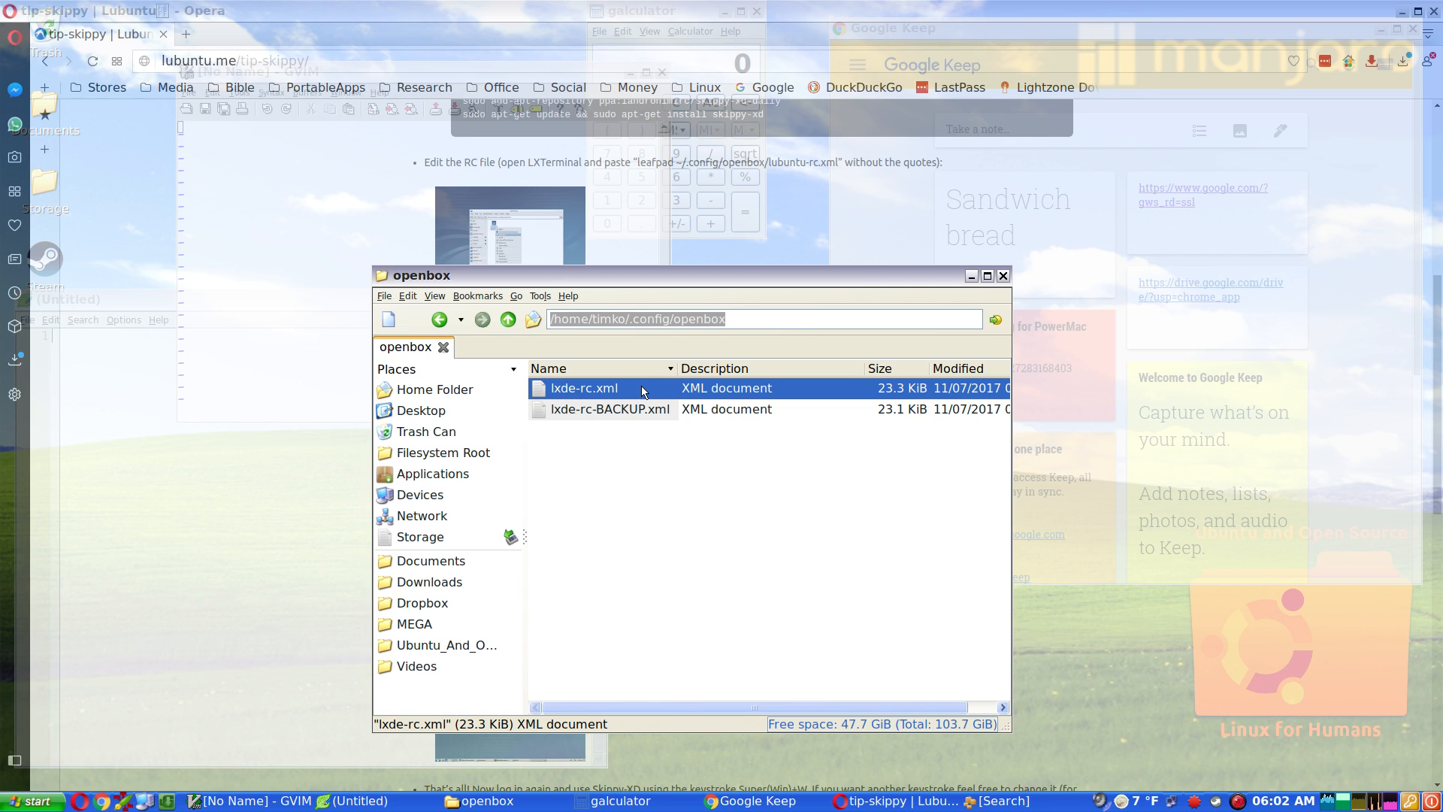
pyautogui.click(639, 411)
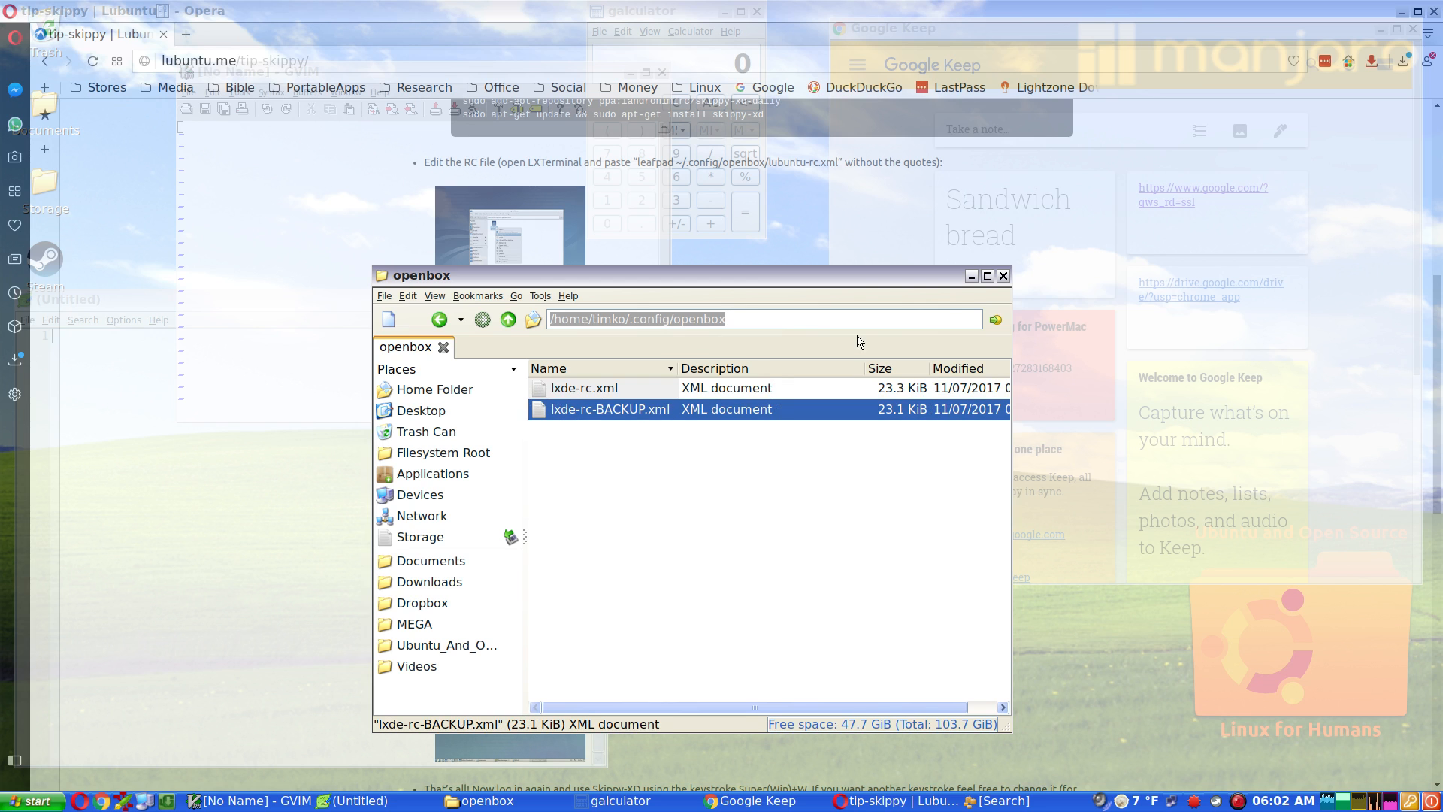
pyautogui.click(970, 278)
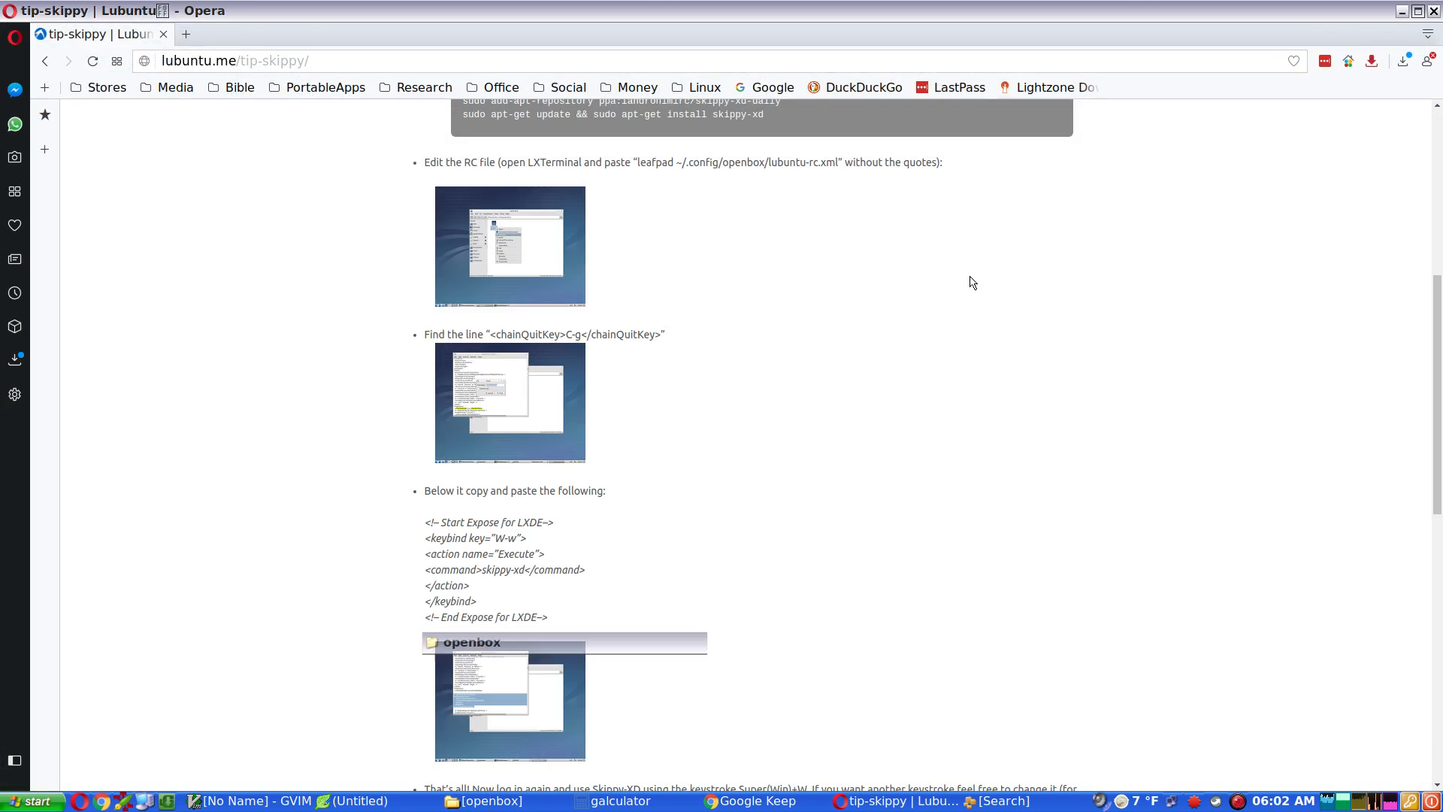
# Use the Skippy-XD window overview to bring up the untitled text document and the openbox folder in turn
pyautogui.press('super+w')
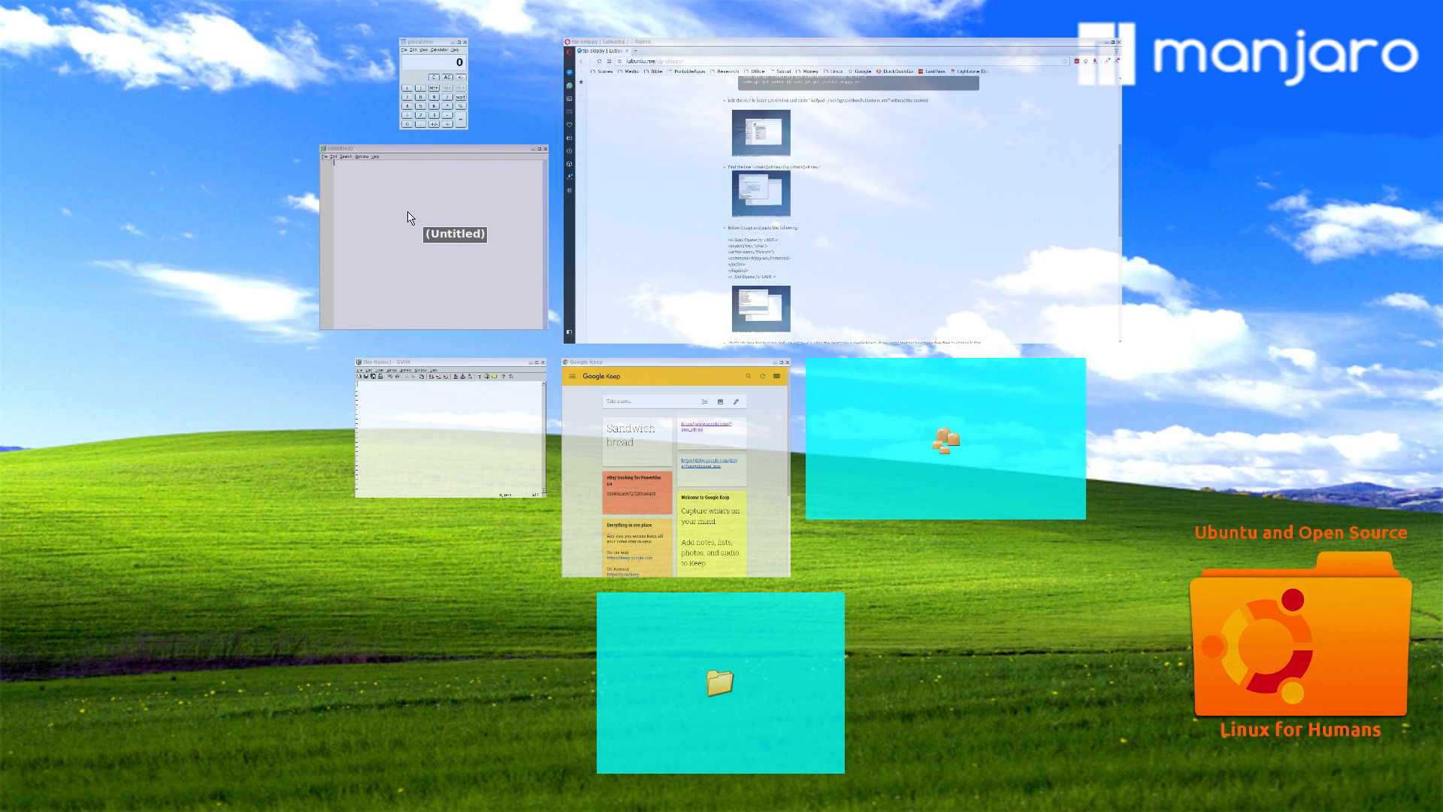
pyautogui.click(383, 206)
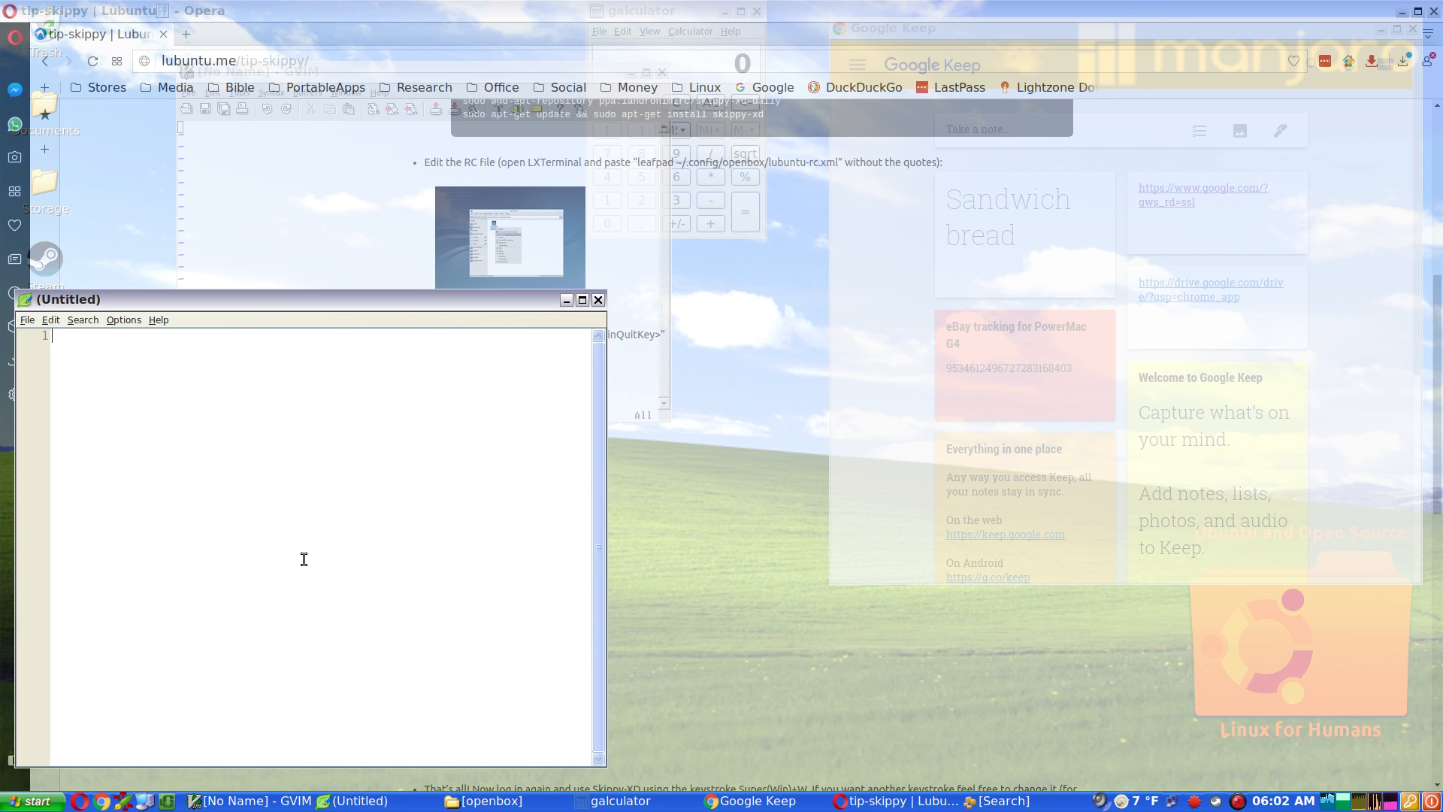
pyautogui.press('super+w')
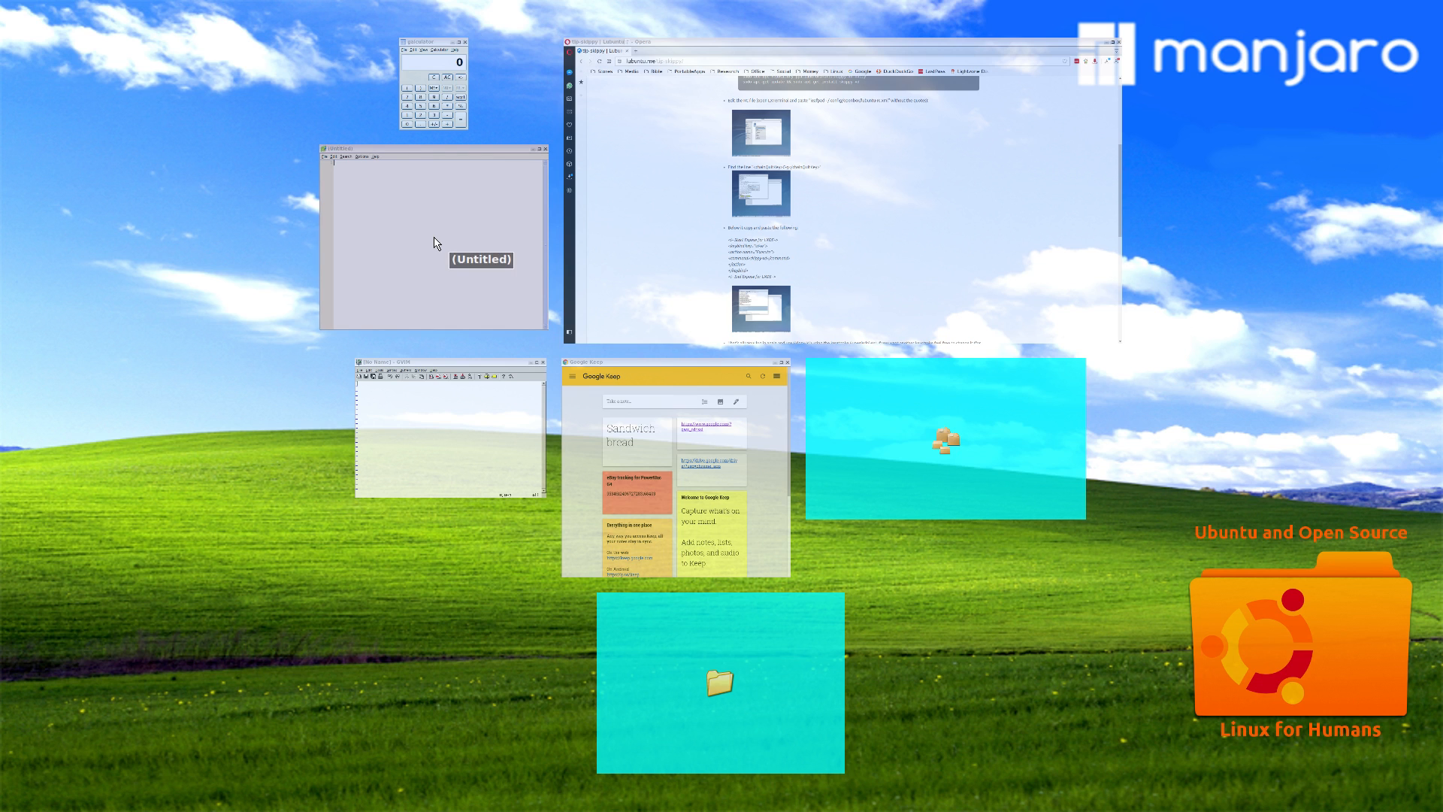
pyautogui.click(660, 643)
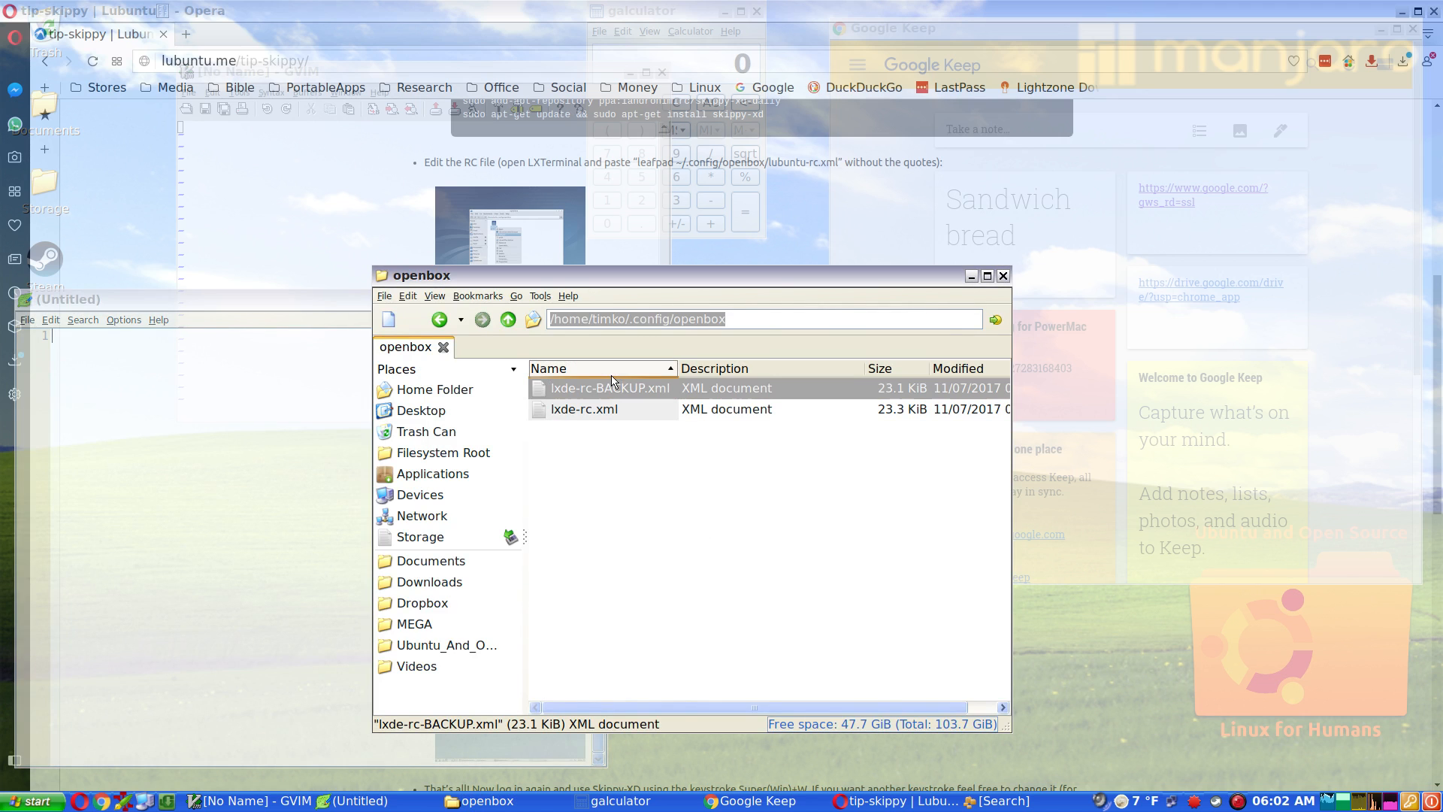
# Open lxde-rc.xml from the openbox folder in Leafpad and move its window higher on the desktop
pyautogui.click(601, 410)
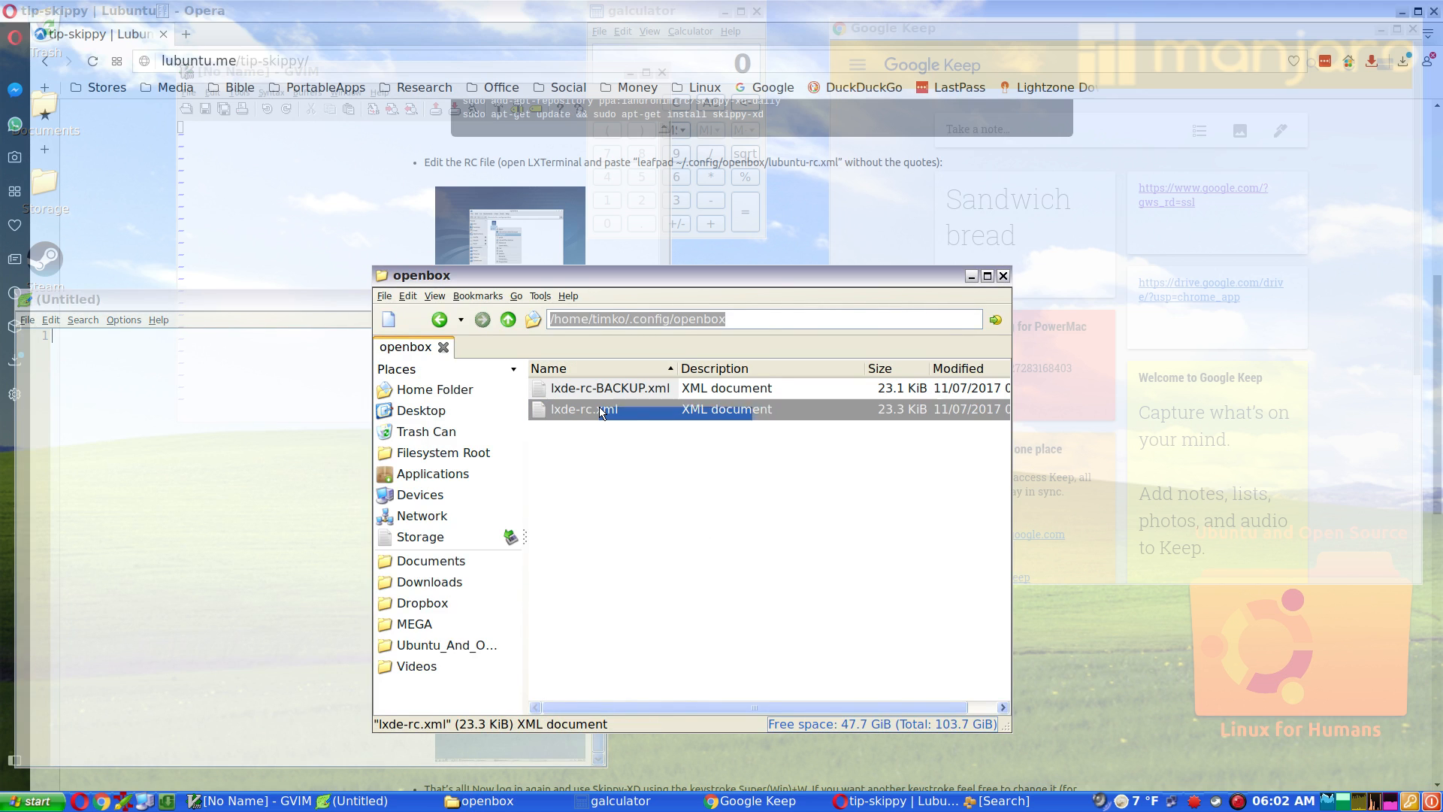
pyautogui.rightClick(601, 410)
pyautogui.moveTo(626, 448)
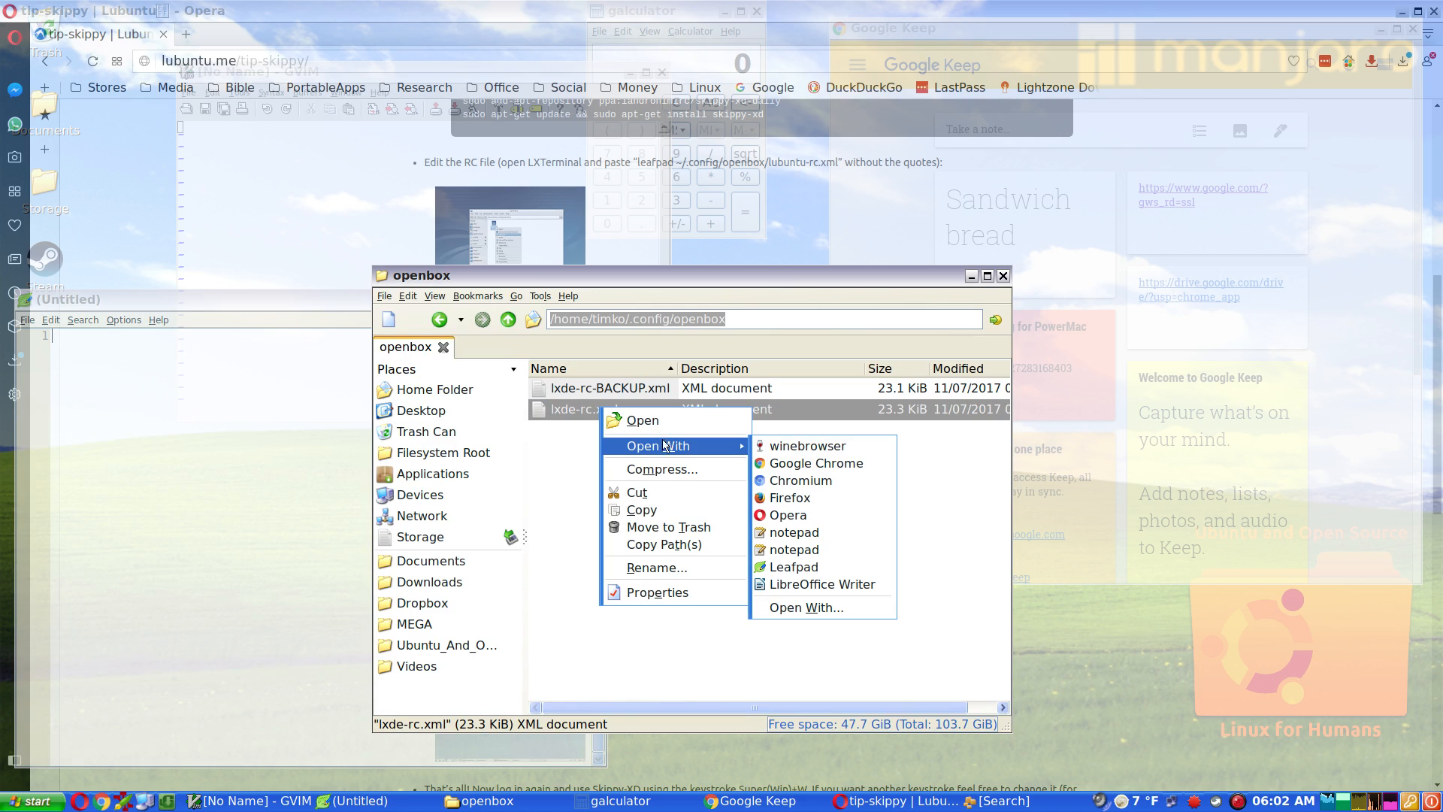
pyautogui.click(813, 574)
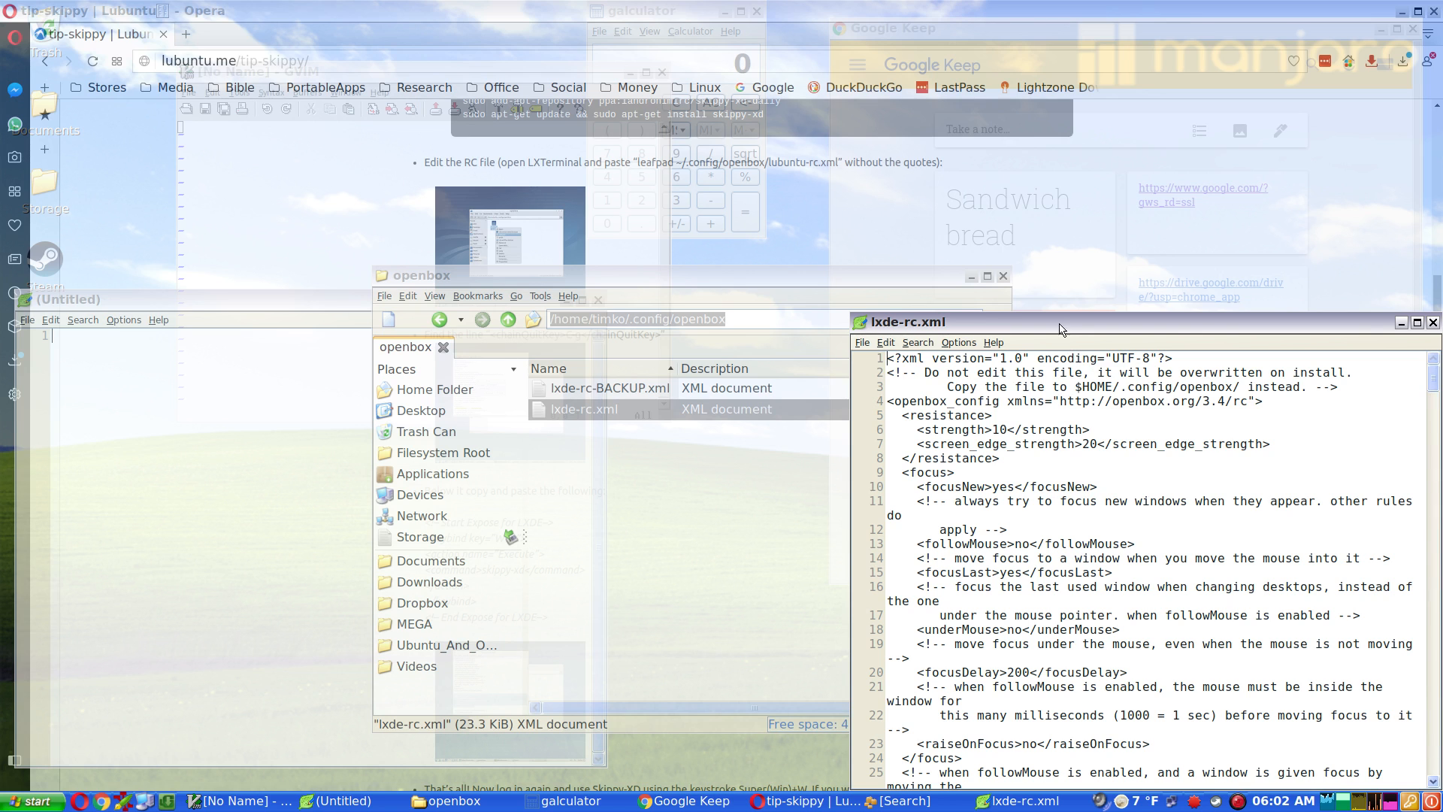
pyautogui.moveTo(1059, 324); pyautogui.dragTo(864, 52)
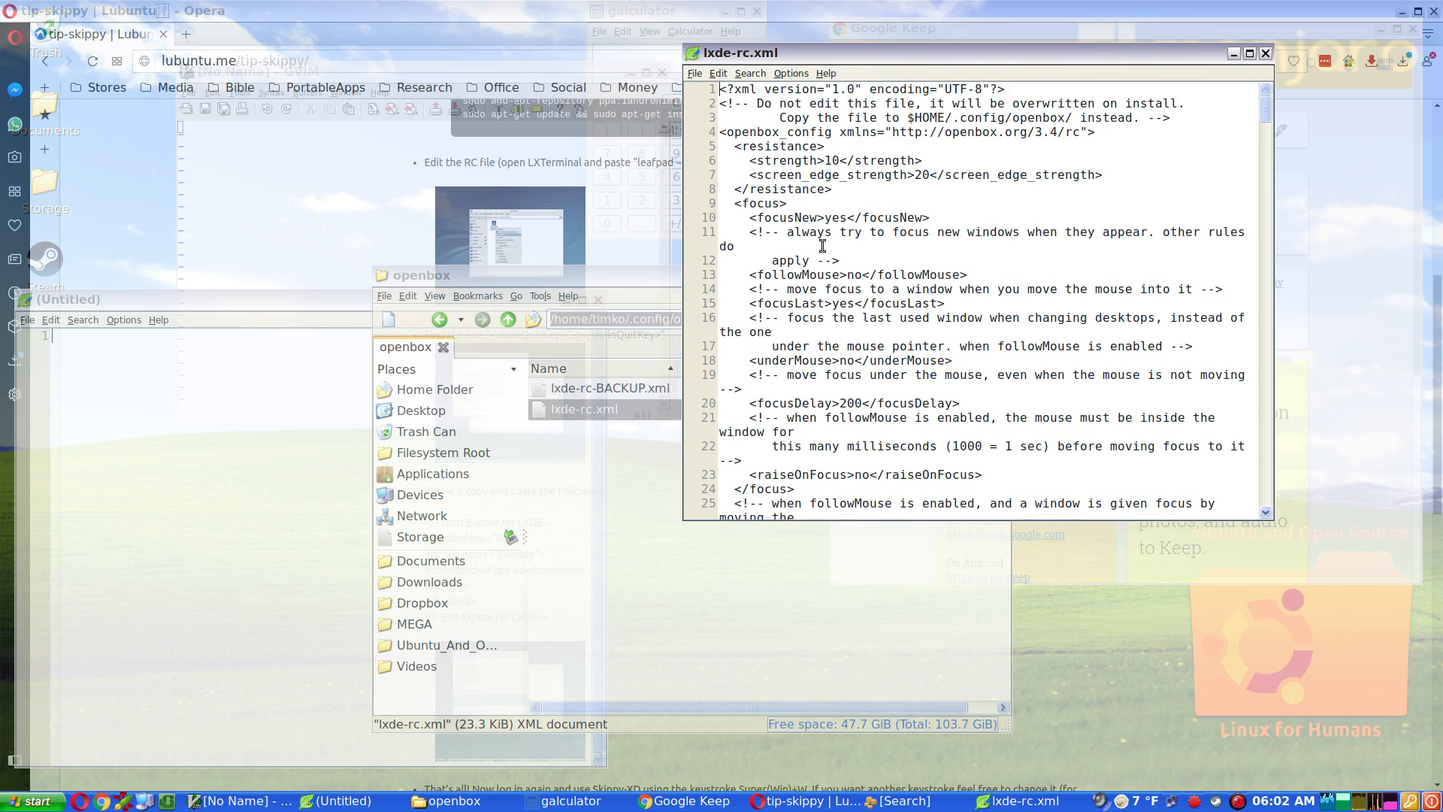
# Start a text search in lxde-rc.xml and copy "chainQuitKey>C-g</chainQuitKey" from the Skippy guide in Opera as the search term
pyautogui.click(751, 74)
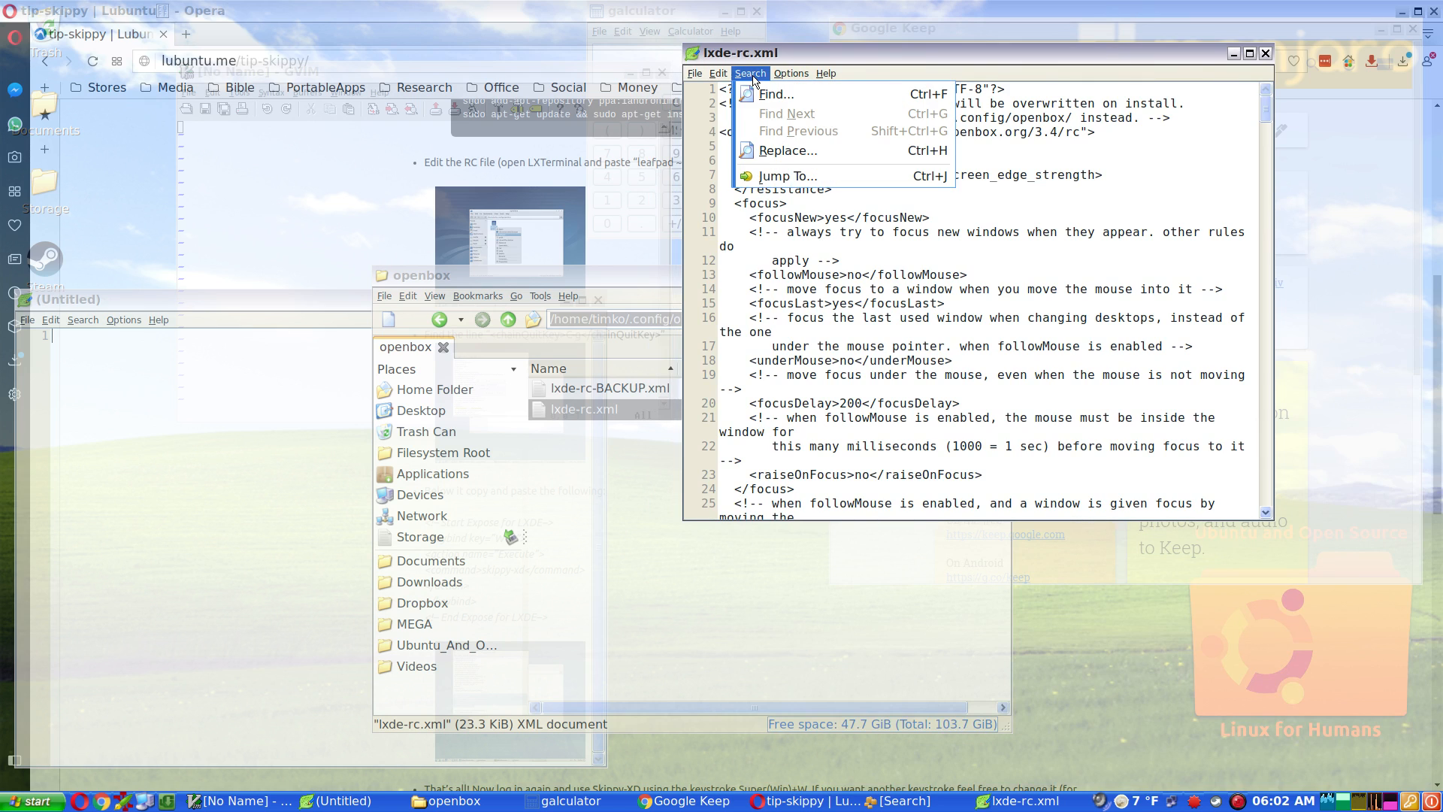
pyautogui.click(768, 95)
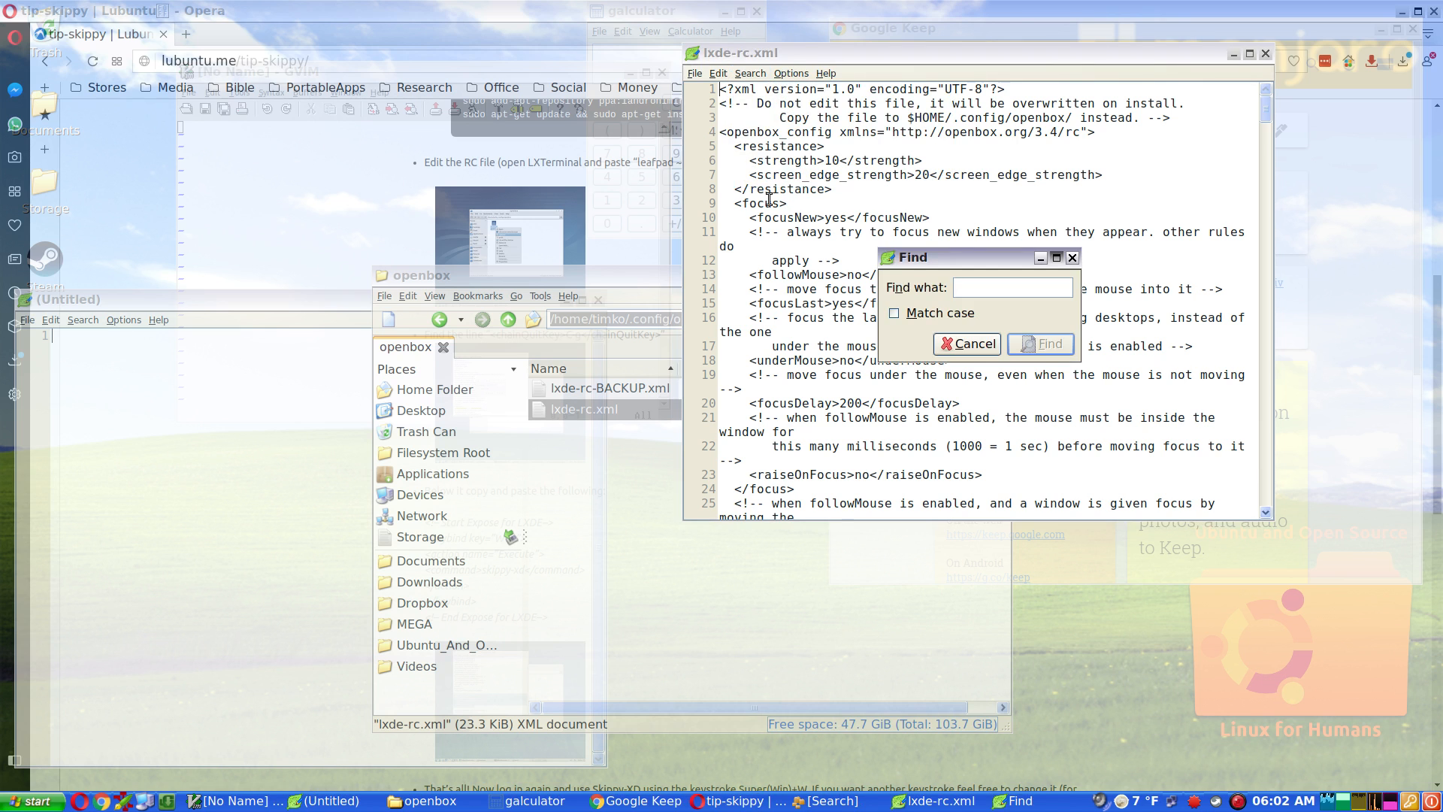
pyautogui.click(299, 184)
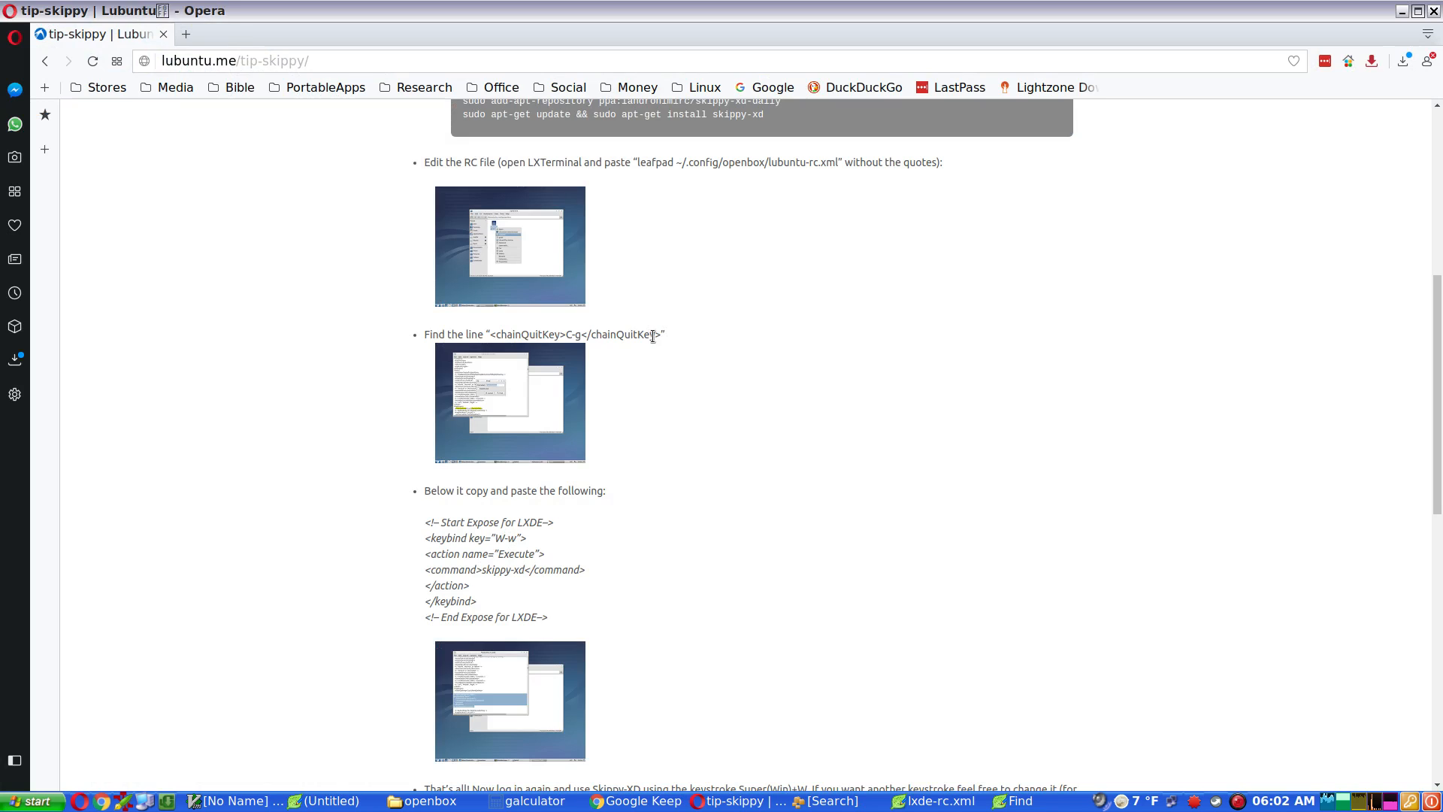
pyautogui.moveTo(652, 336); pyautogui.dragTo(500, 337)
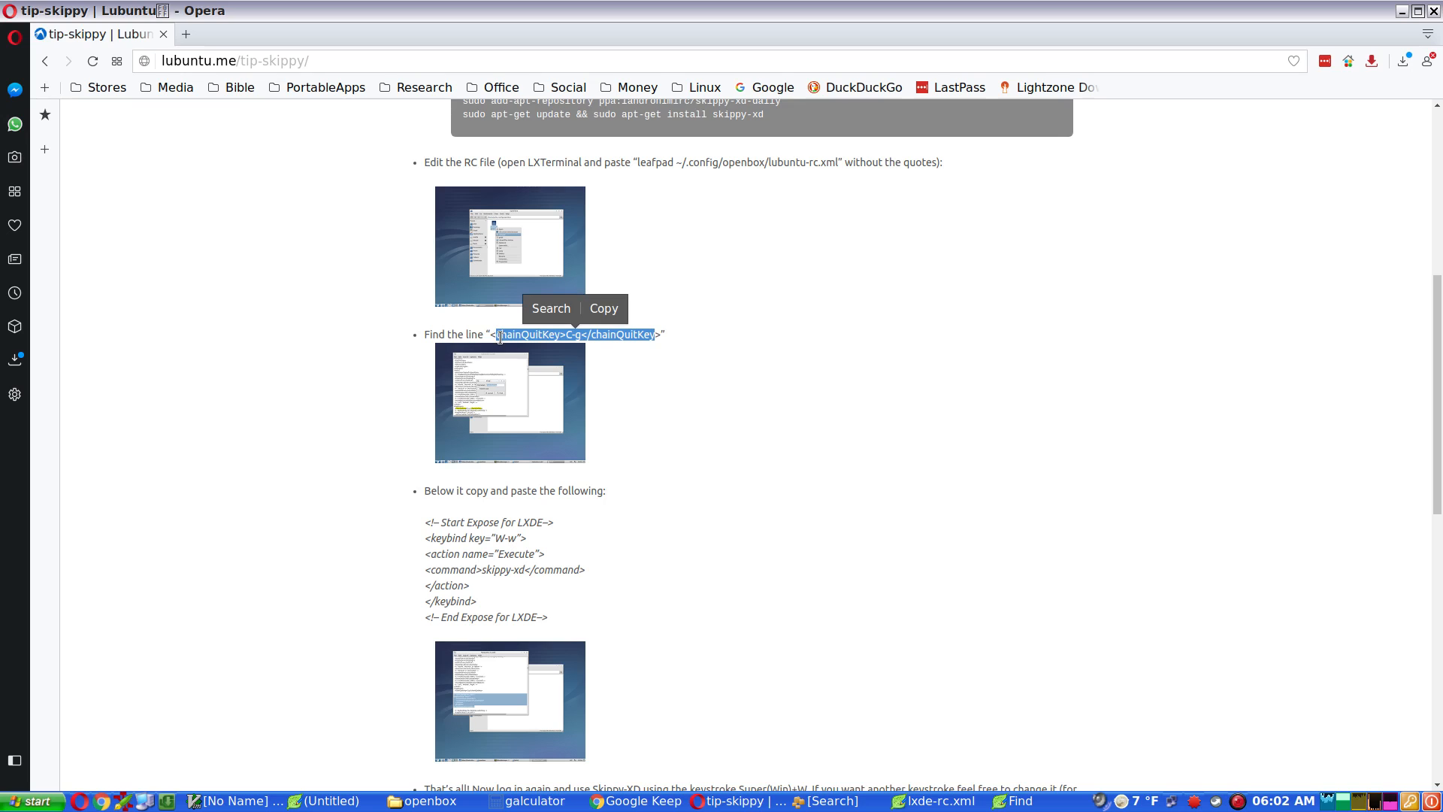
pyautogui.rightClick(501, 336)
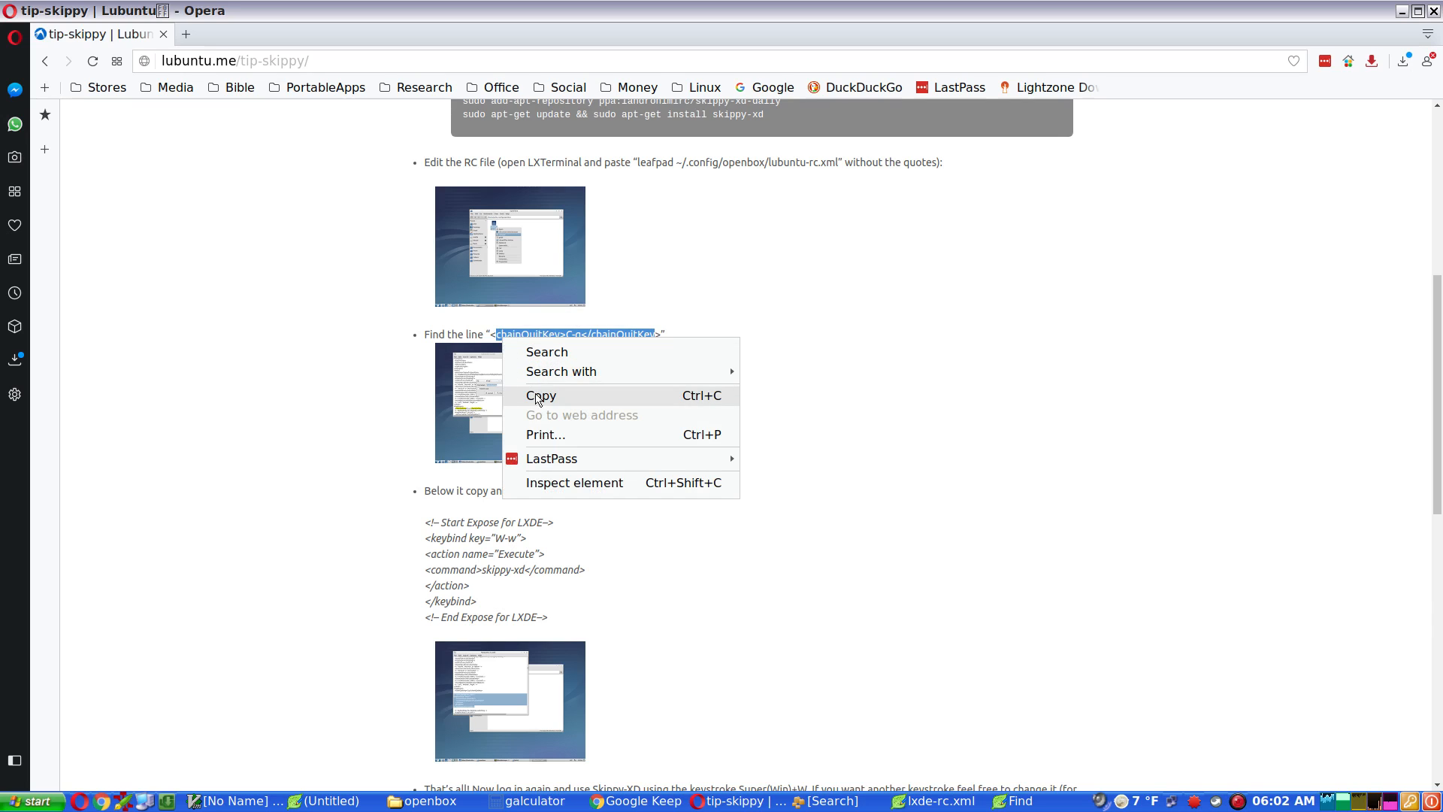
pyautogui.click(539, 398)
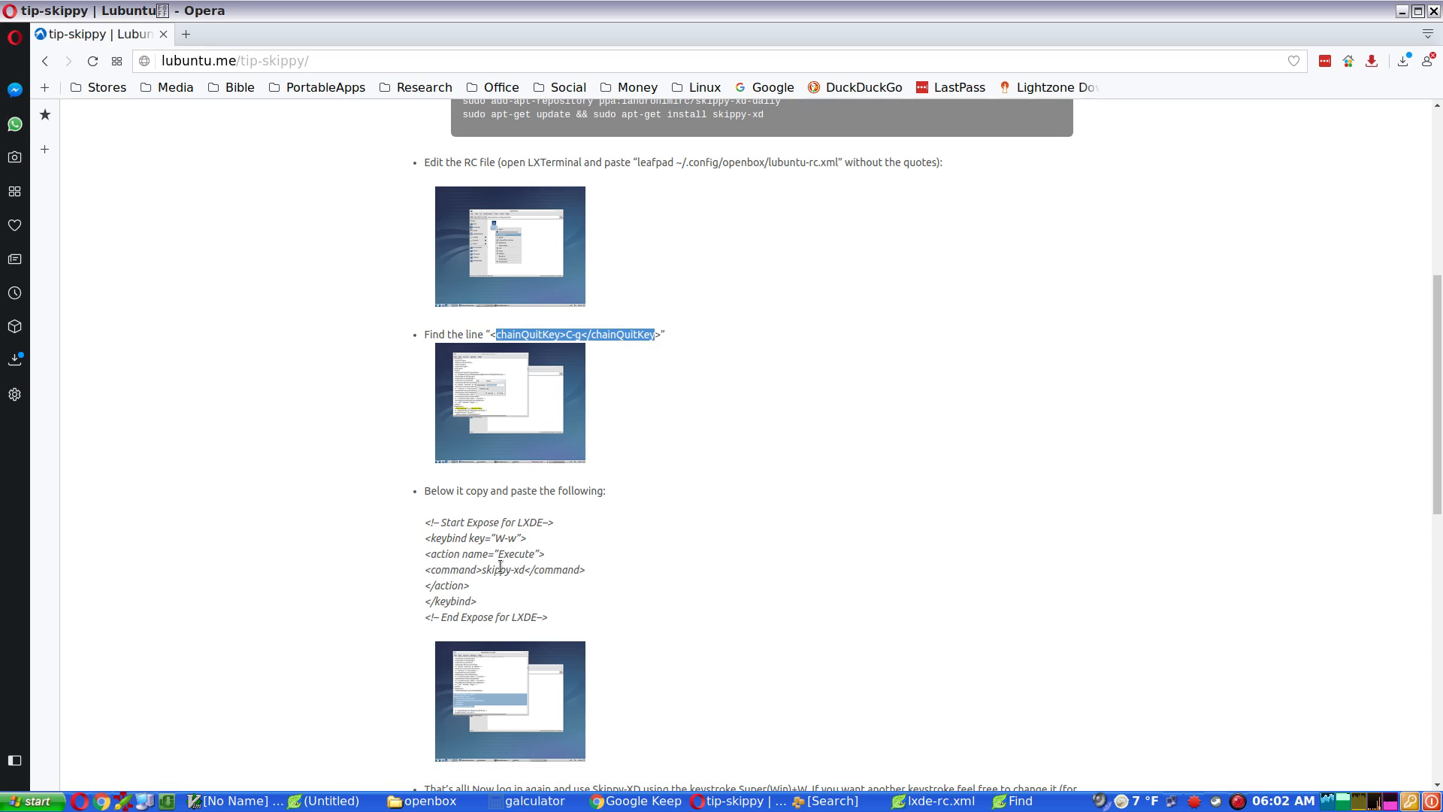
# Highlight the keybind snippet in the guide, return to lxde-rc.xml in Leafpad and search for the copied chainQuitKey text
pyautogui.click(501, 565)
pyautogui.moveTo(555, 621); pyautogui.dragTo(399, 535)
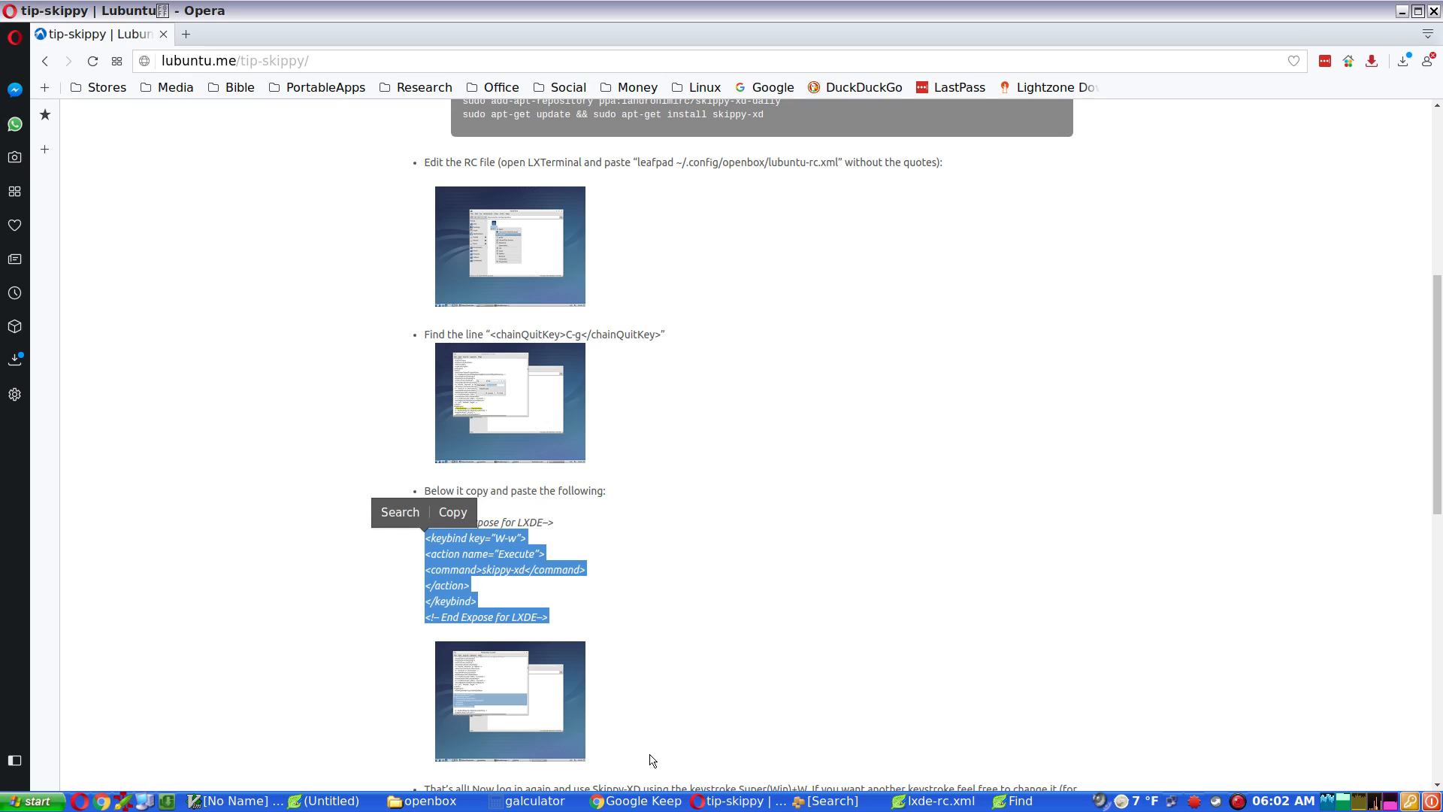
pyautogui.click(925, 805)
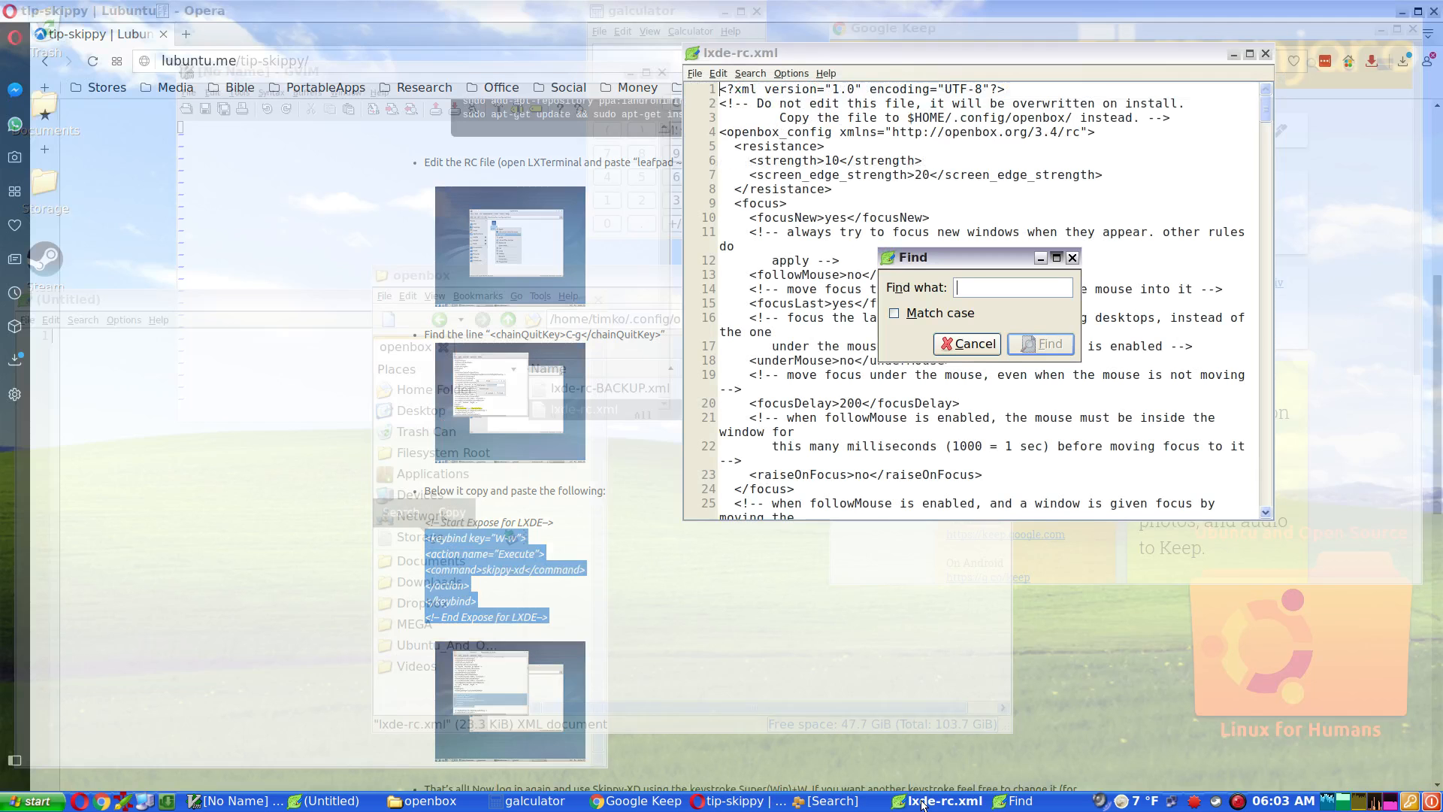
pyautogui.rightClick(986, 299)
pyautogui.click(999, 331)
pyautogui.click(1023, 349)
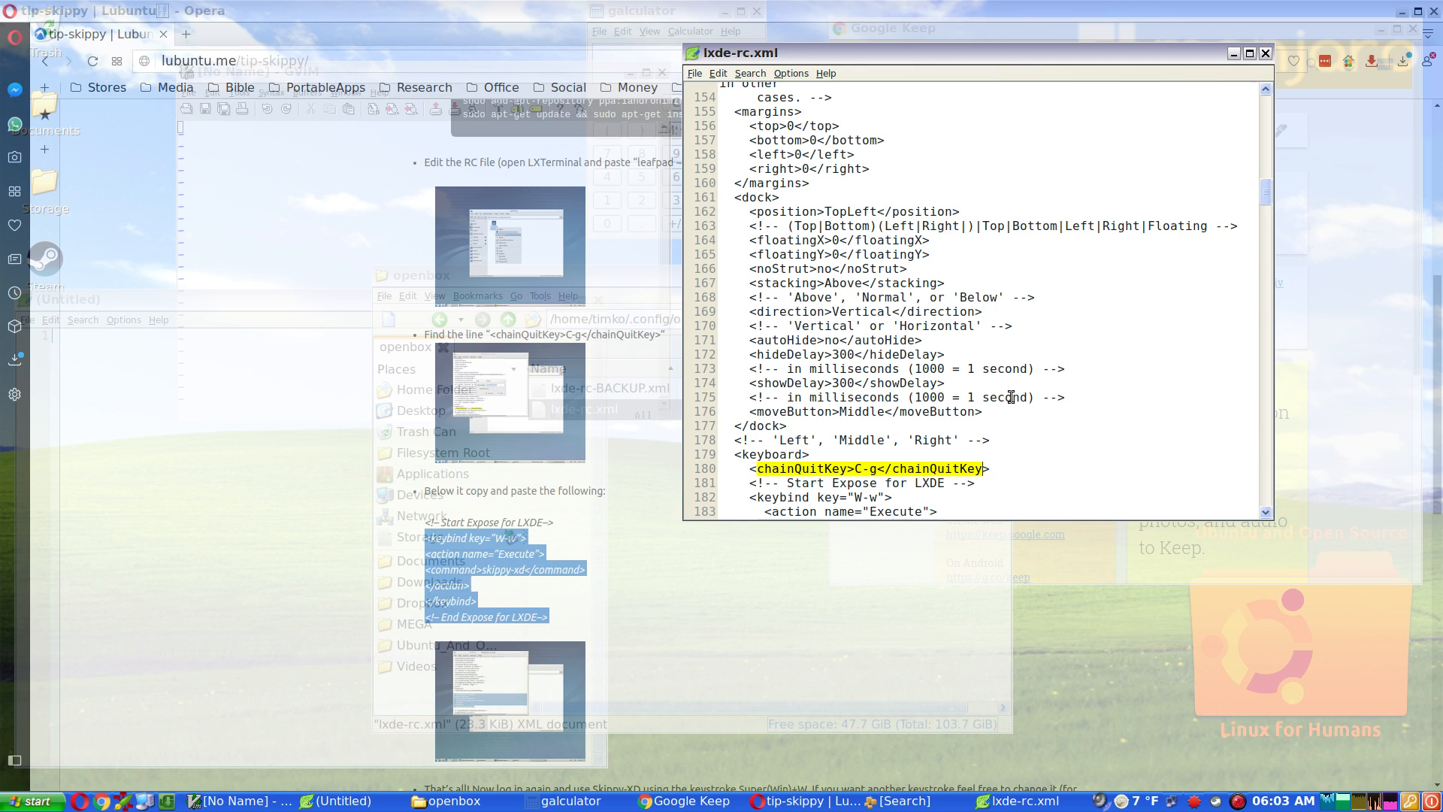
# Insert a blank line directly below the chainQuitKey line in the keyboard section of lxde-rc.xml
pyautogui.scroll(-2, 1010, 397)
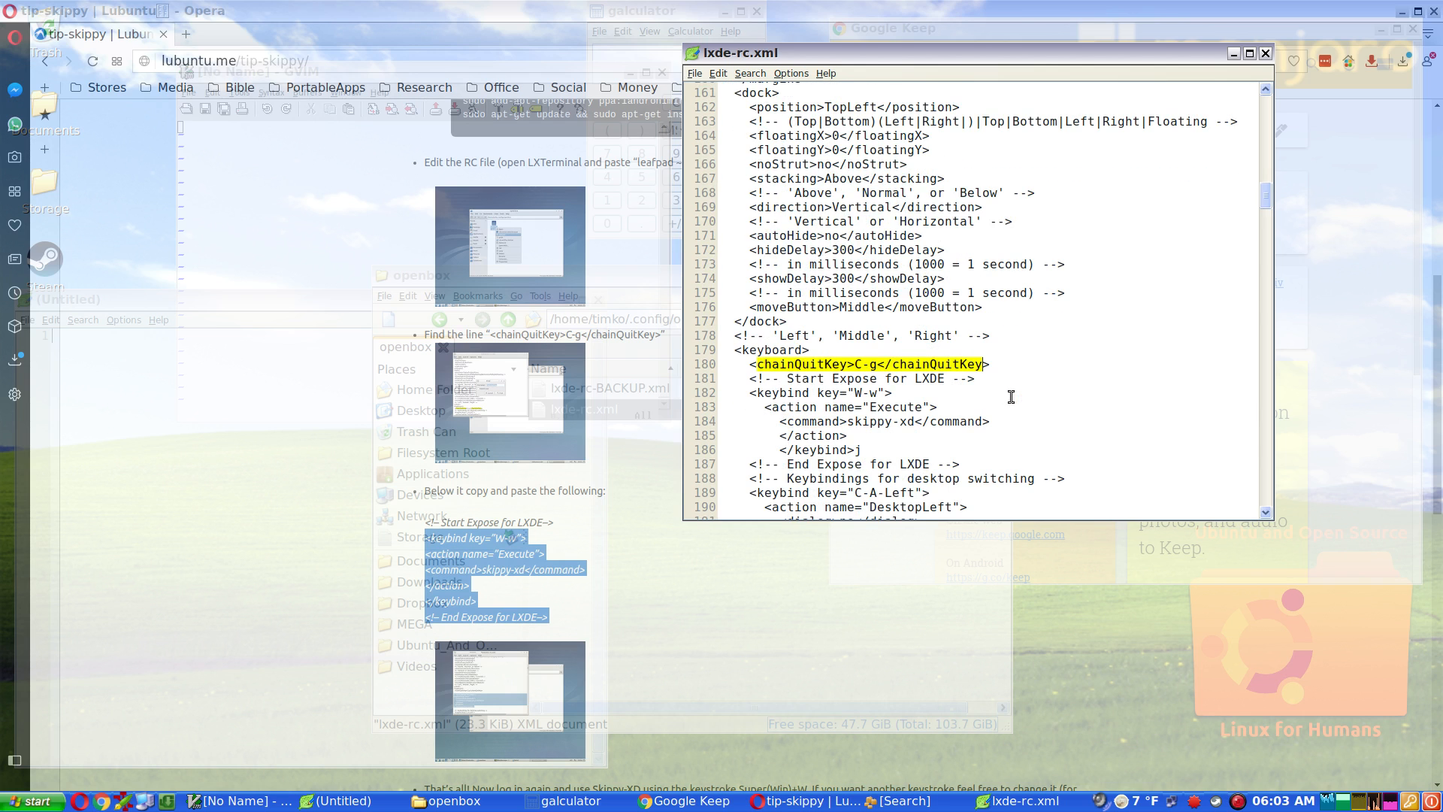
pyautogui.scroll(-1, 1011, 397)
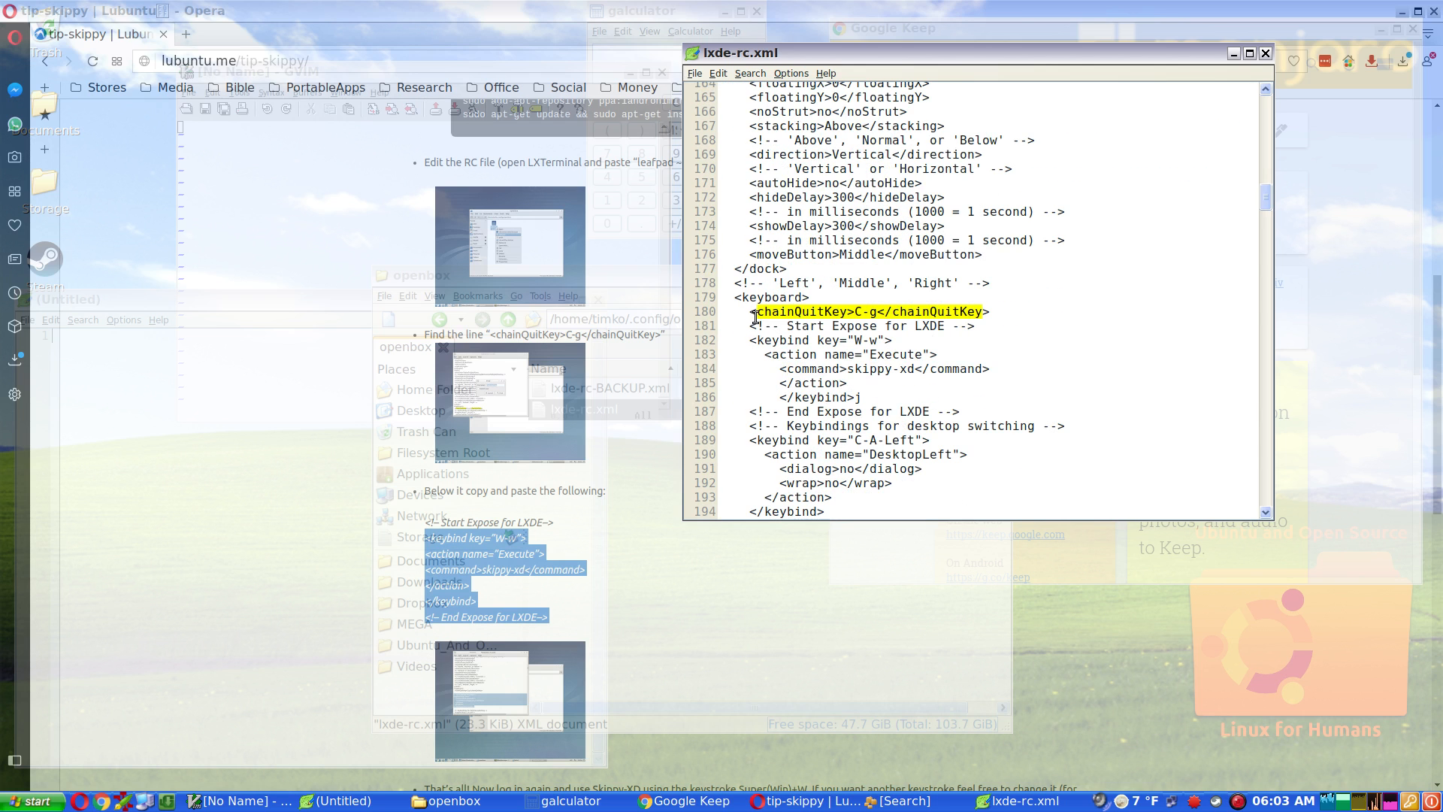
pyautogui.click(779, 331)
pyautogui.press('Right')
pyautogui.click(1003, 314)
pyautogui.press('Up')
pyautogui.press('Return')
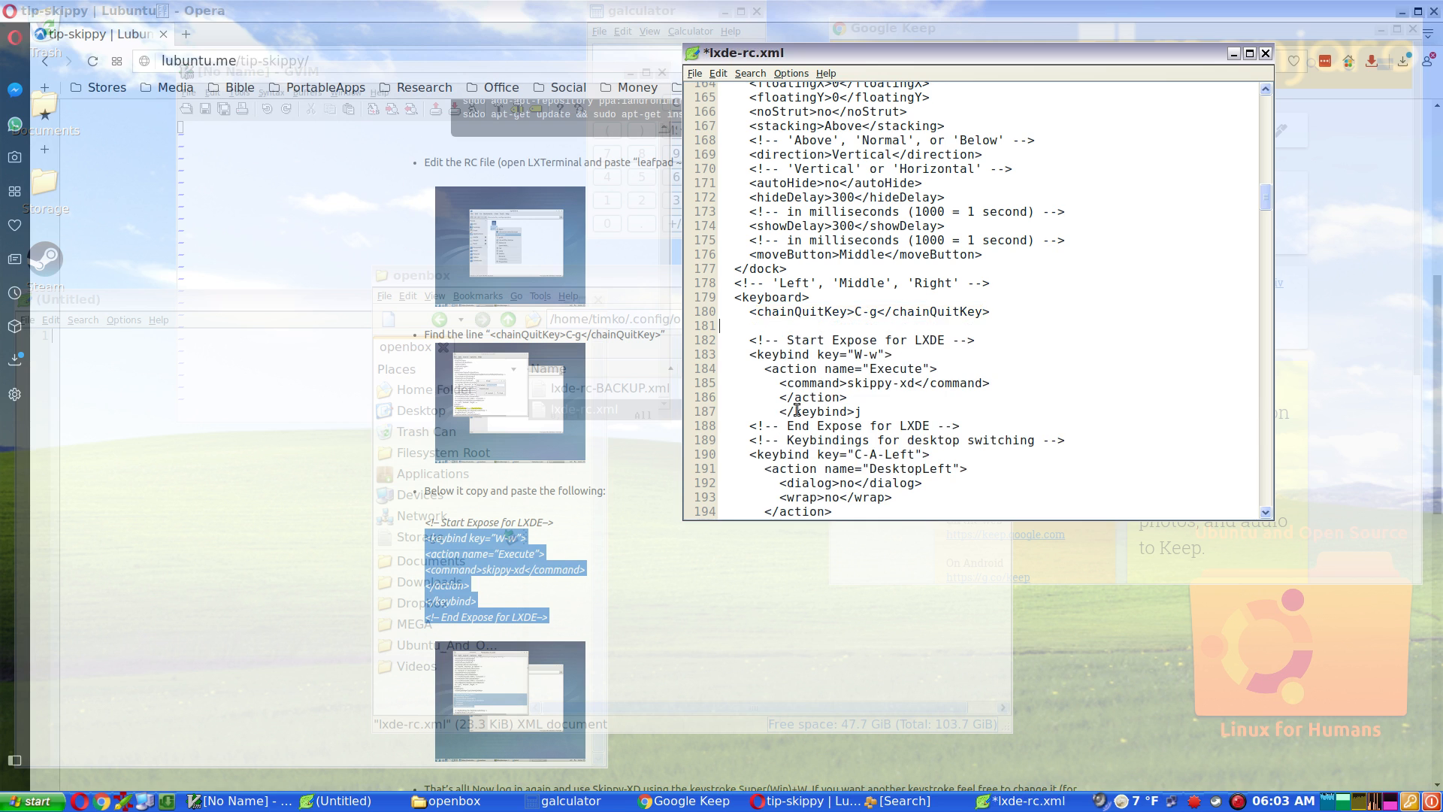
# Copy the complete keybind snippet, including its start and end comments, from the Skippy guide in Opera and return to lxde-rc.xml in Leafpad
pyautogui.click(474, 569)
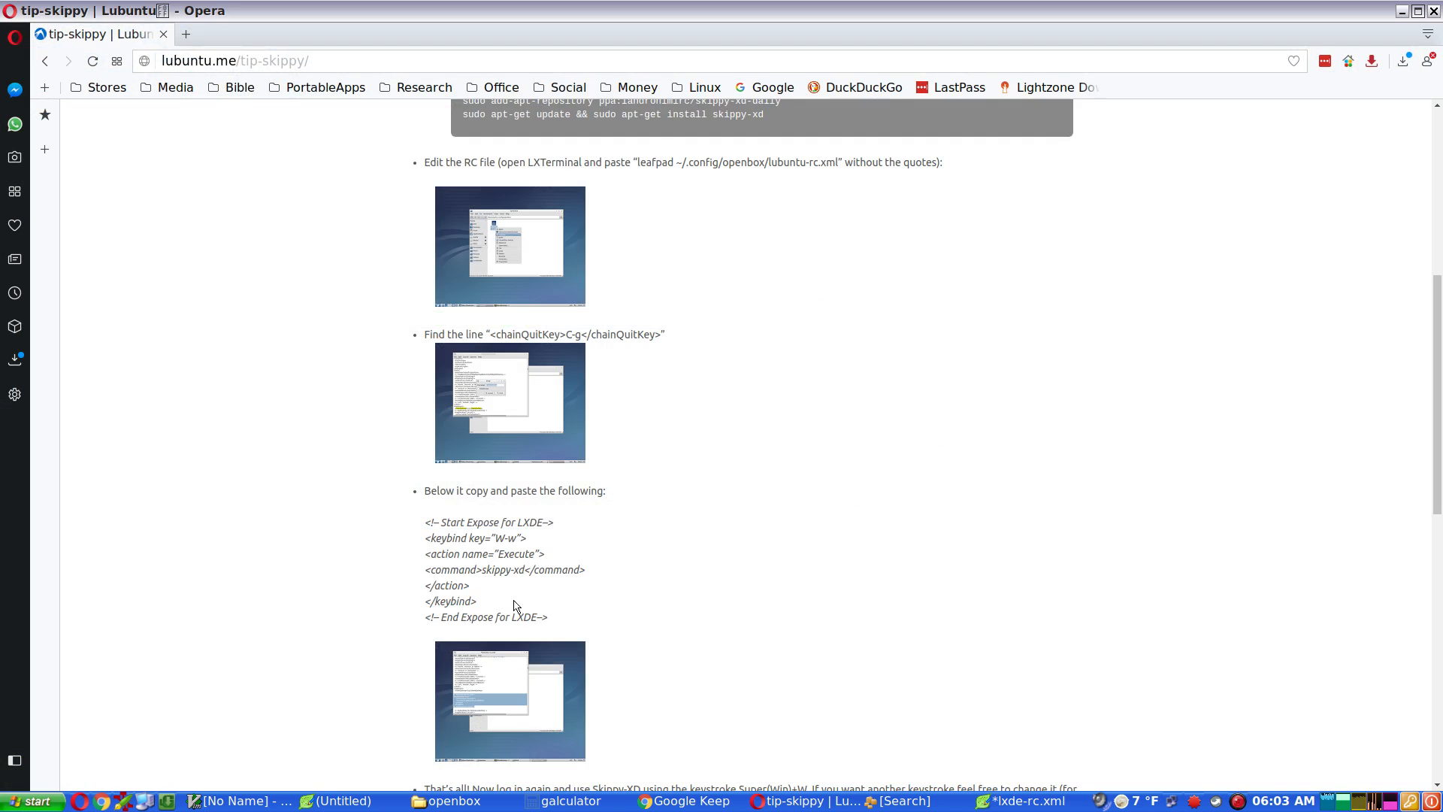
pyautogui.moveTo(548, 618); pyautogui.dragTo(427, 521)
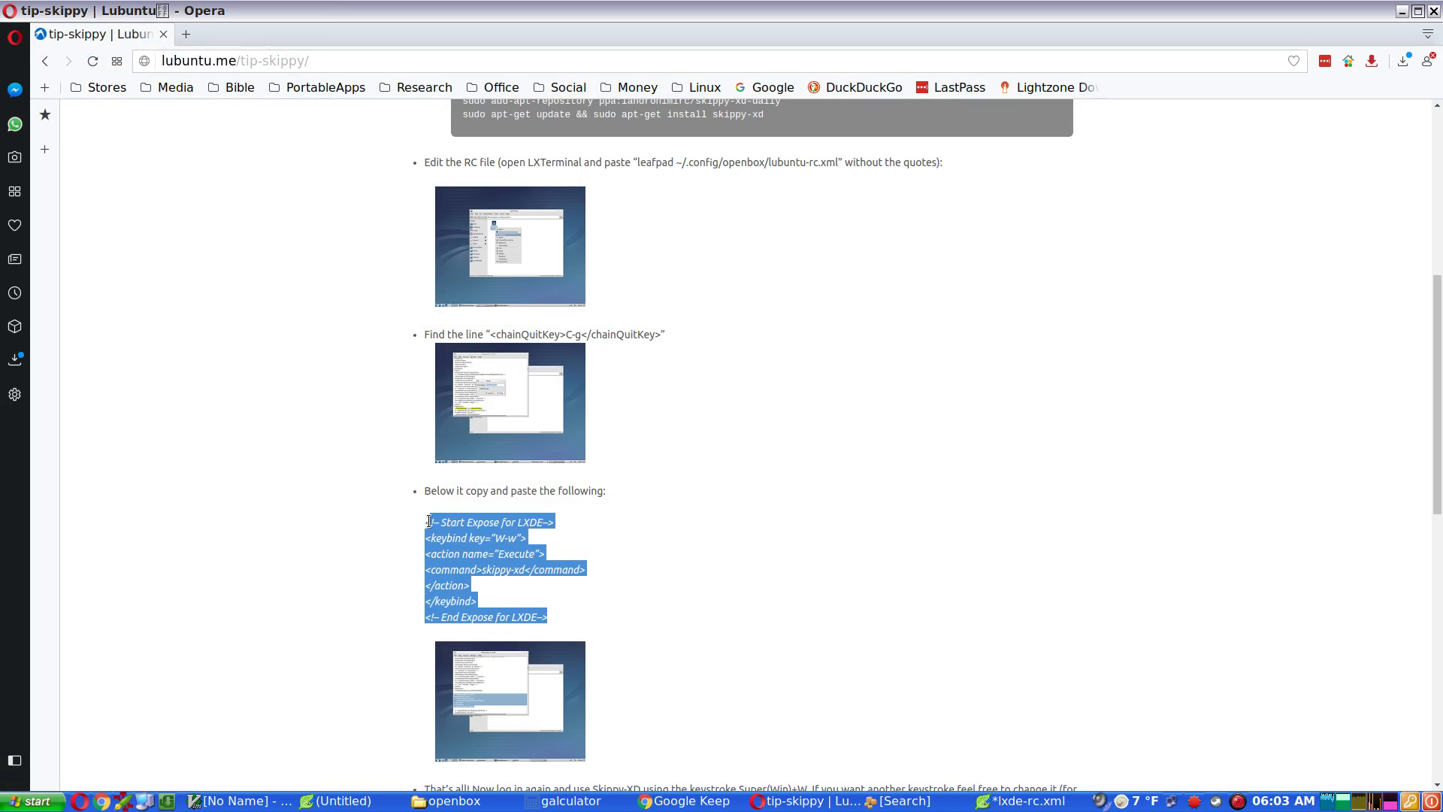
pyautogui.rightClick(440, 530)
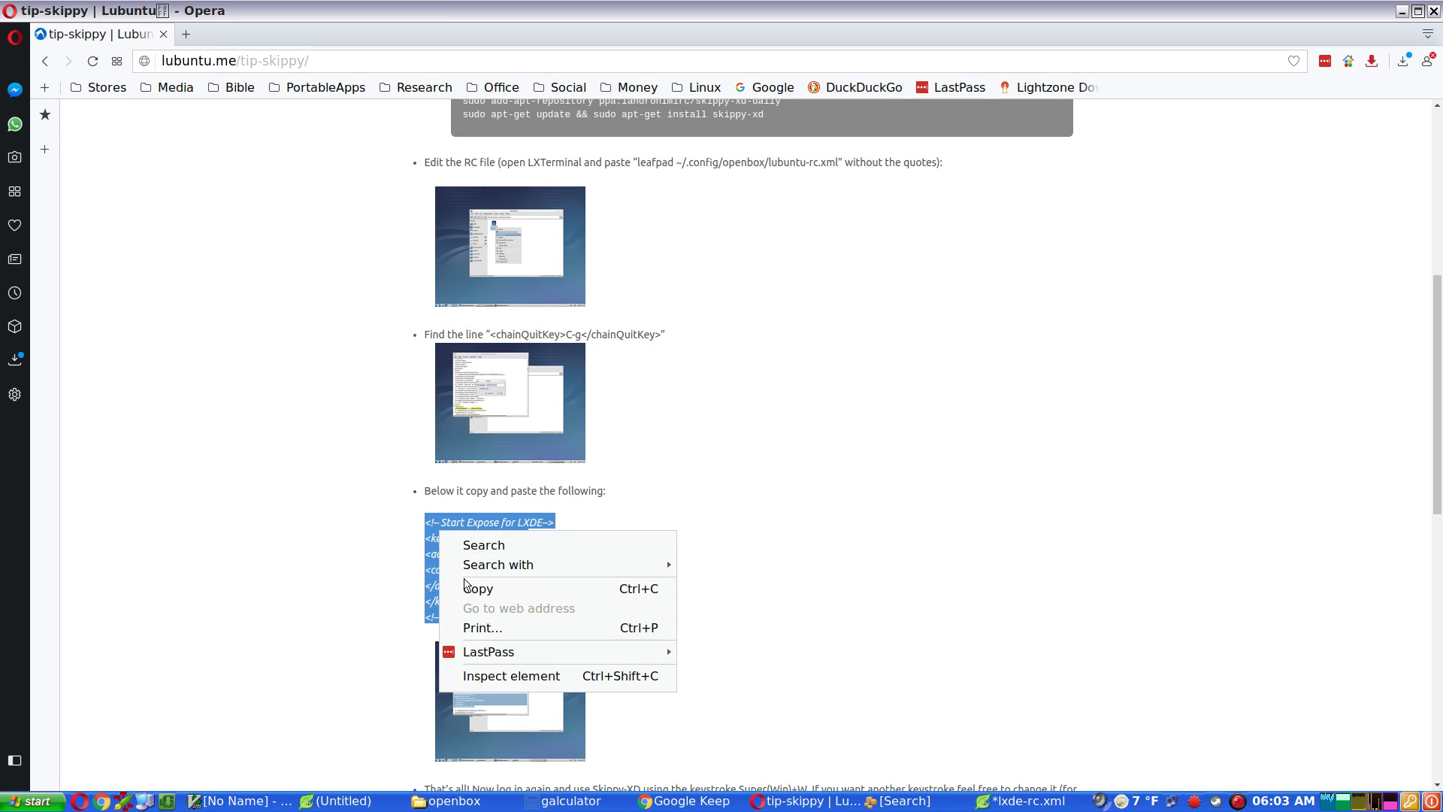
pyautogui.click(467, 588)
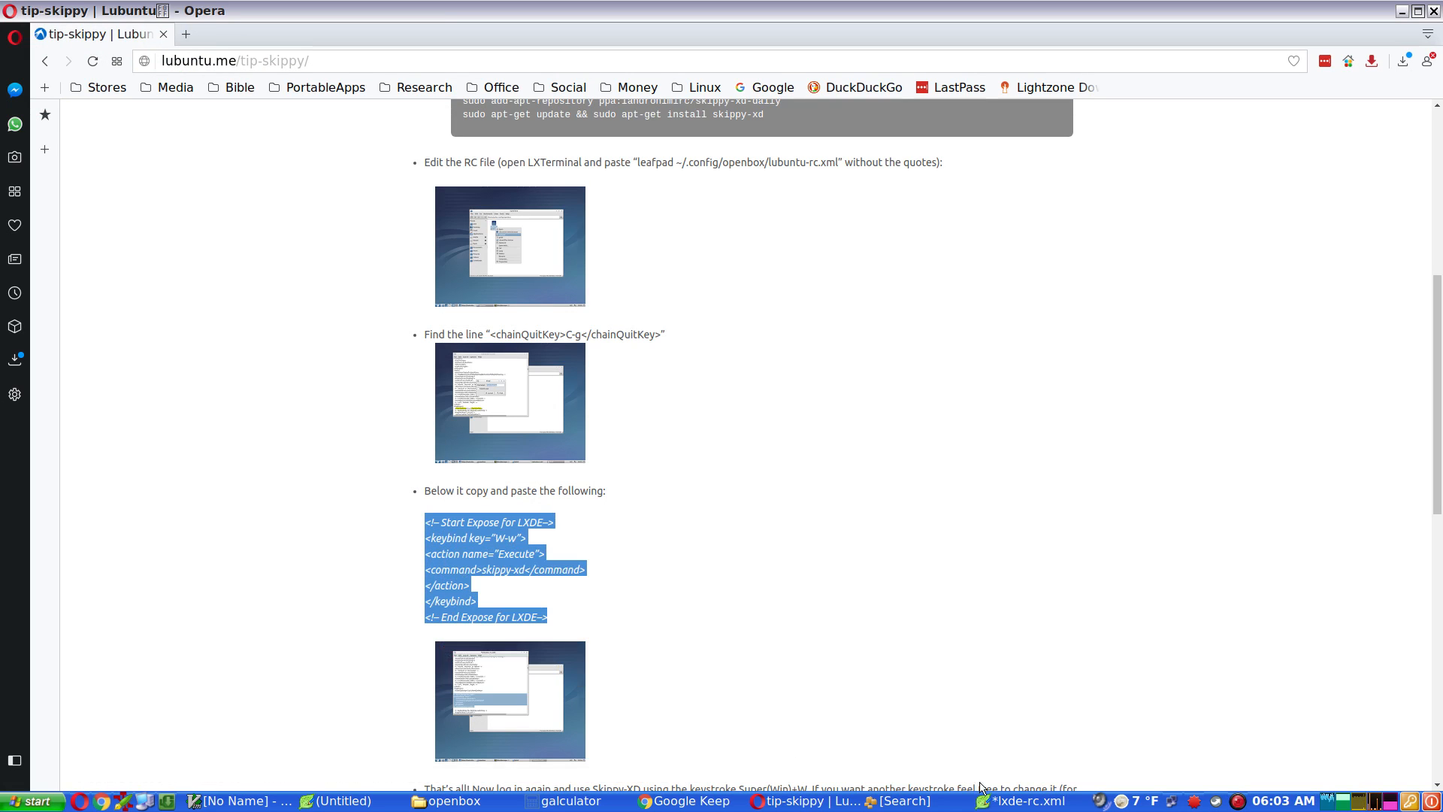
pyautogui.click(1024, 800)
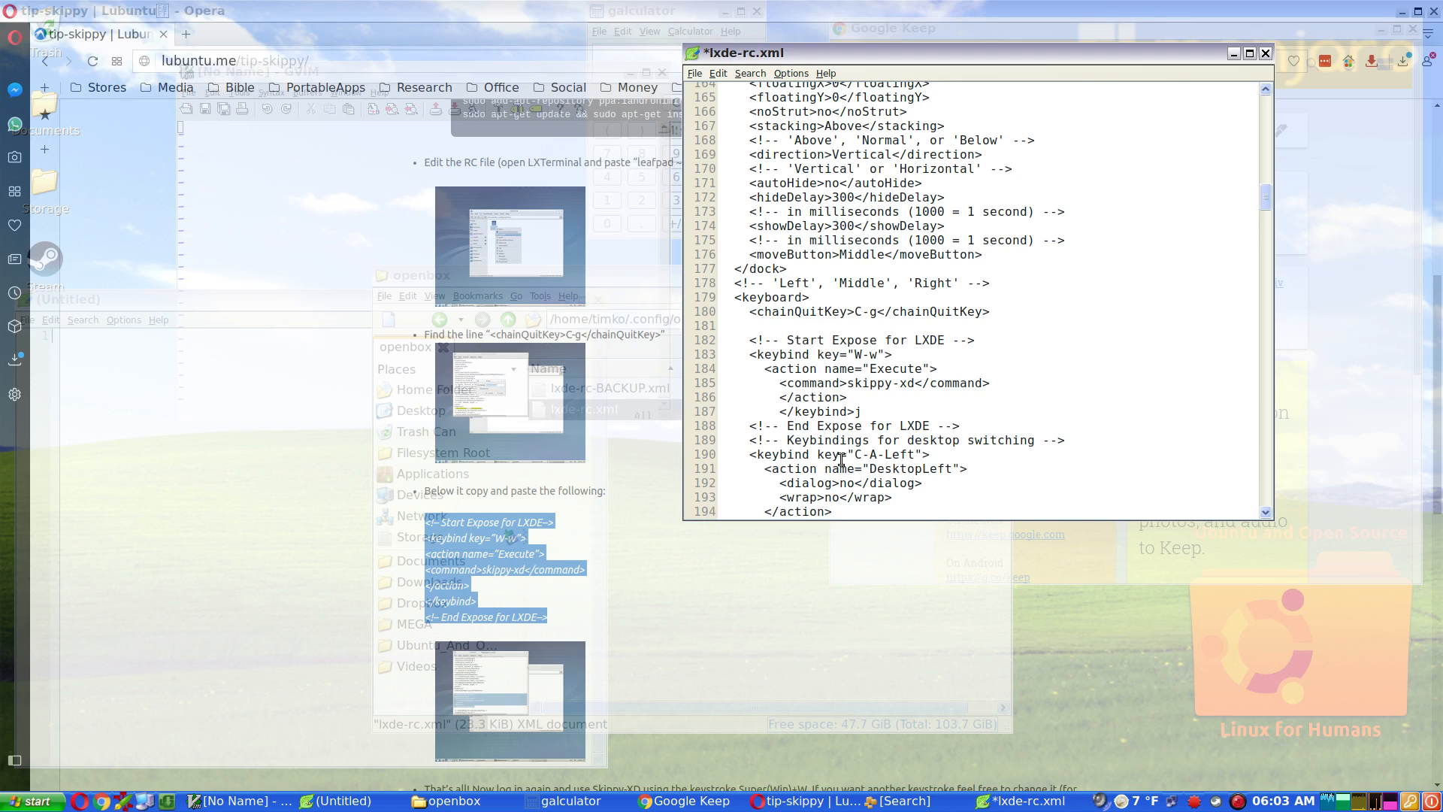
# Try pasting the copied snippet at the chainQuitKey line and undo the paste
pyautogui.rightClick(758, 312)
pyautogui.click(788, 367)
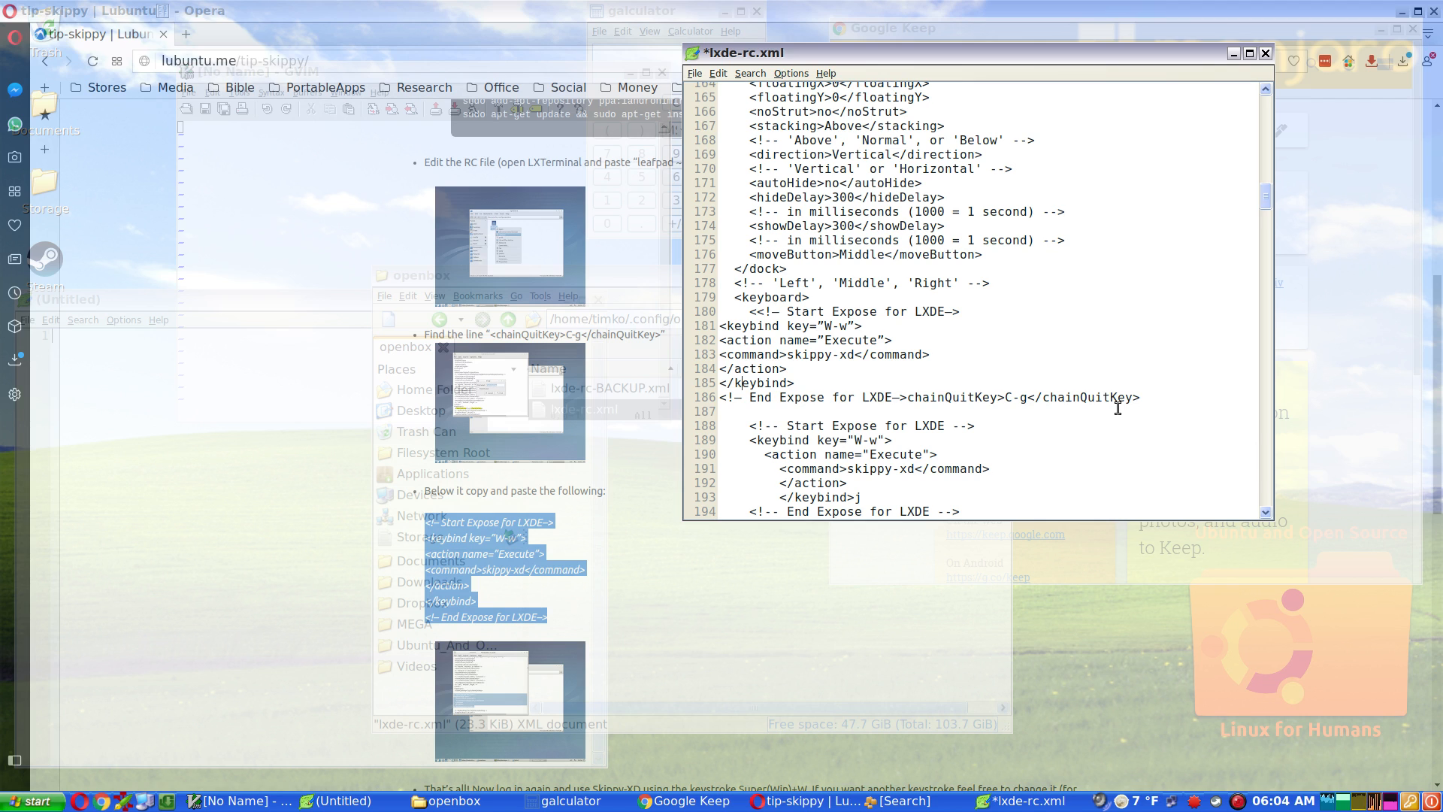
pyautogui.hotkey('ctrl', 'z')
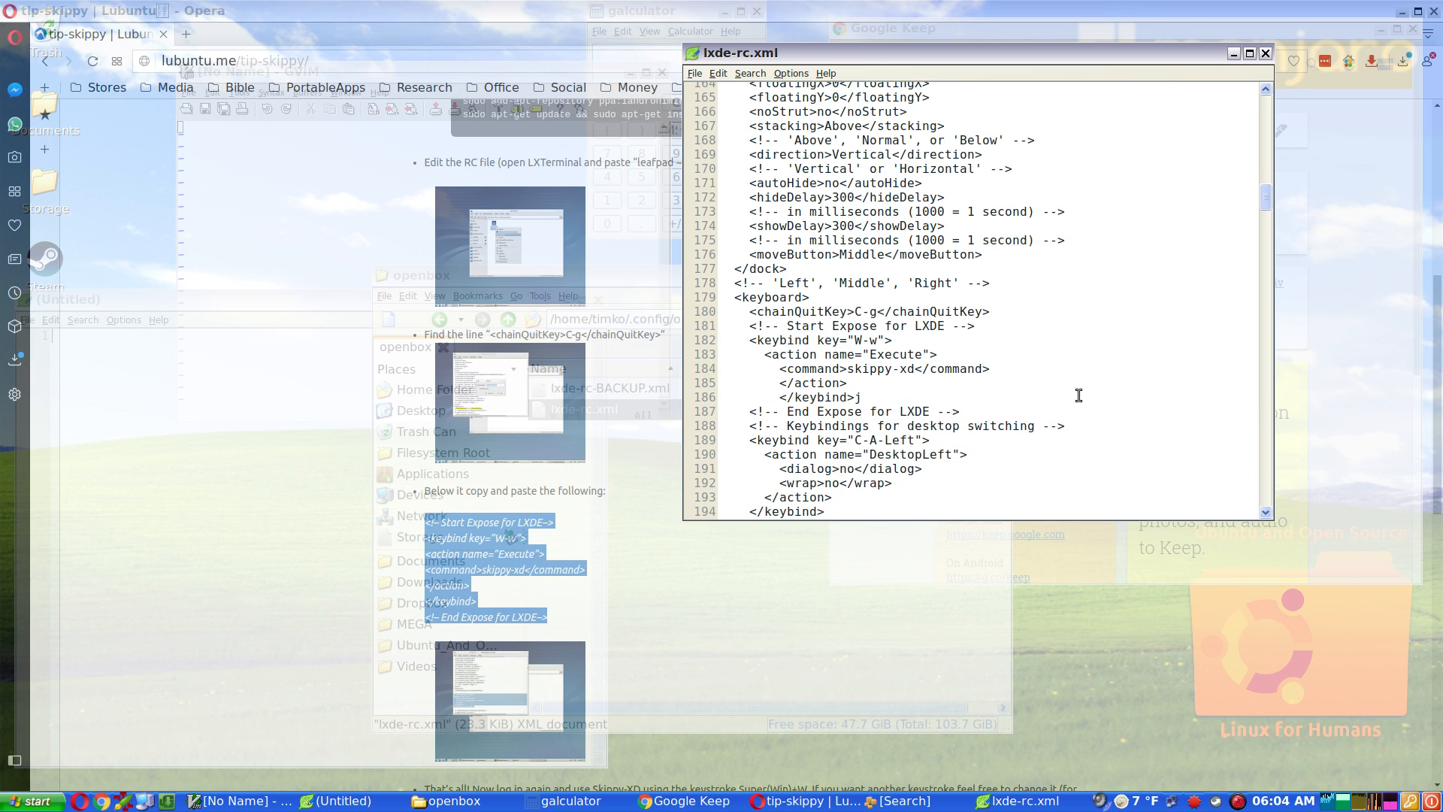
# Insert three blank lines directly below the chainQuitKey line in lxde-rc.xml
pyautogui.press('Return')
pyautogui.press('Return')
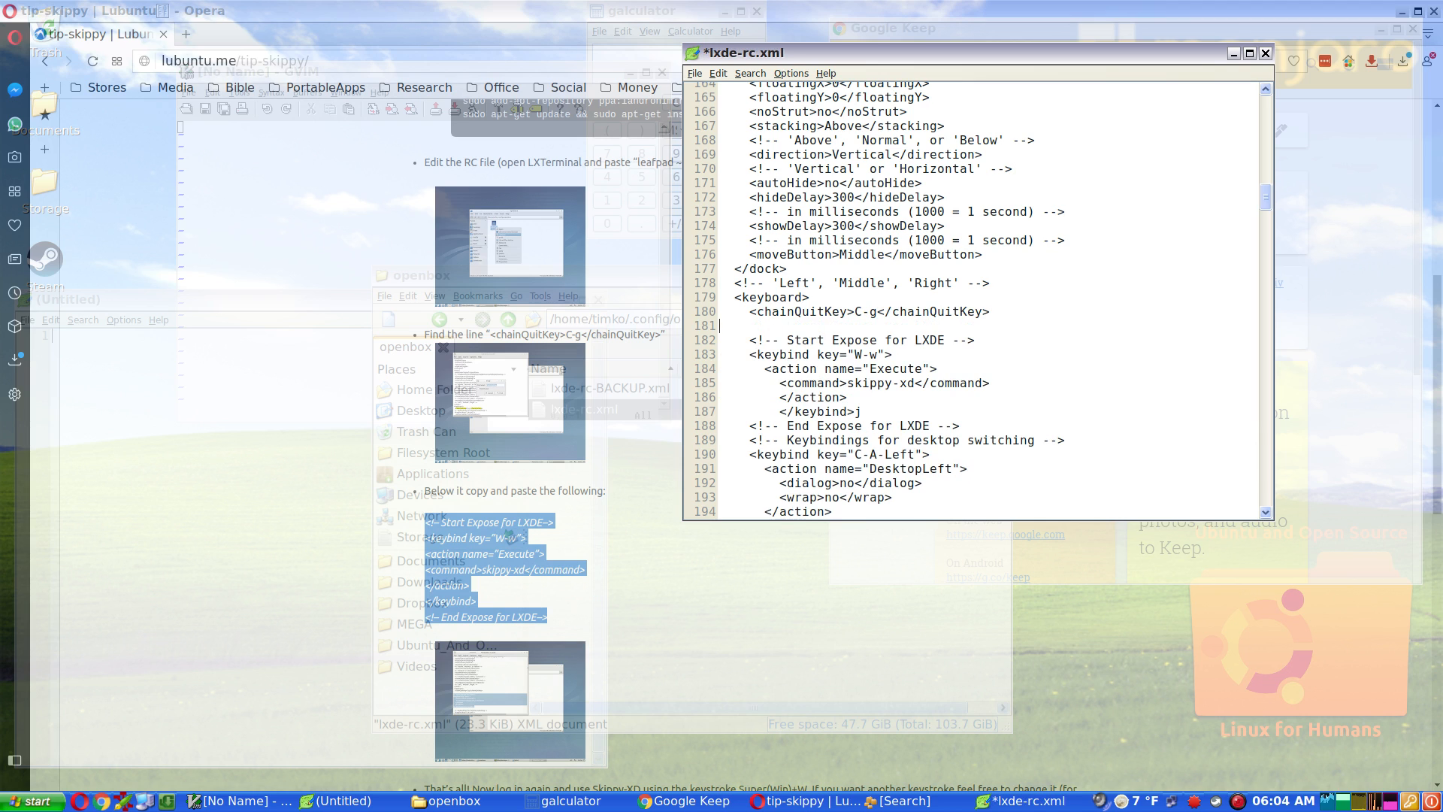
pyautogui.press('Return')
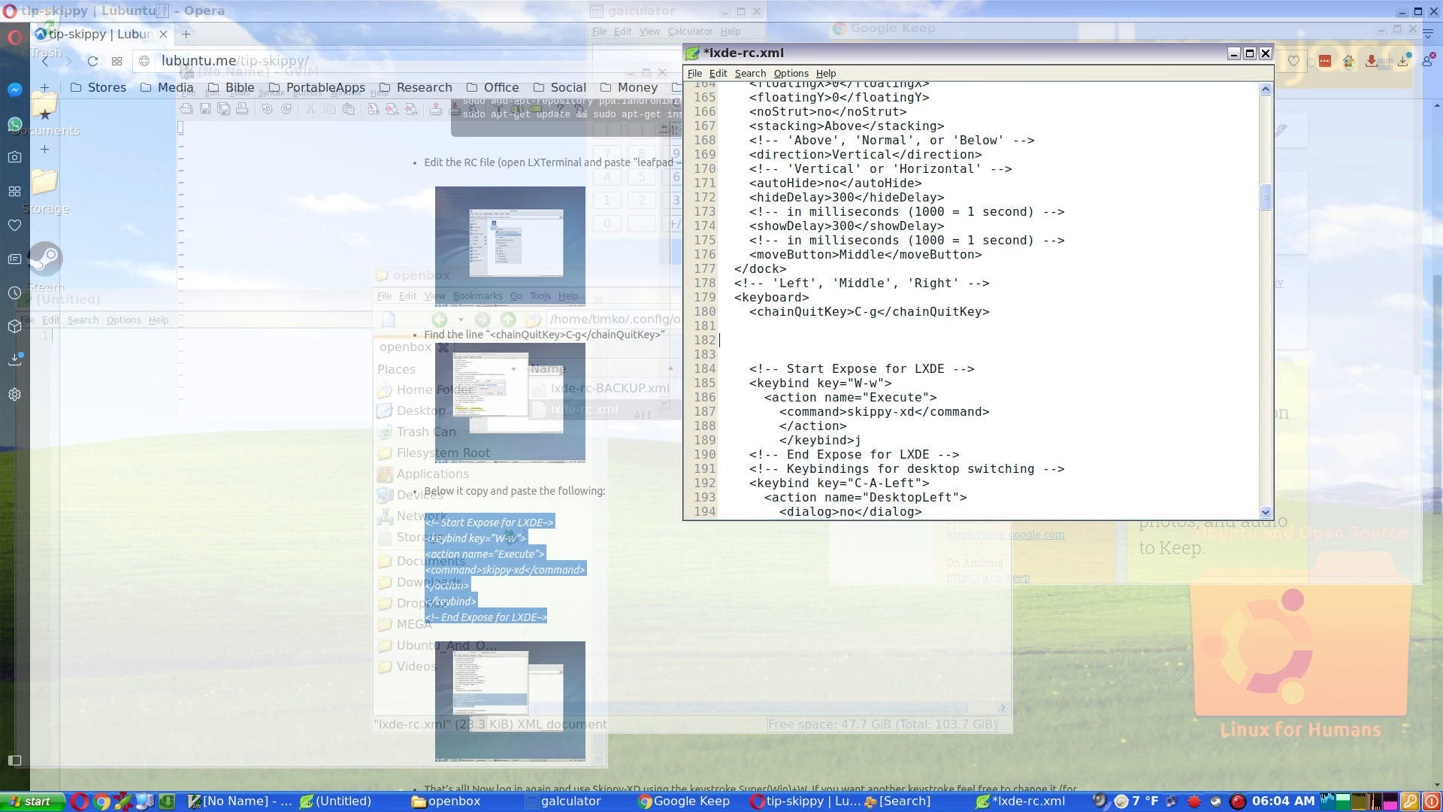
# Recopy the Expose keybind snippet from the guide in Opera and switch back to lxde-rc.xml in Leafpad
pyautogui.click(464, 547)
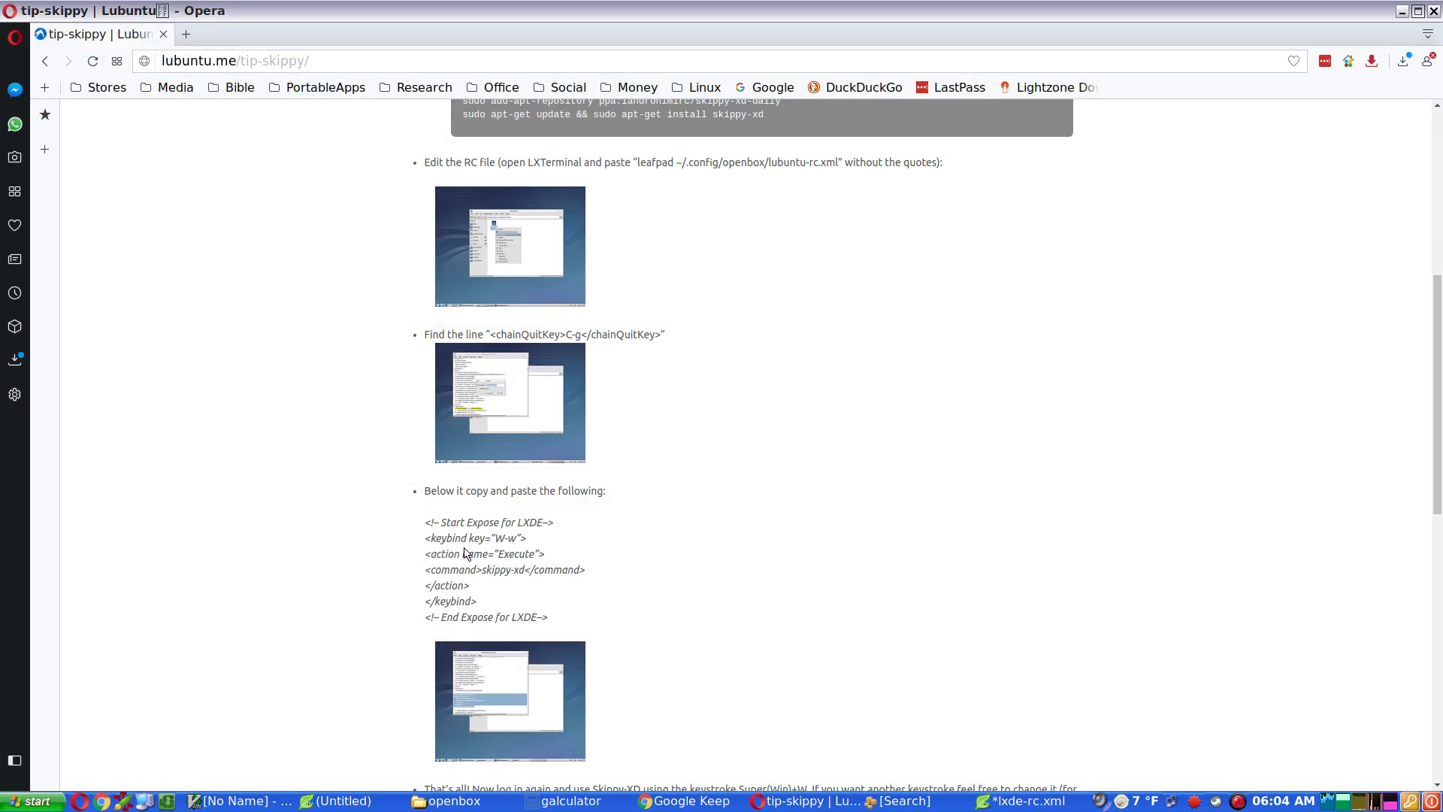
pyautogui.moveTo(554, 623); pyautogui.dragTo(397, 530)
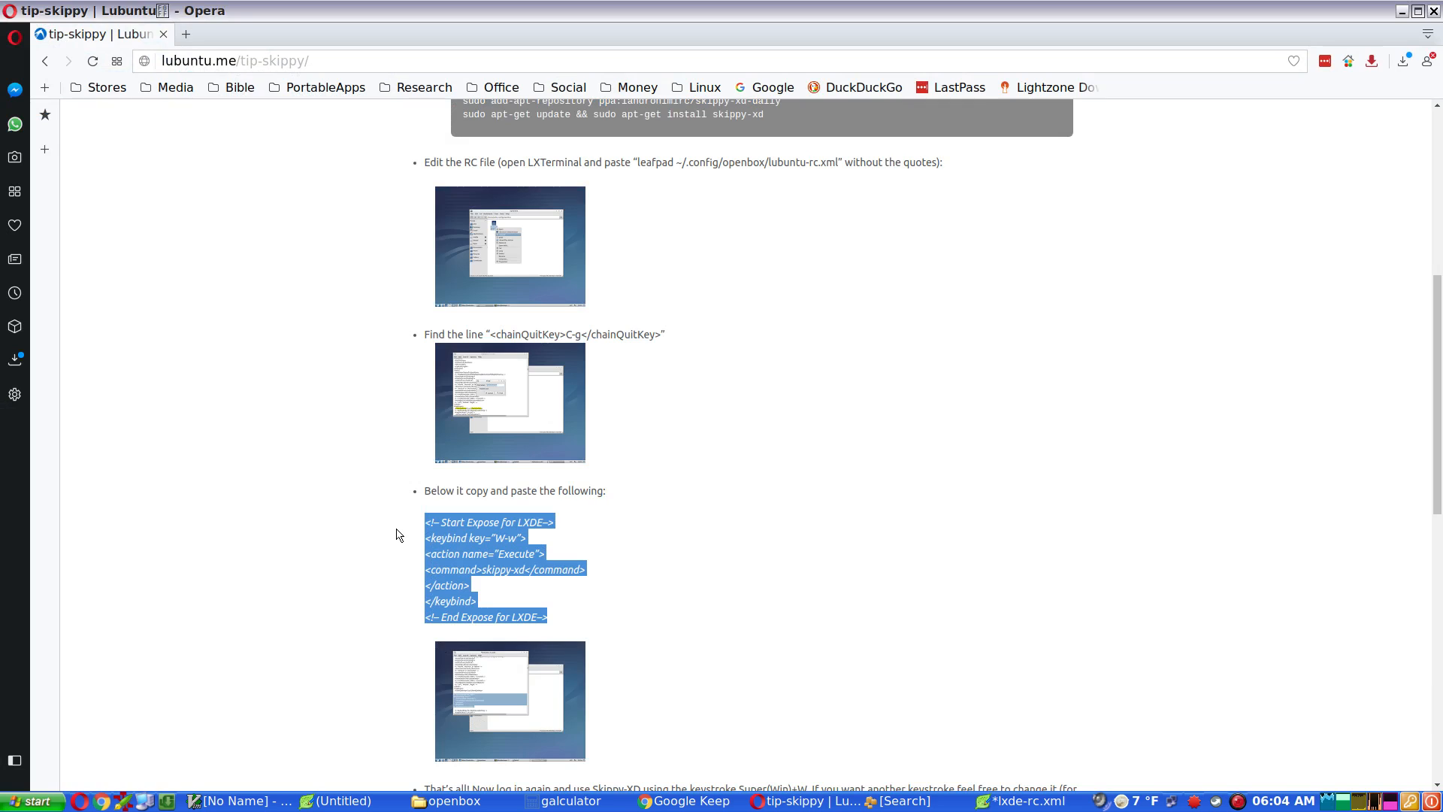
pyautogui.rightClick(451, 544)
pyautogui.click(490, 603)
pyautogui.click(1012, 801)
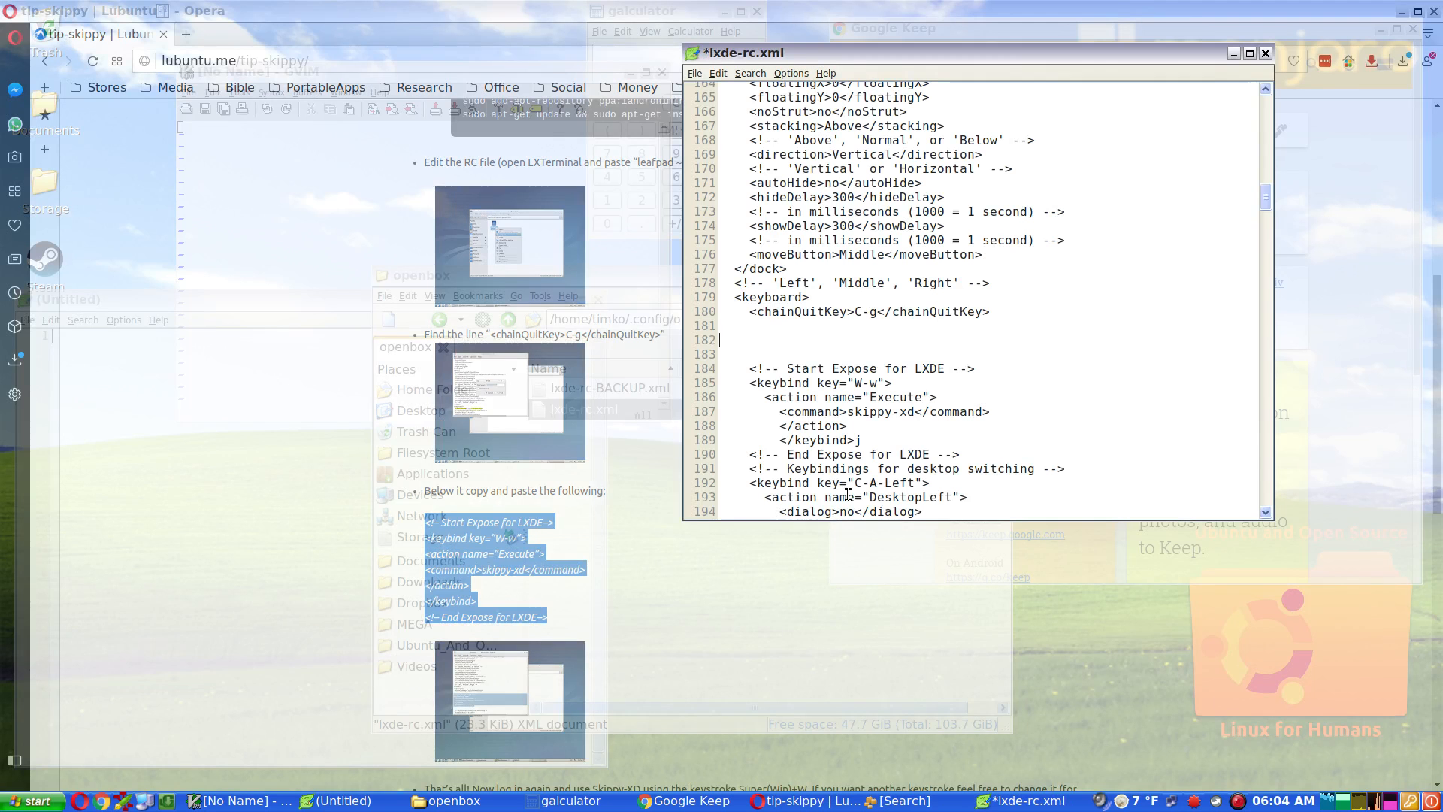
# Paste the keybind snippet directly below the chainQuitKey line and remove one surplus blank line after it
pyautogui.rightClick(733, 336)
pyautogui.click(765, 377)
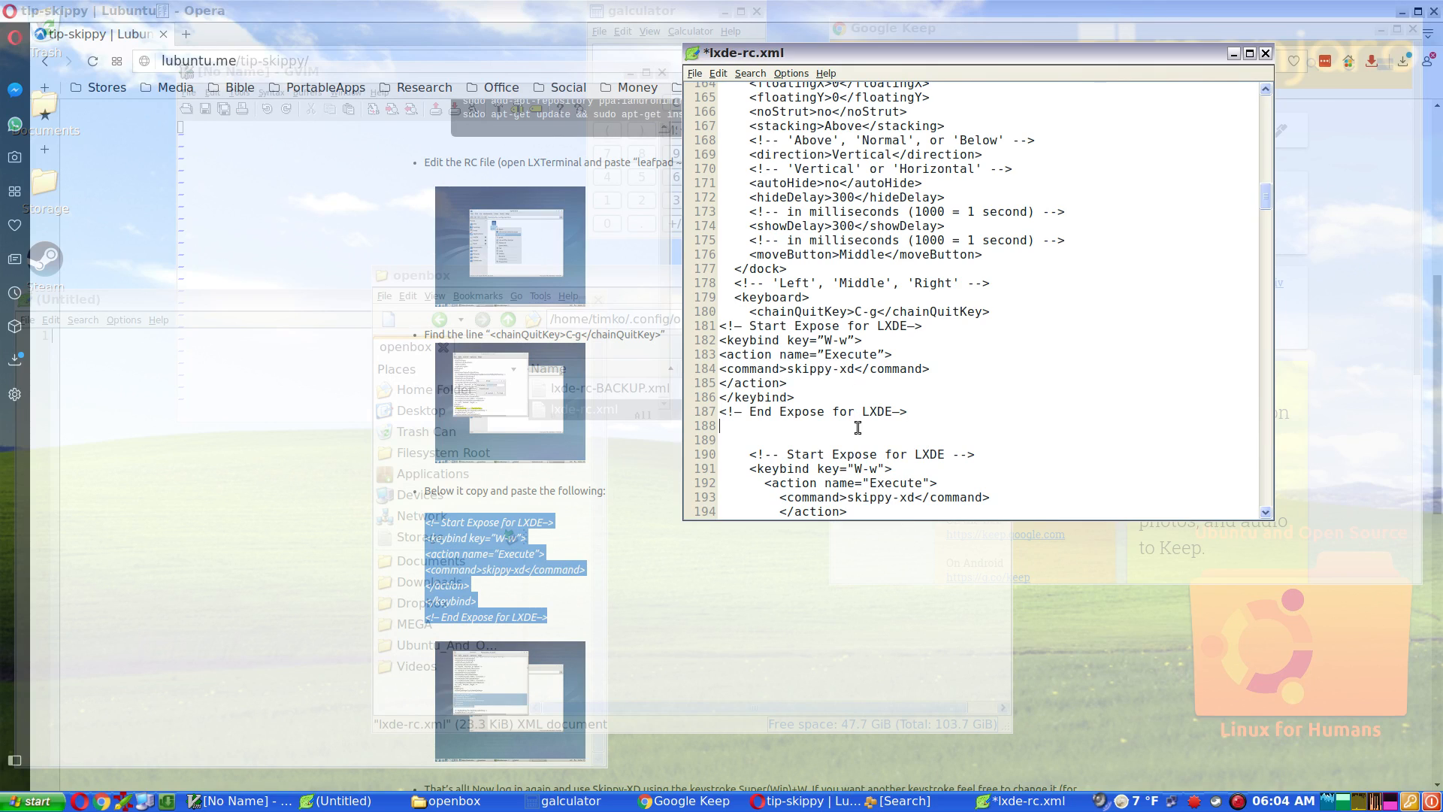
pyautogui.press('Delete')
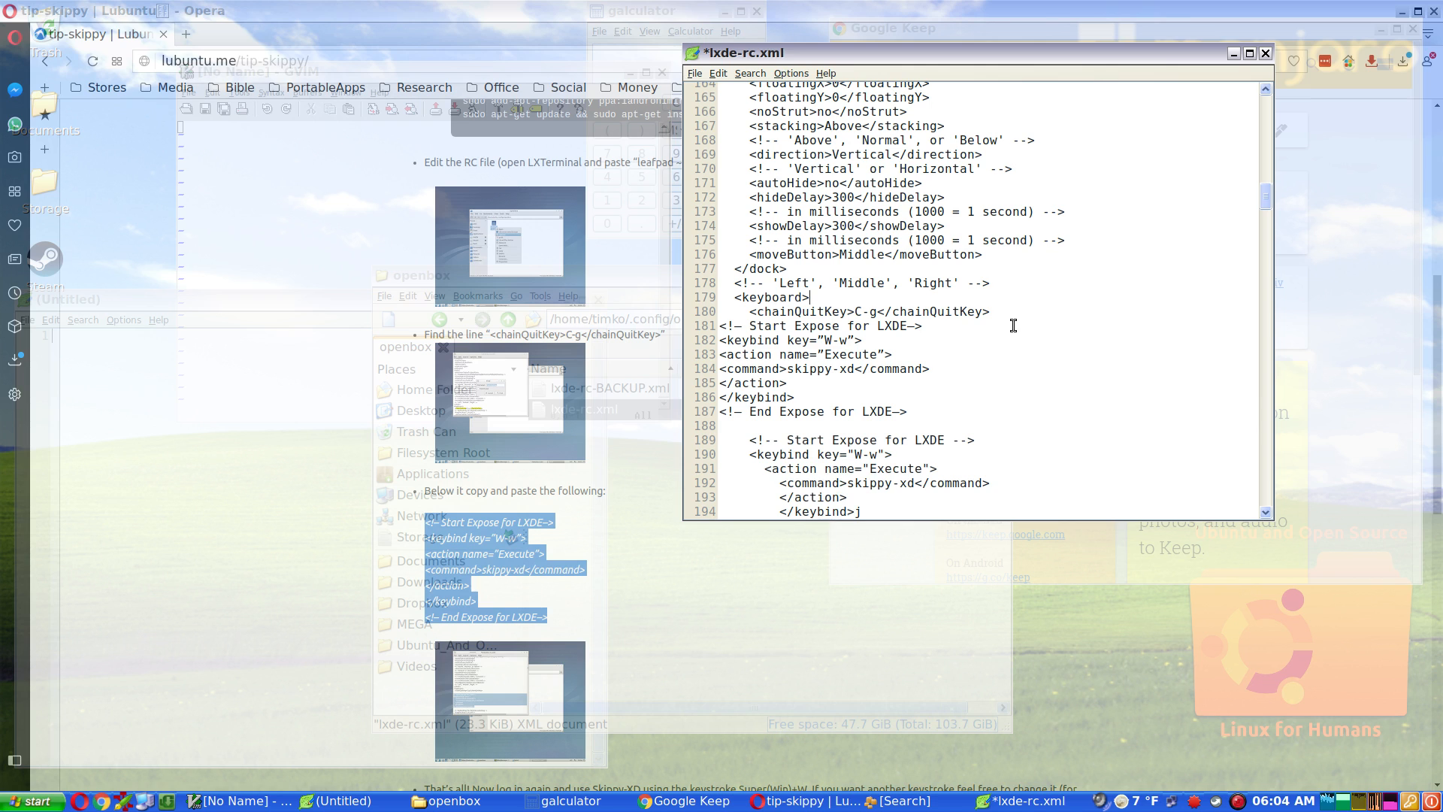
# Insert a blank line between the chainQuitKey line and the pasted Start Expose comment
pyautogui.press('Right')
pyautogui.press('Right')
pyautogui.hotkey('ctrl', 'Right')
pyautogui.hotkey('ctrl', 'Right')
pyautogui.press('End')
pyautogui.press('Return')
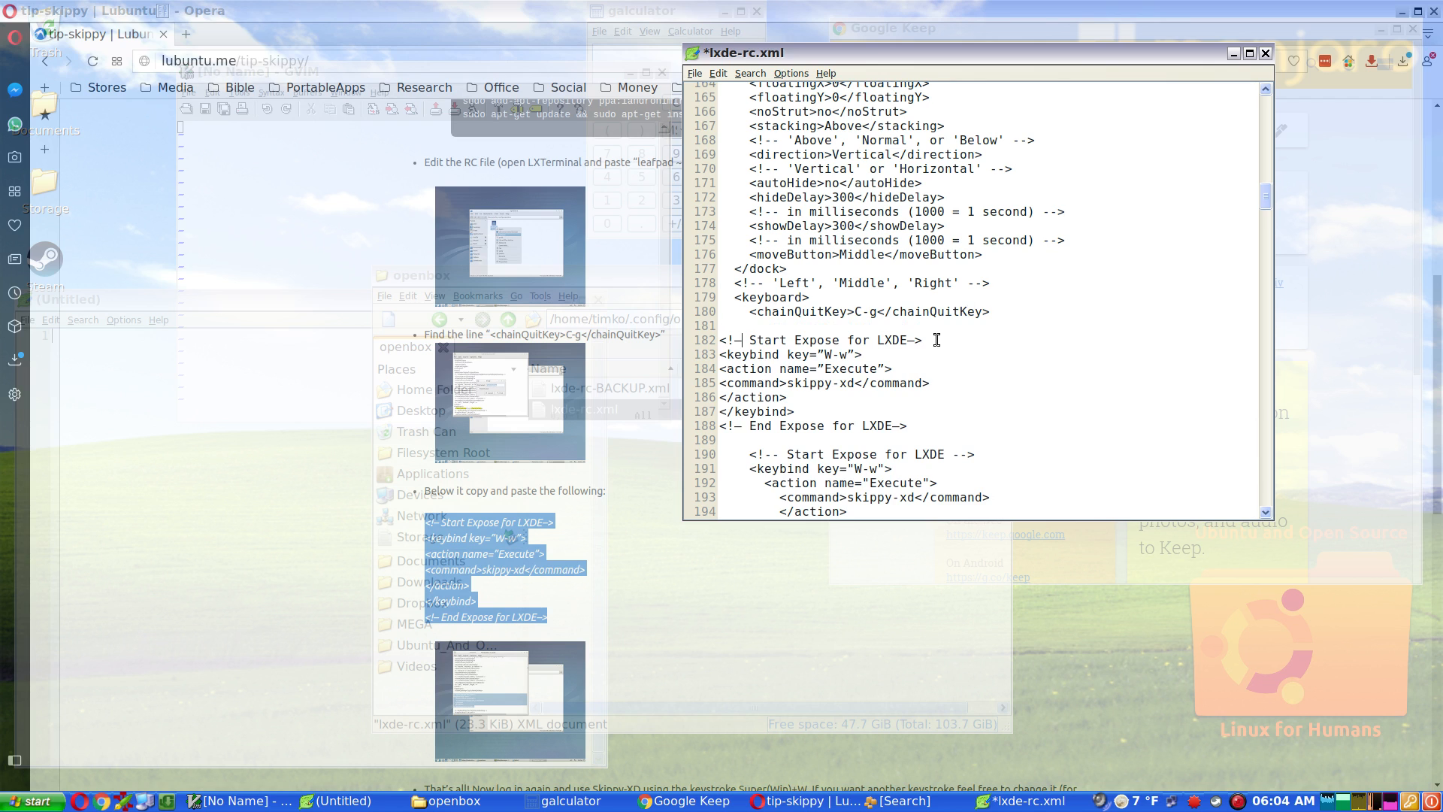
# Try replacing the dash after "<!" in the pasted Start Expose comment with two hyphens, and return it to a single dash
pyautogui.press('Right')
pyautogui.press('BackSpace')
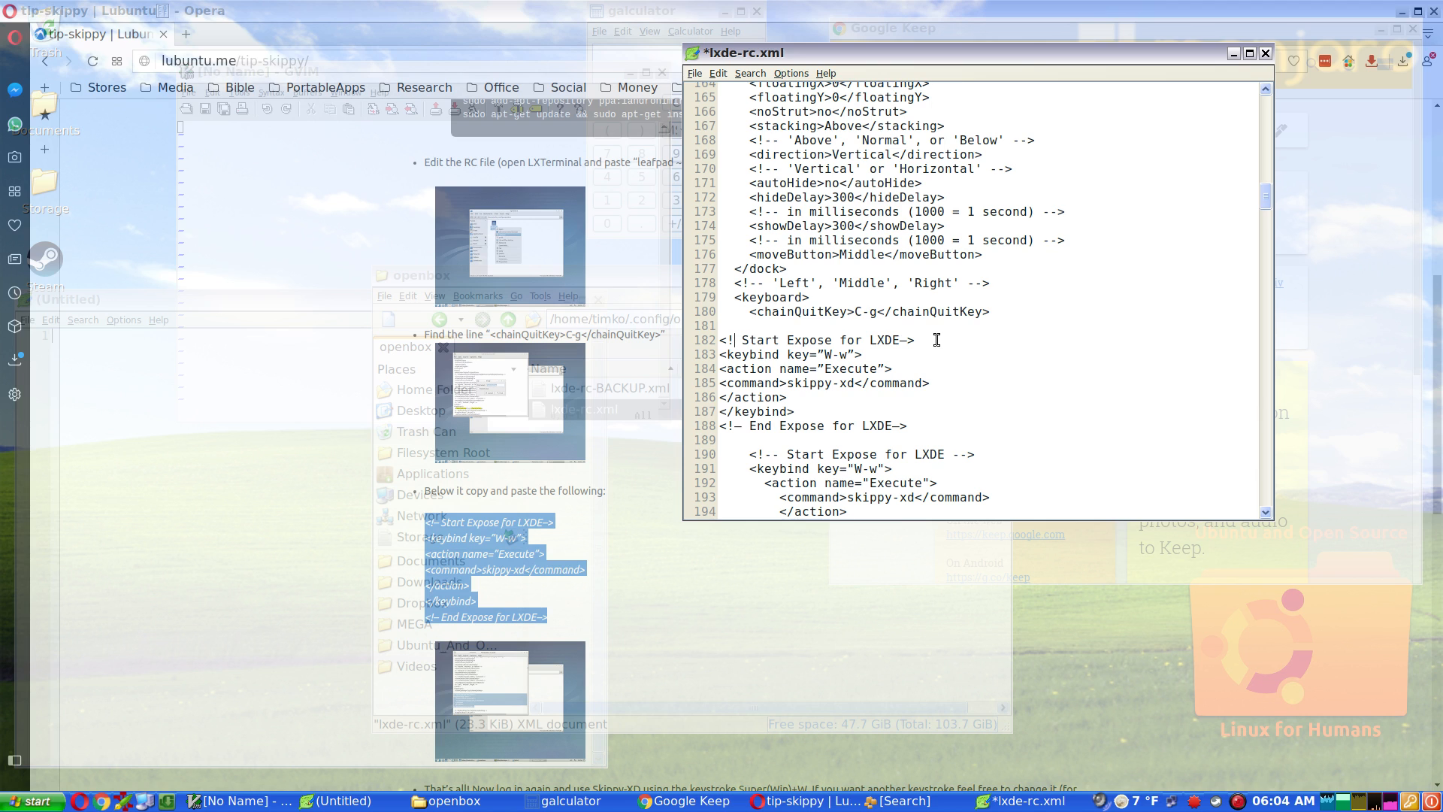
pyautogui.write('--')
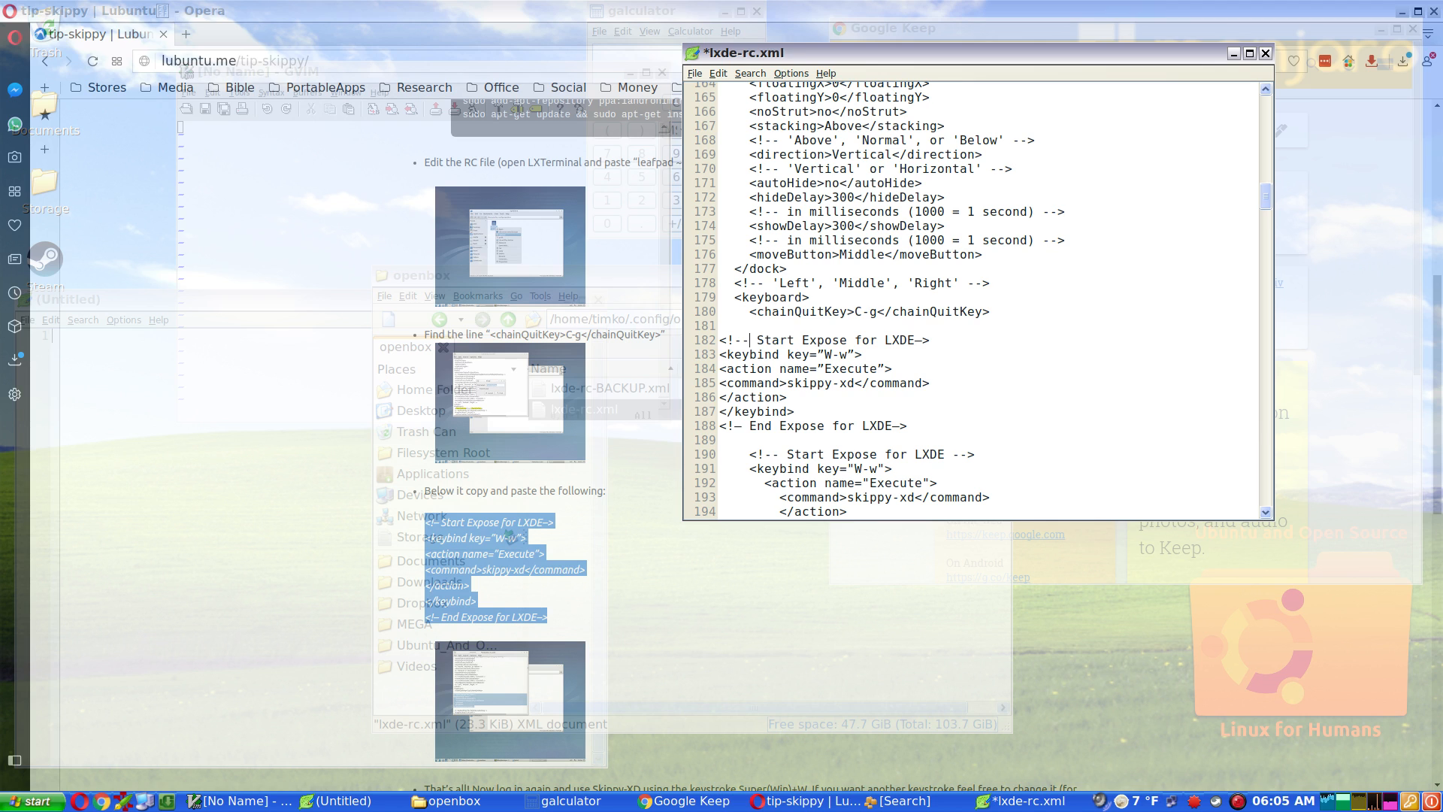
pyautogui.press('BackSpace')
pyautogui.press('BackSpace')
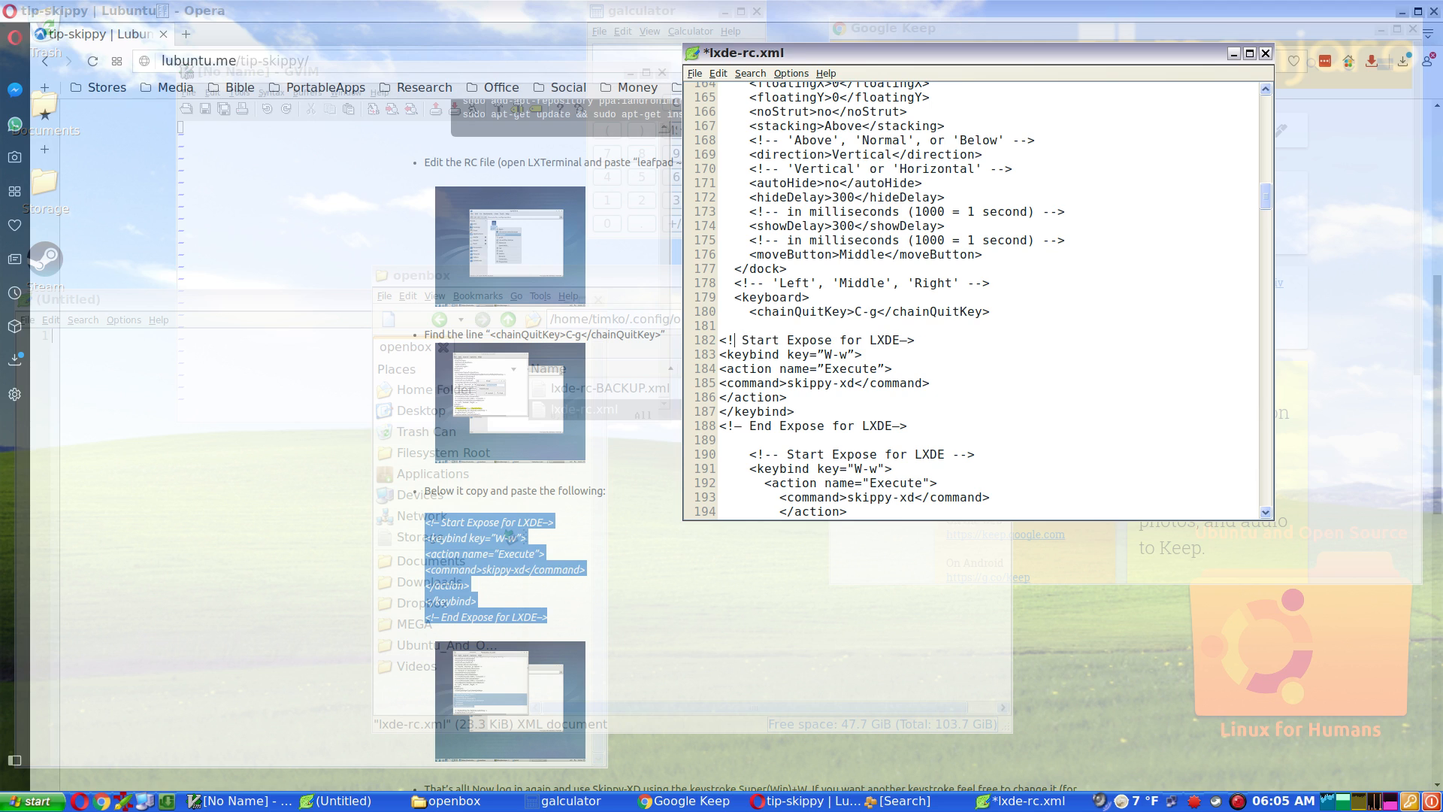
pyautogui.write('--')
pyautogui.press('BackSpace')
pyautogui.press('BackSpace')
pyautogui.write('-')
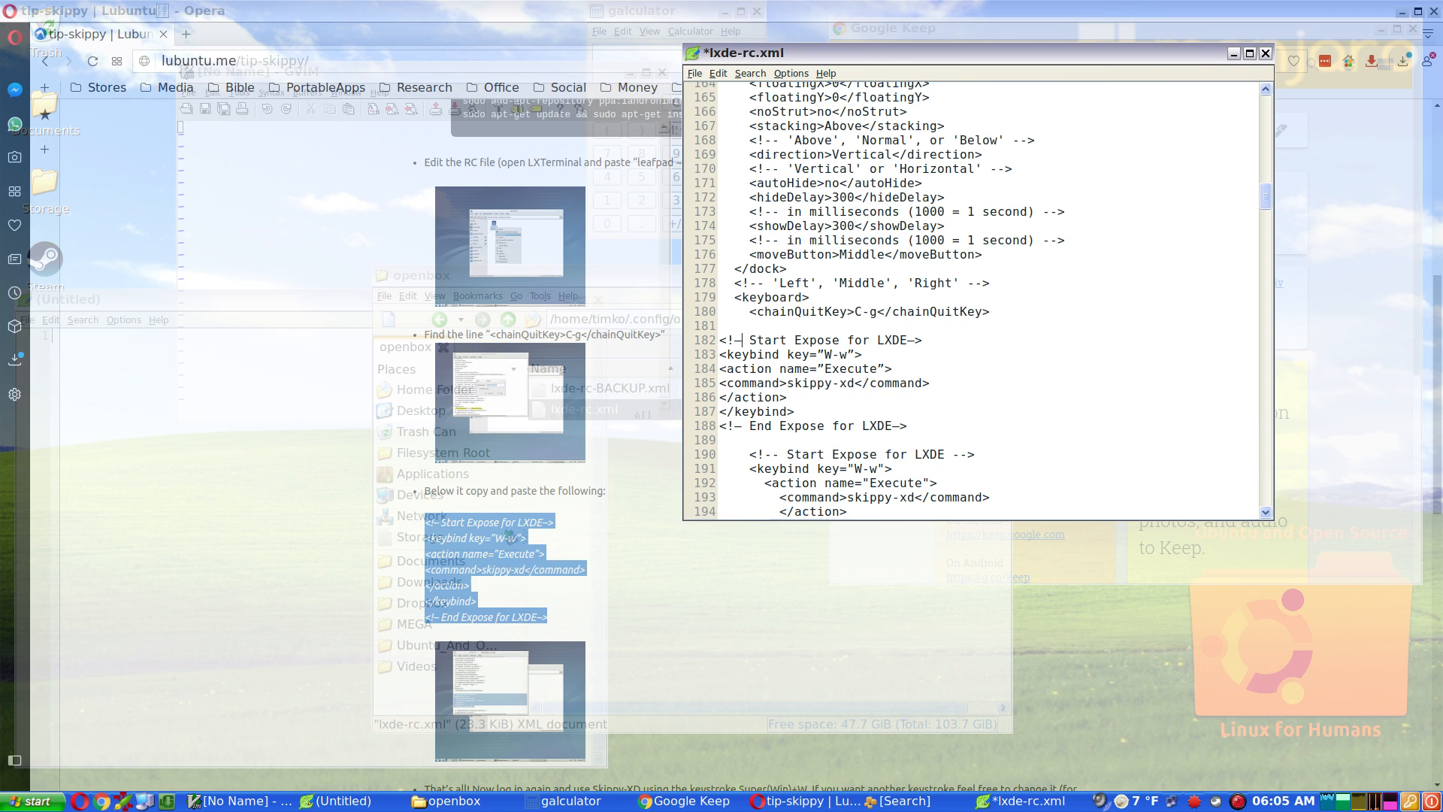
# Save lxde-rc.xml and run "openbox --restart" in a new LXTerminal window
pyautogui.click(695, 75)
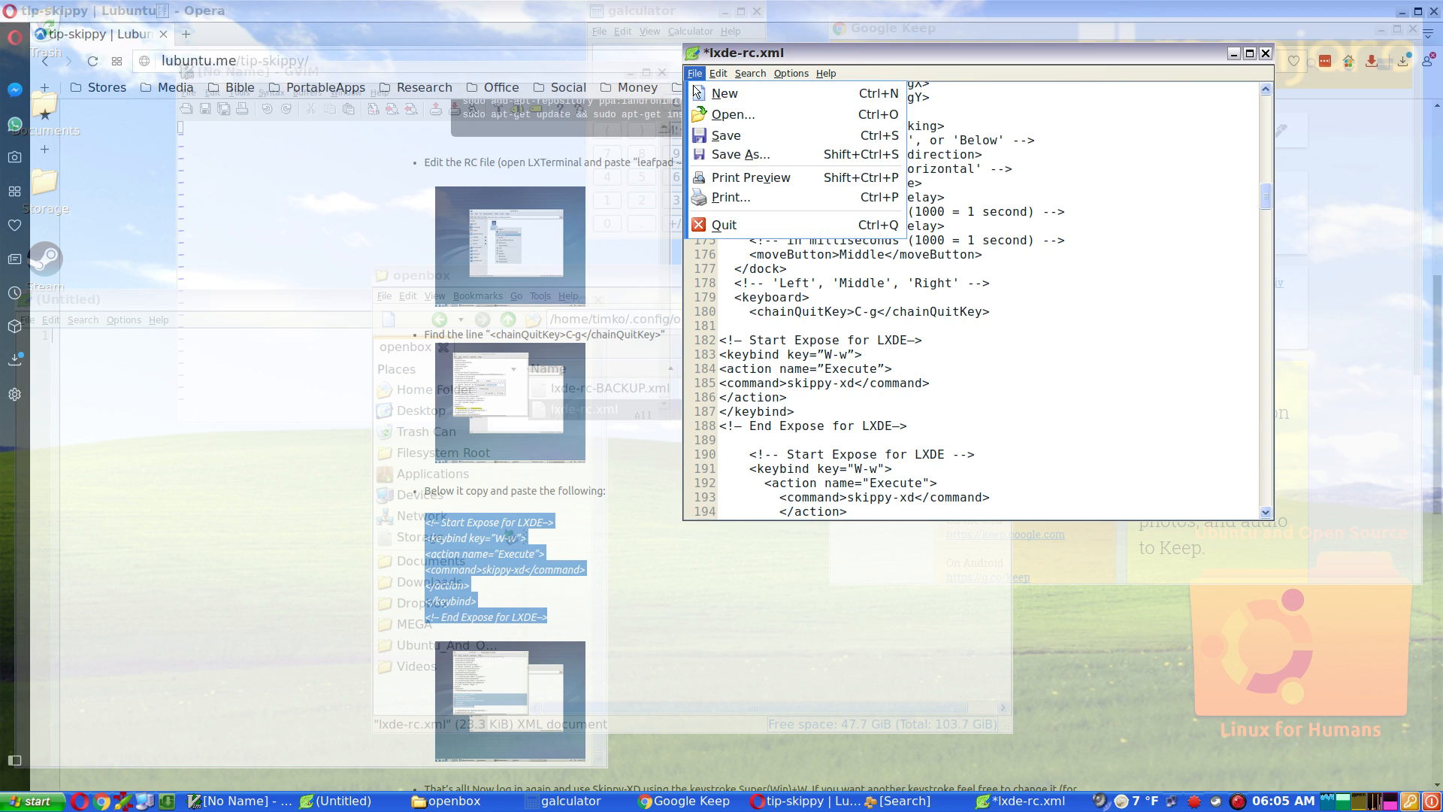
pyautogui.click(709, 137)
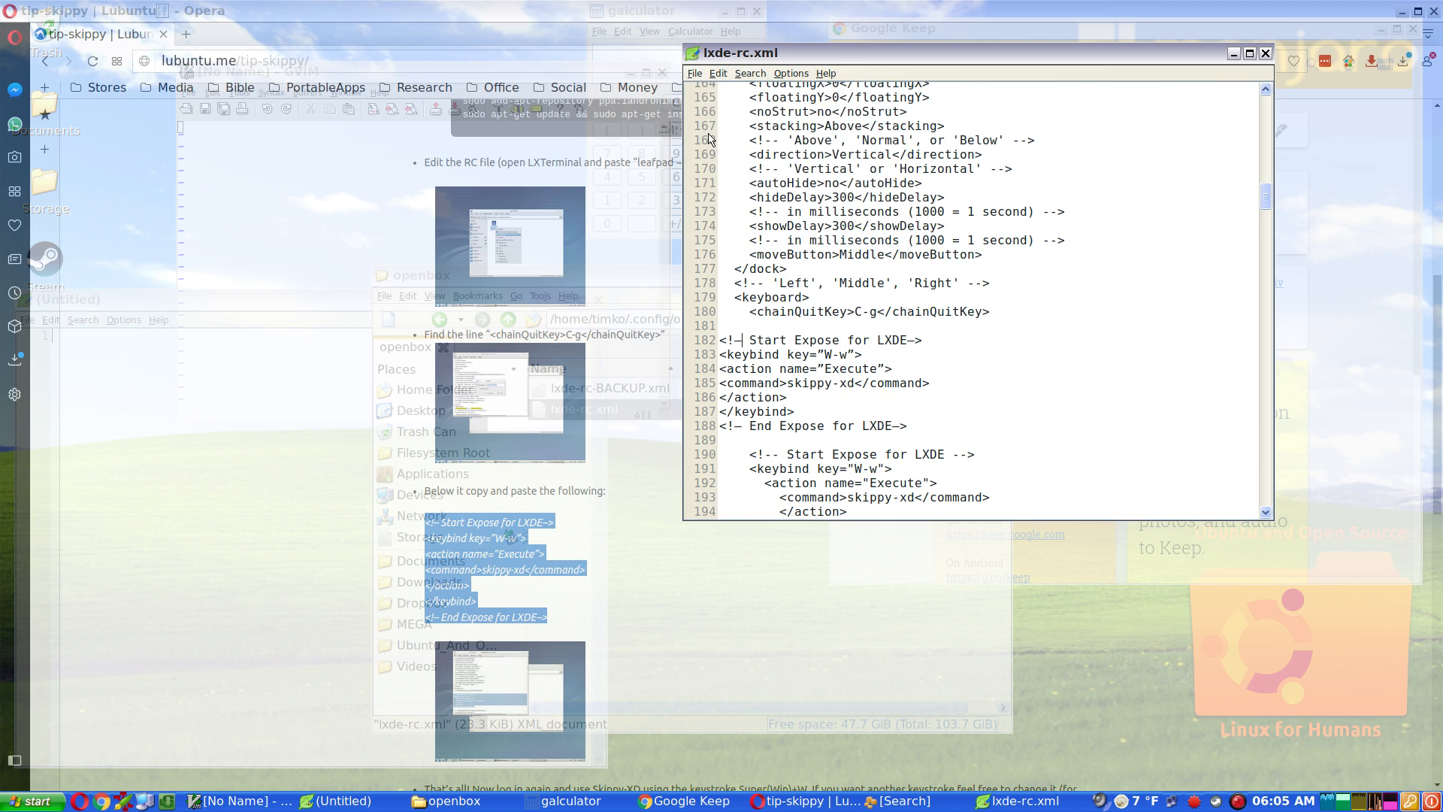
pyautogui.click(35, 802)
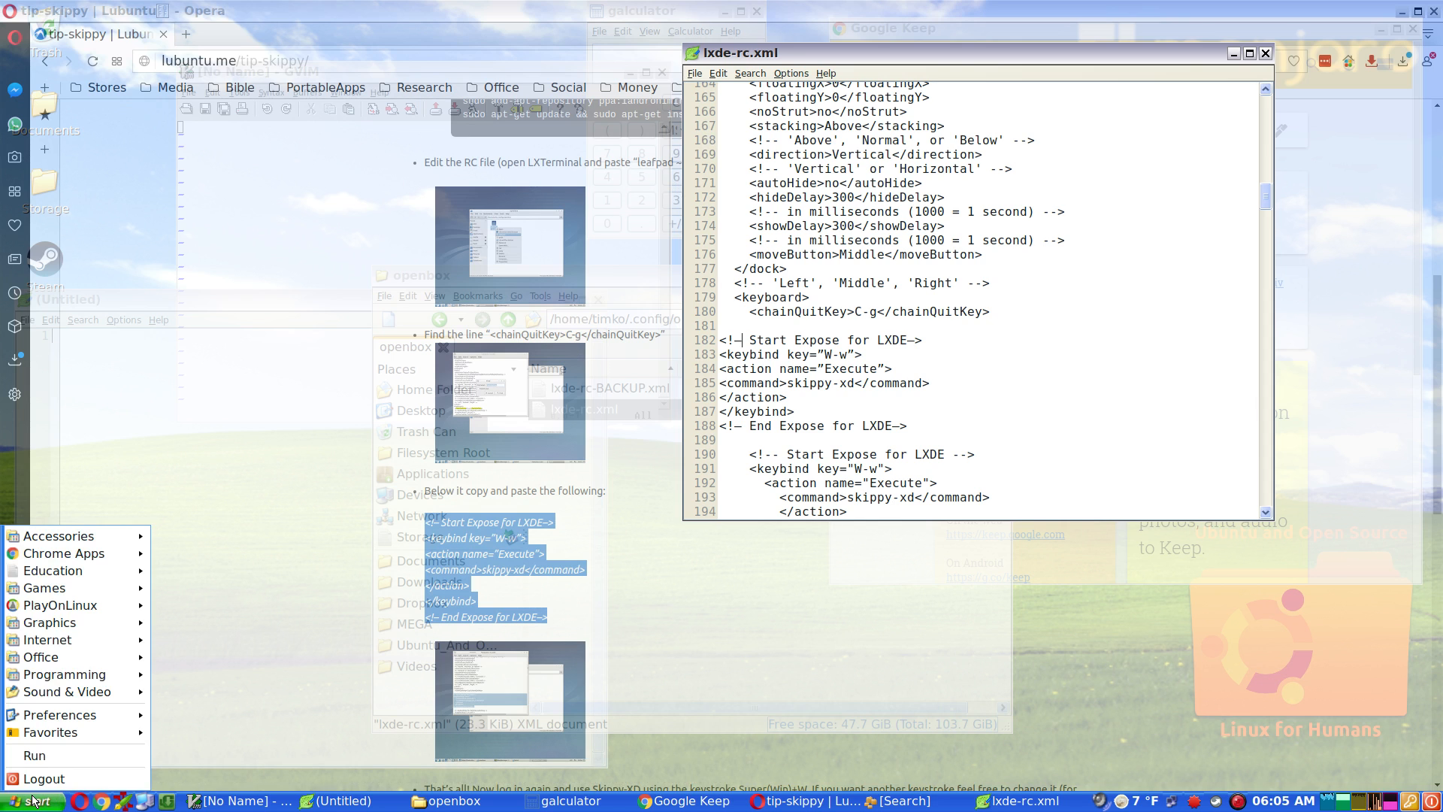
pyautogui.moveTo(89, 732)
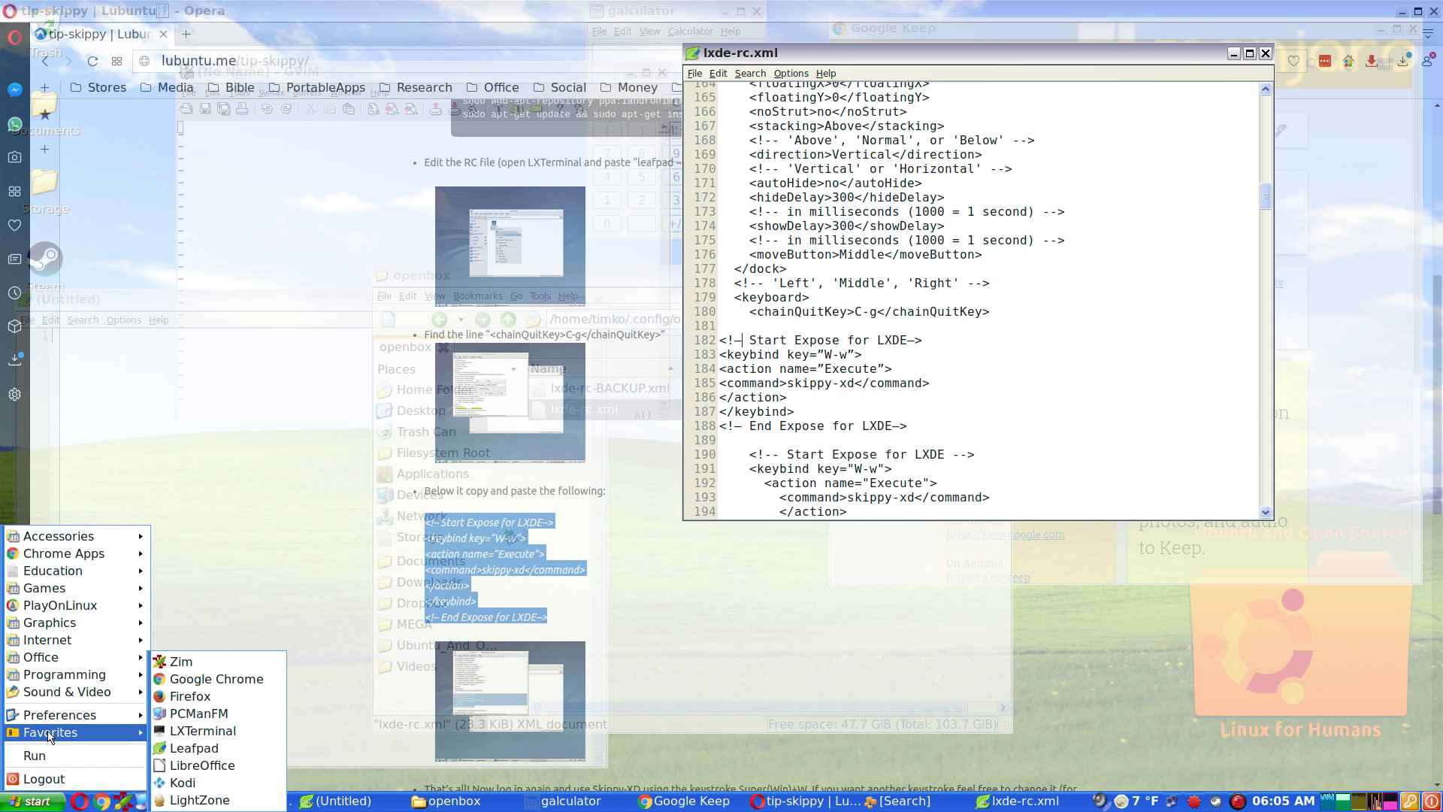
pyautogui.click(201, 732)
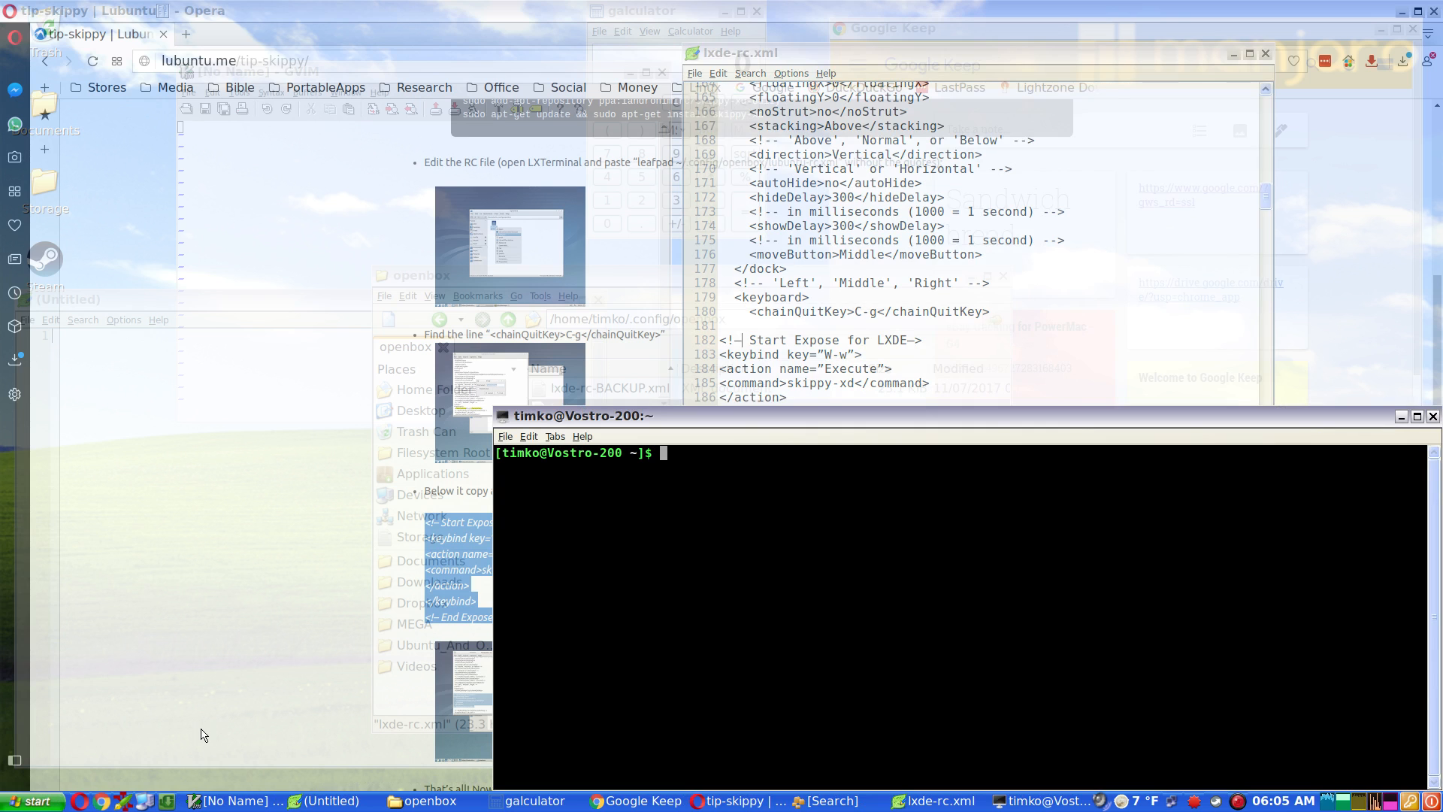
pyautogui.write('openbox --restart')
pyautogui.press('Return')
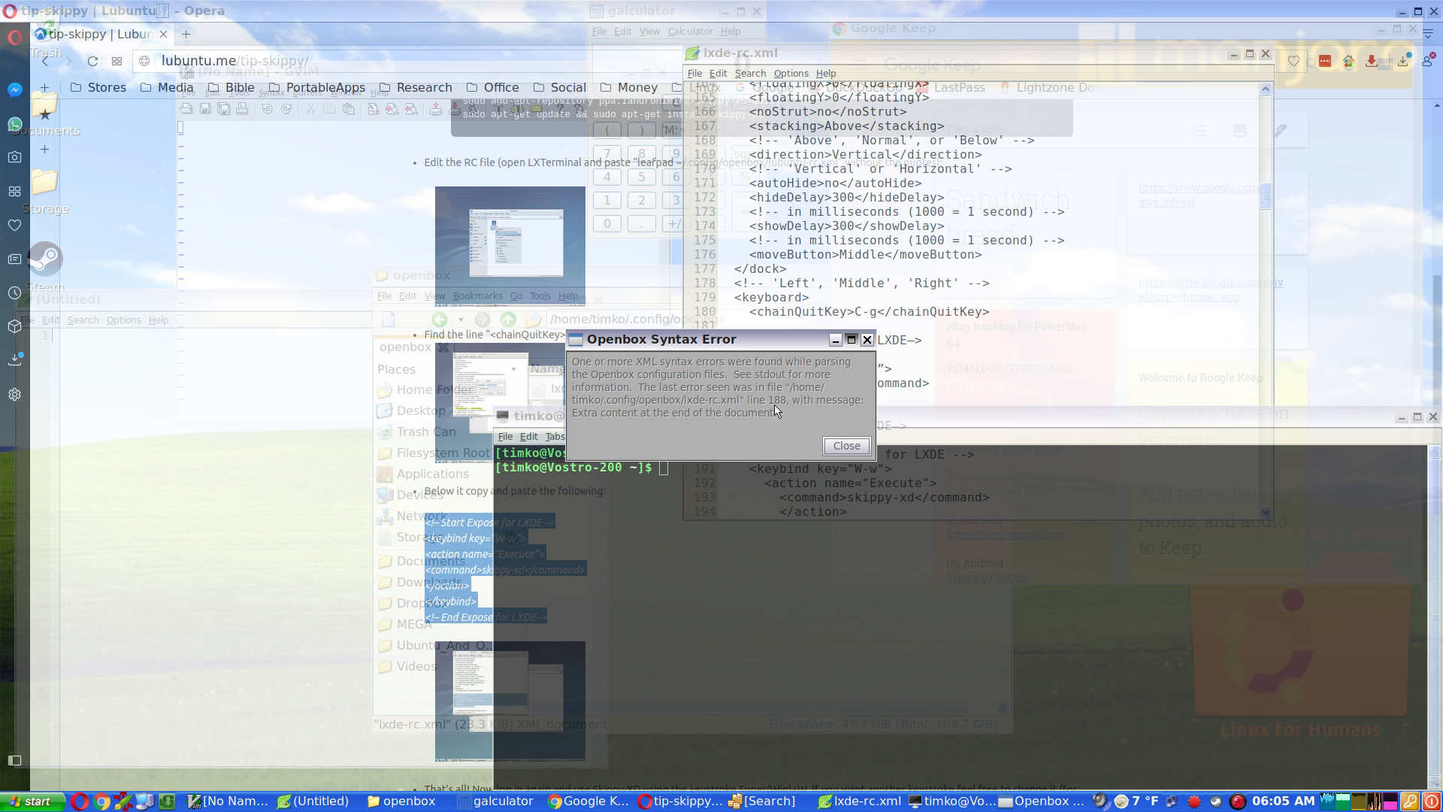
pyautogui.click(846, 446)
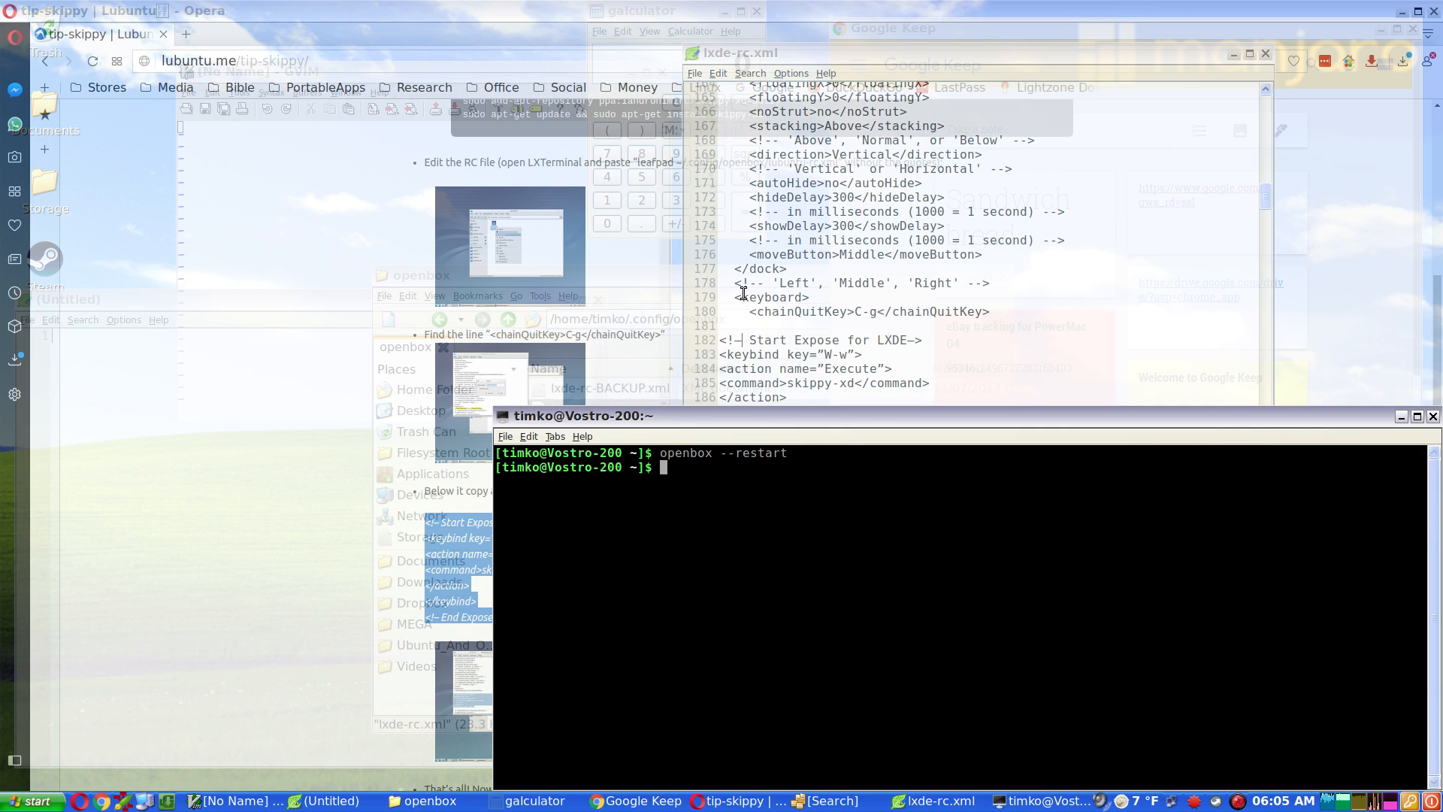
# Delete the pasted keybind snippet and the blank lines around it below the chainQuitKey line, and save lxde-rc.xml
pyautogui.click(748, 298)
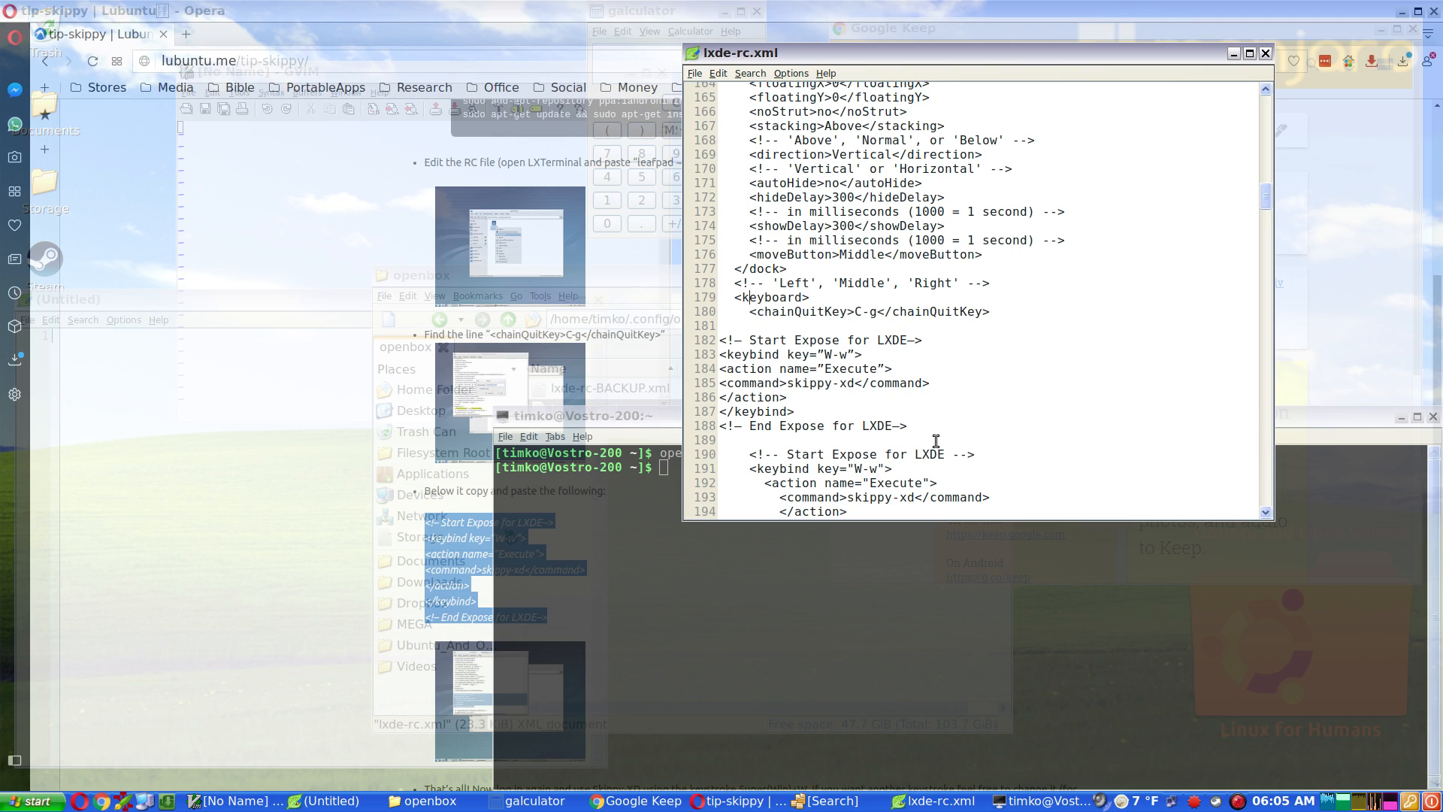
pyautogui.moveTo(908, 425); pyautogui.dragTo(727, 350)
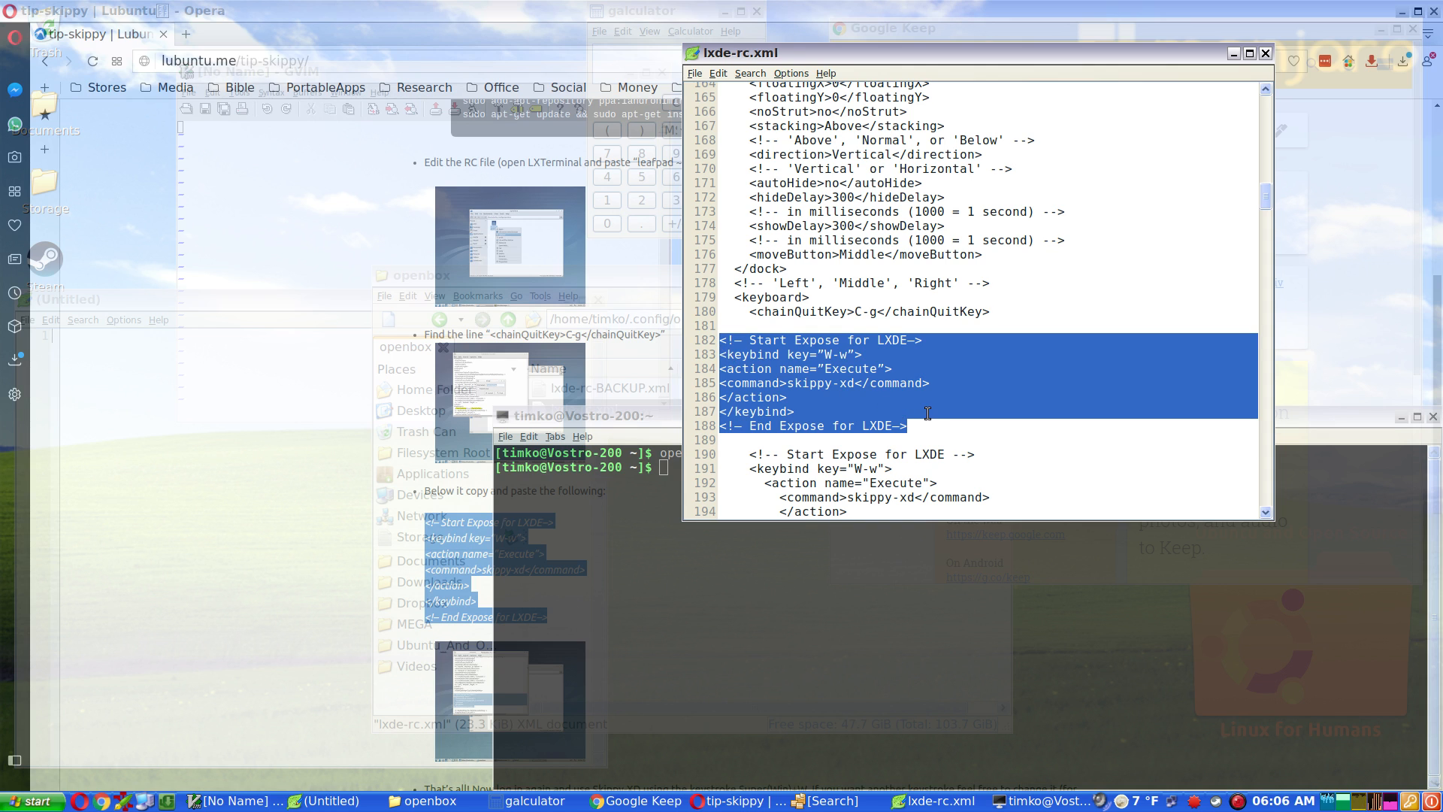
pyautogui.press('Delete')
pyautogui.press('BackSpace')
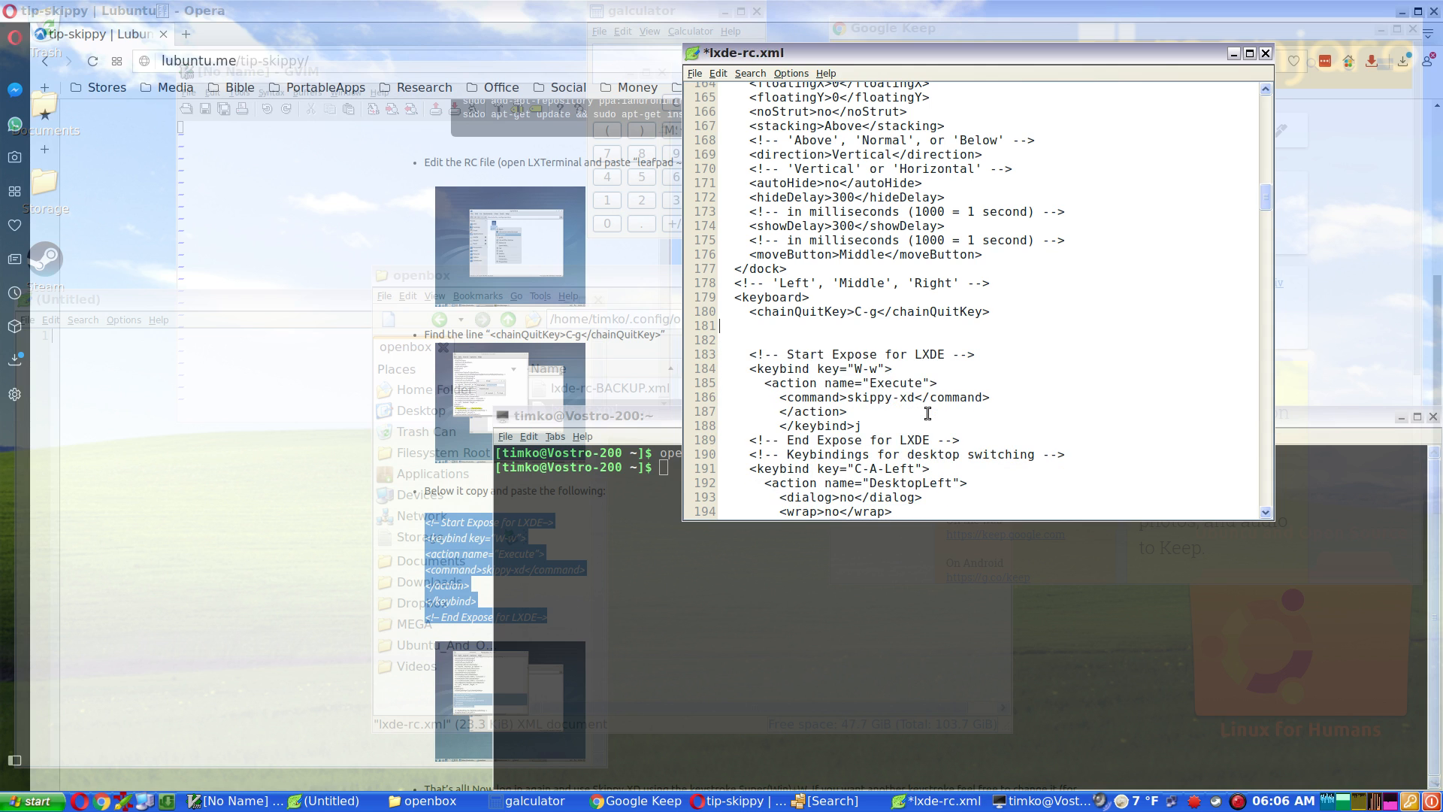
pyautogui.press('Delete')
pyautogui.press('Delete')
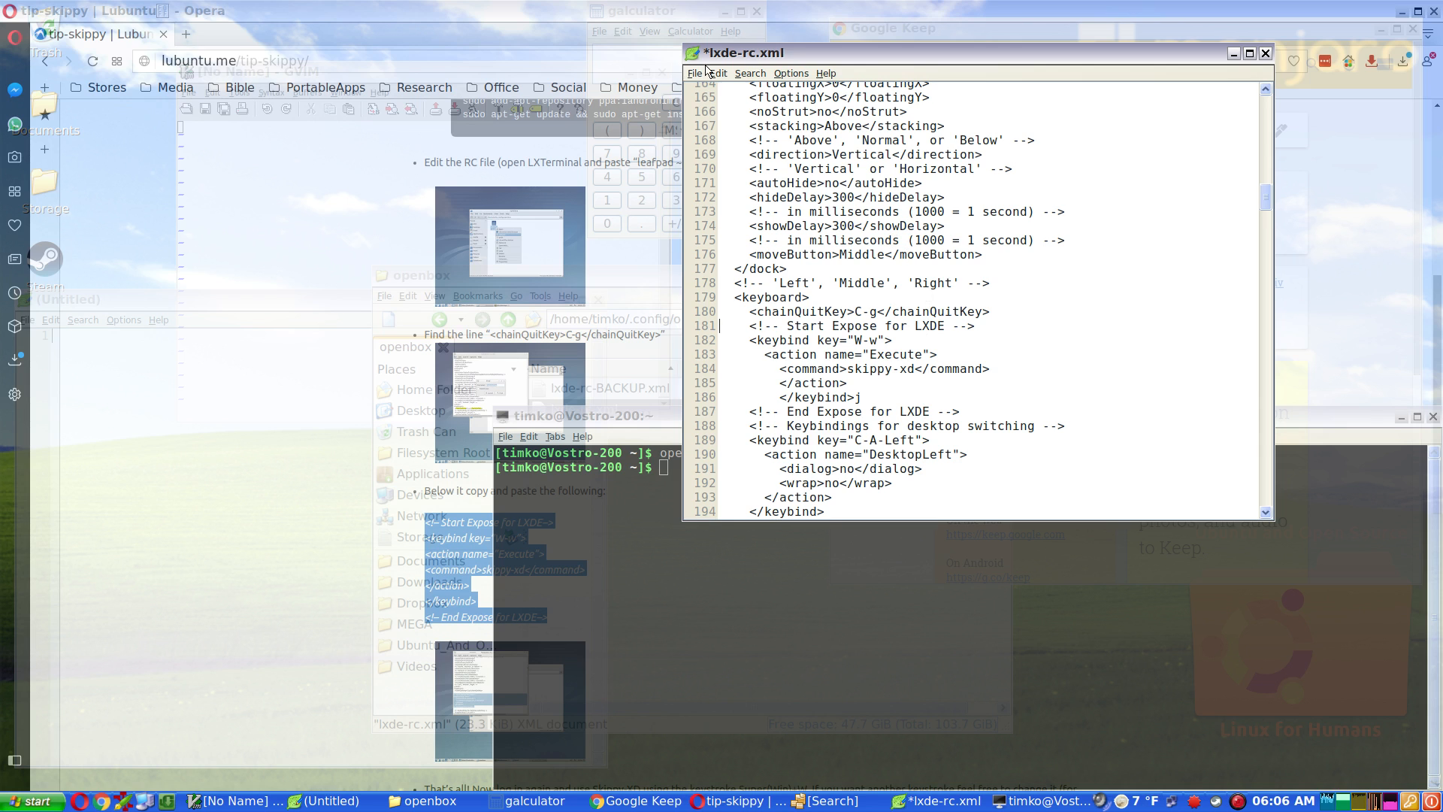
pyautogui.click(696, 73)
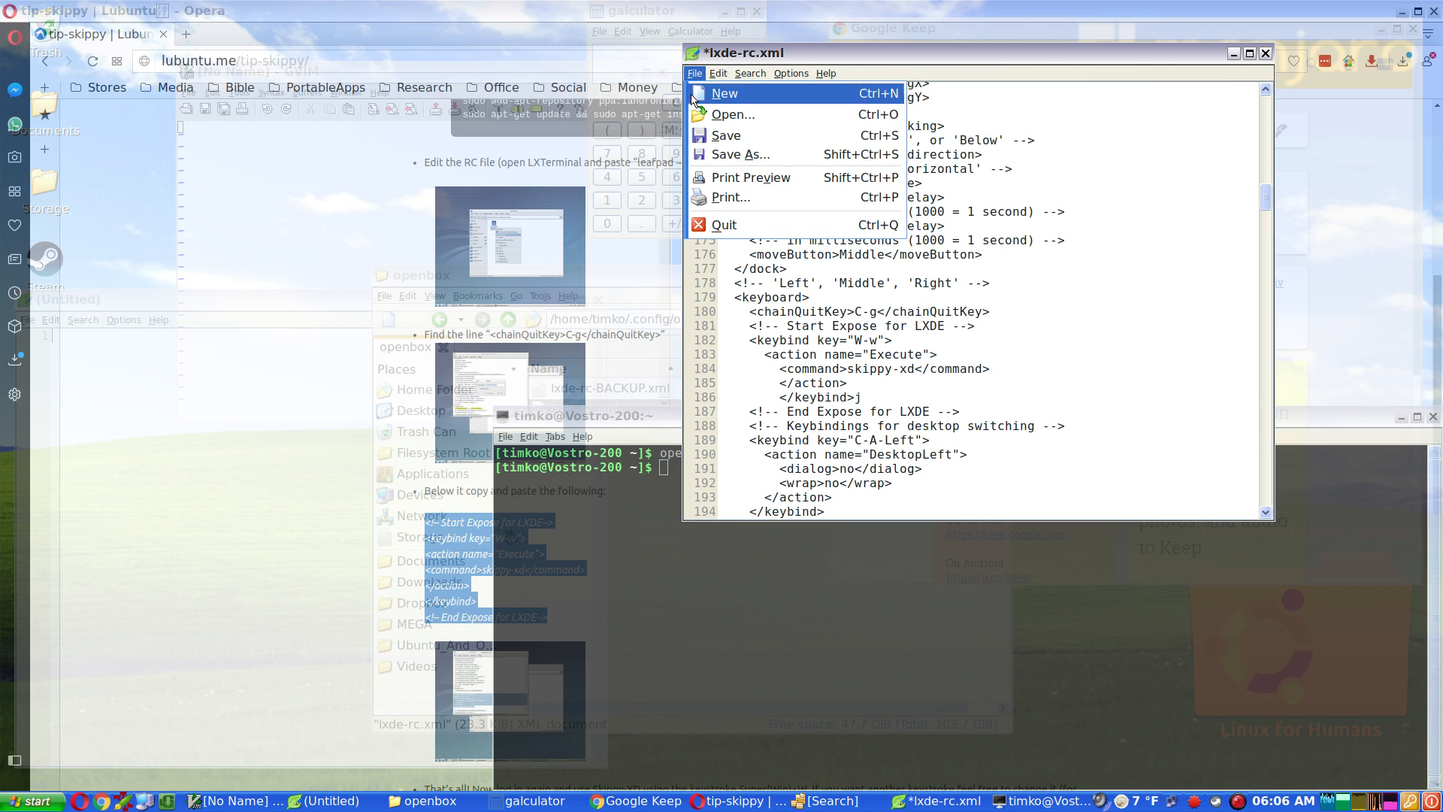
pyautogui.click(704, 136)
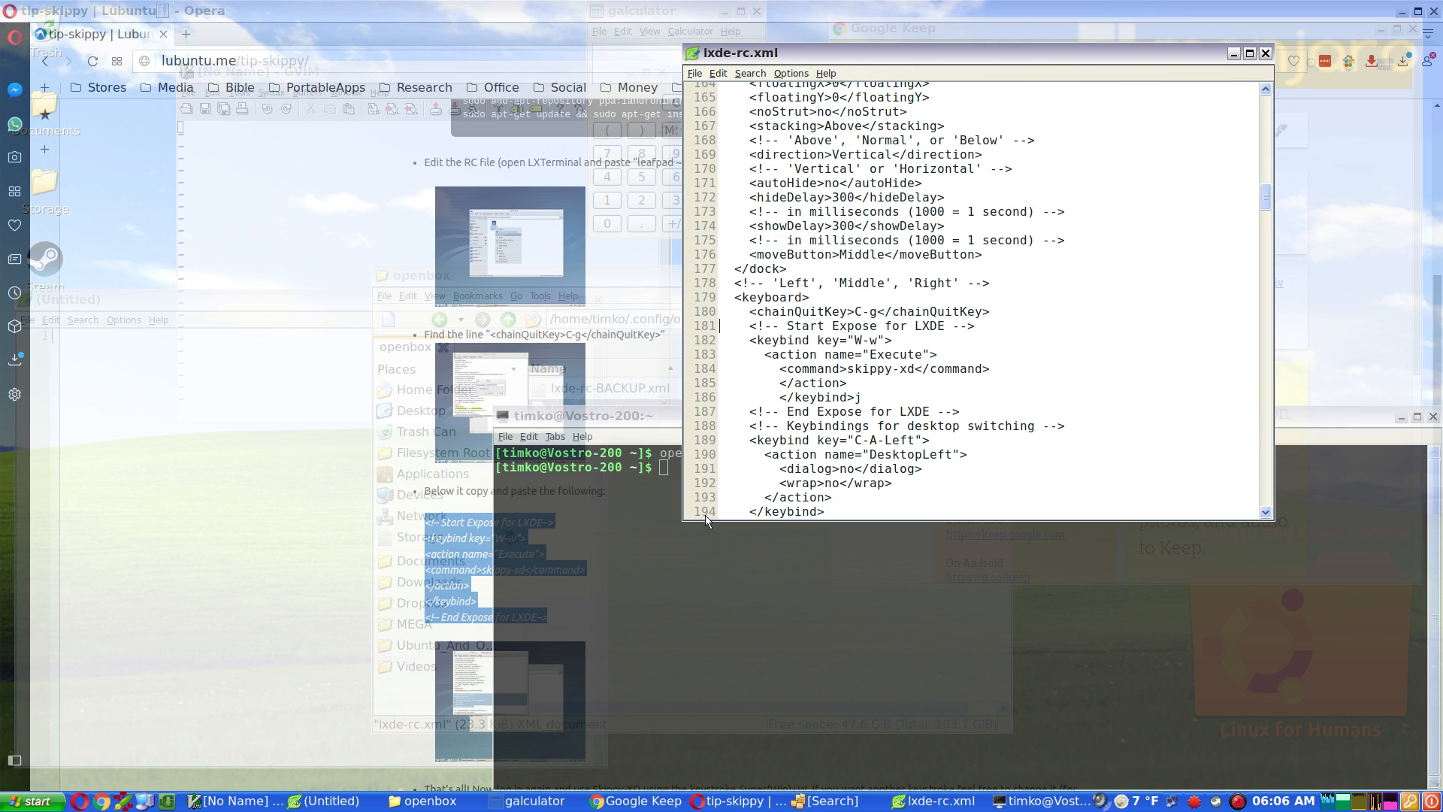
# Switch to LXTerminal and run "openbox --restart" again
pyautogui.click(714, 554)
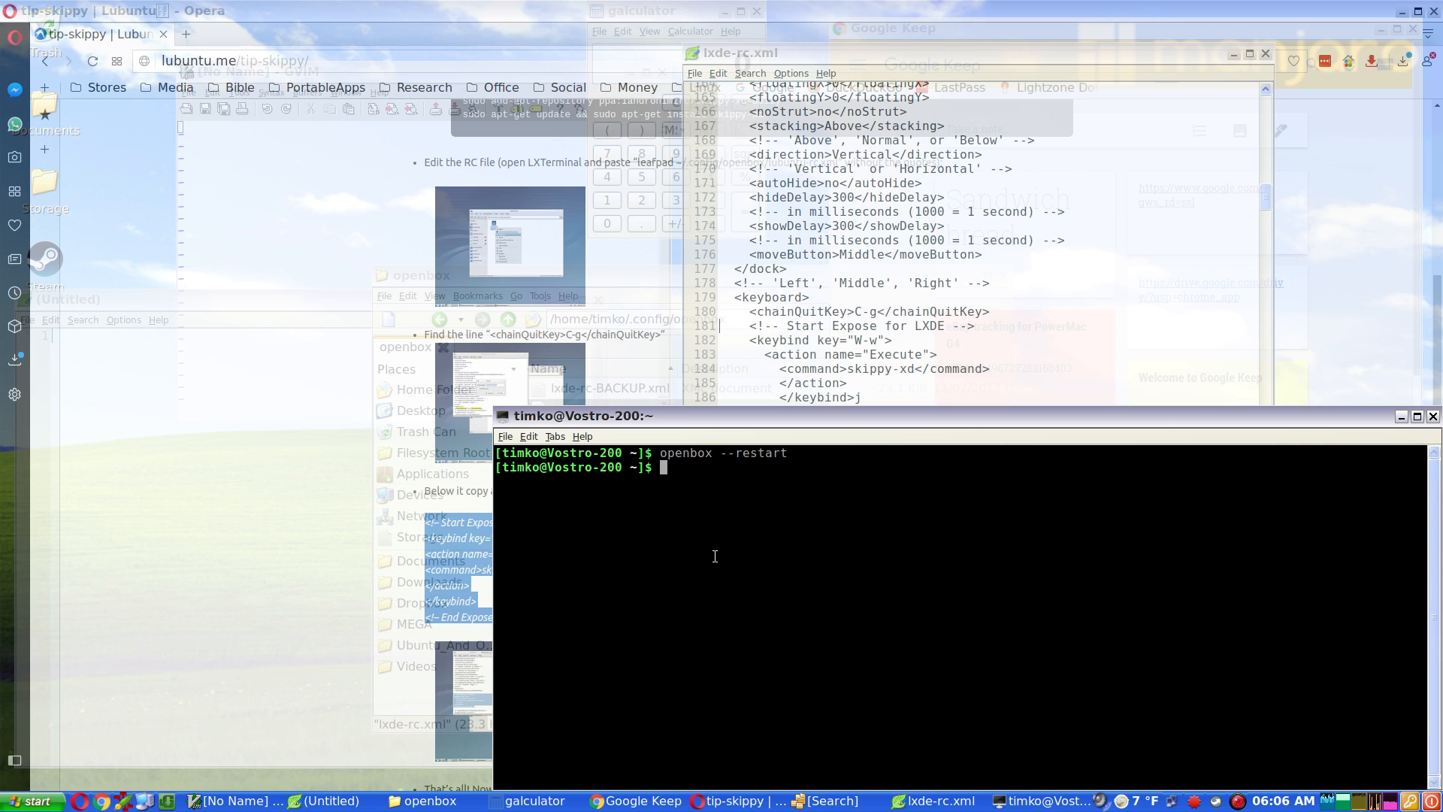
pyautogui.press('Up')
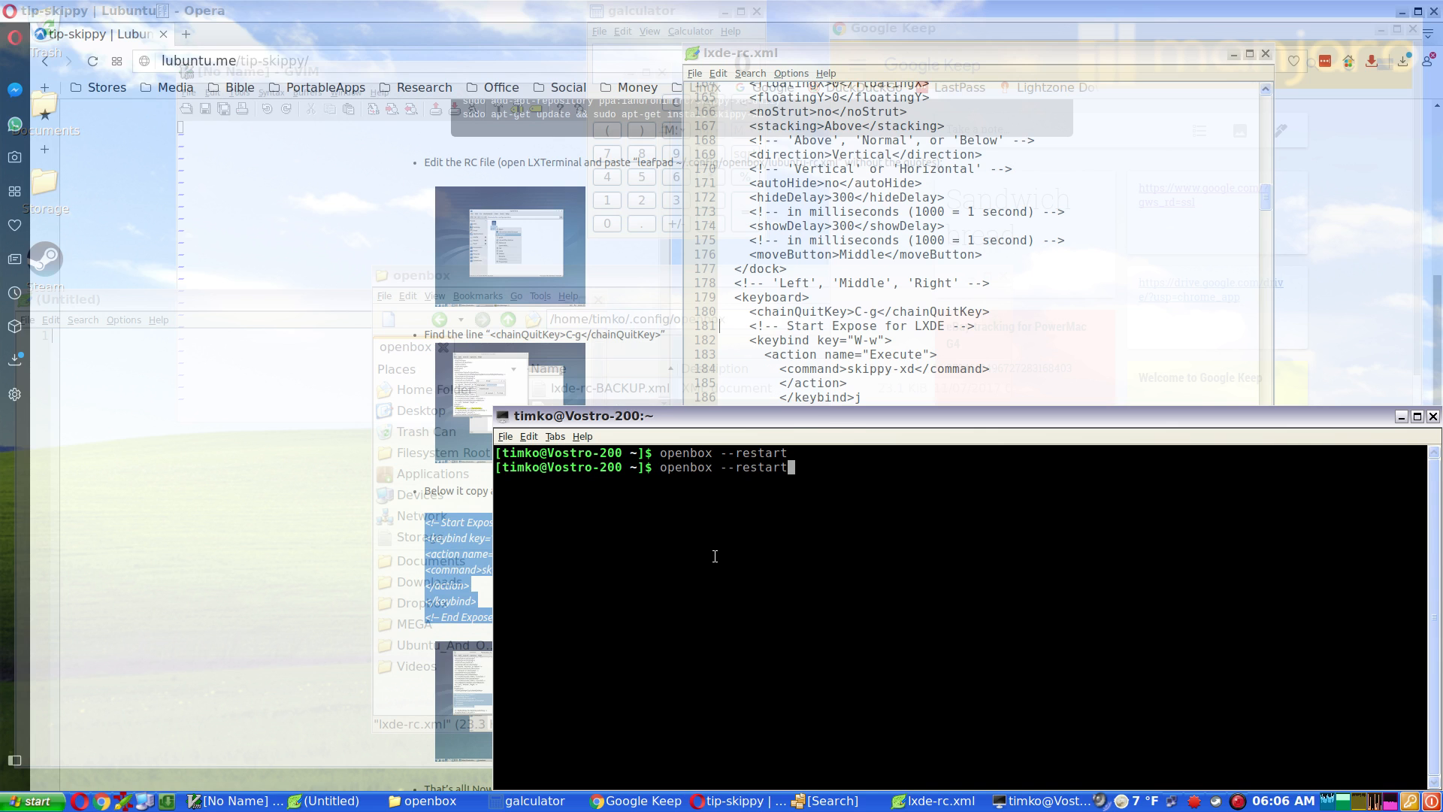
pyautogui.press('Return')
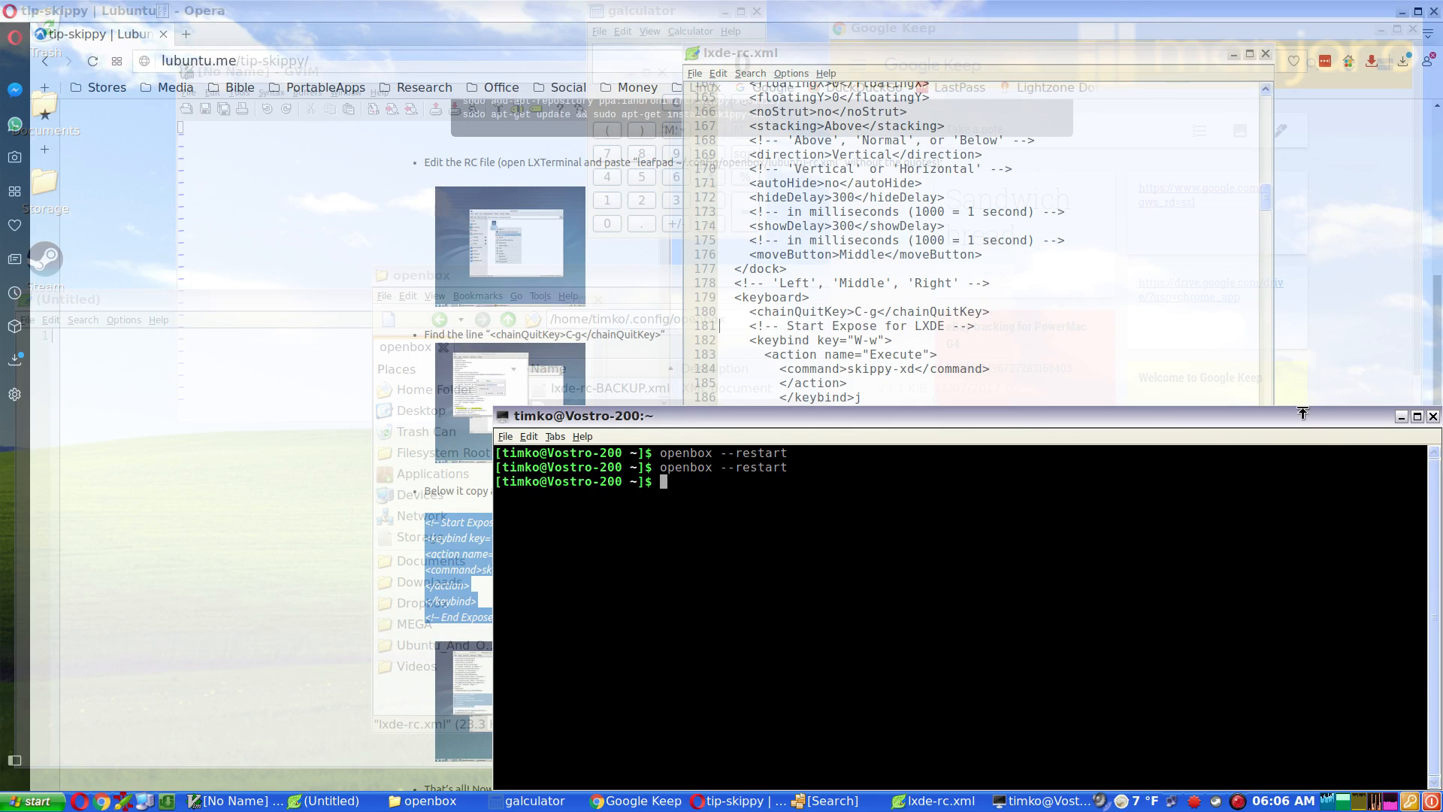
# Close LXTerminal, and highlight the Start-to-End Expose snippet on the tip-skippy page in Opera before returning to lxde-rc.xml
pyautogui.moveTo(1299, 414); pyautogui.dragTo(1205, 378)
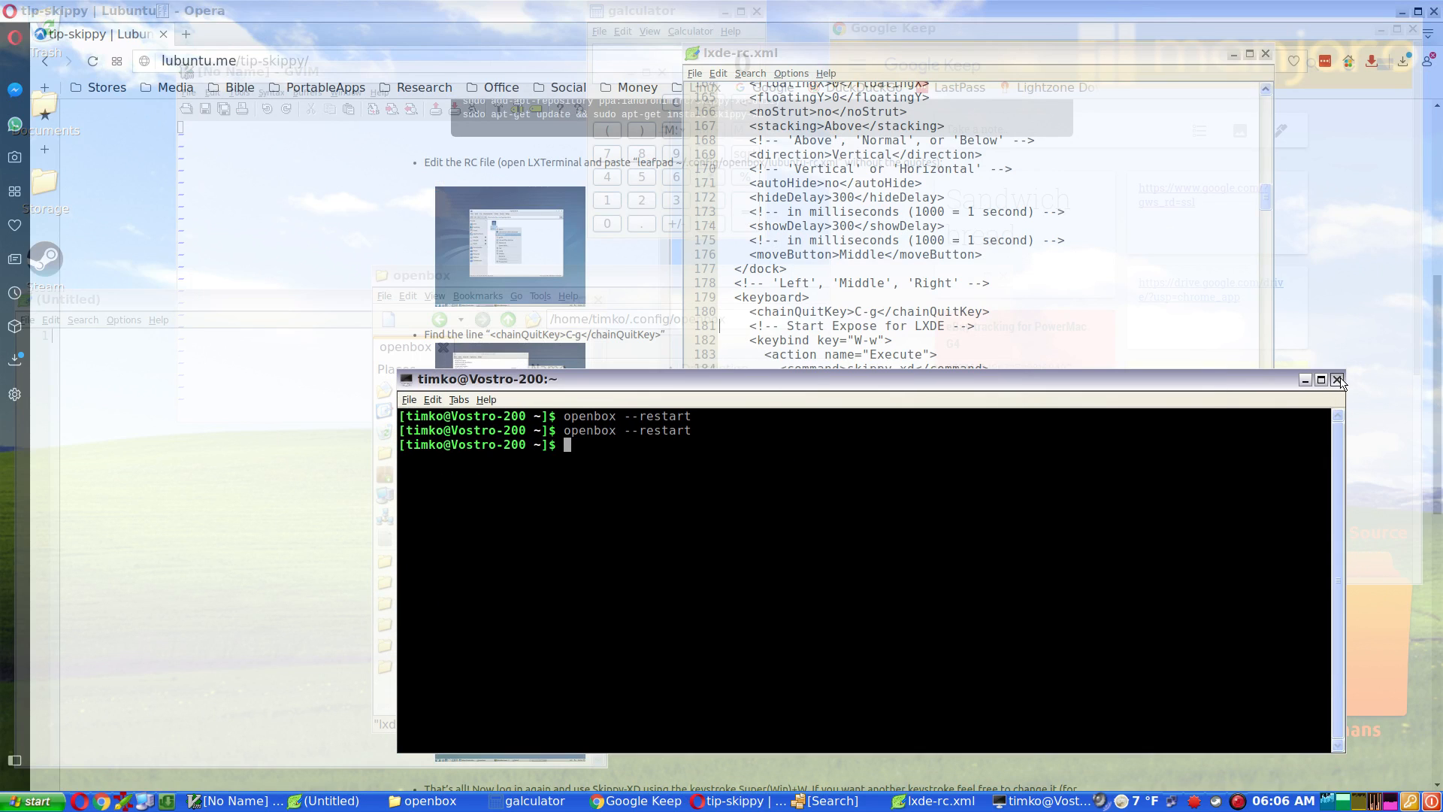
pyautogui.click(1341, 379)
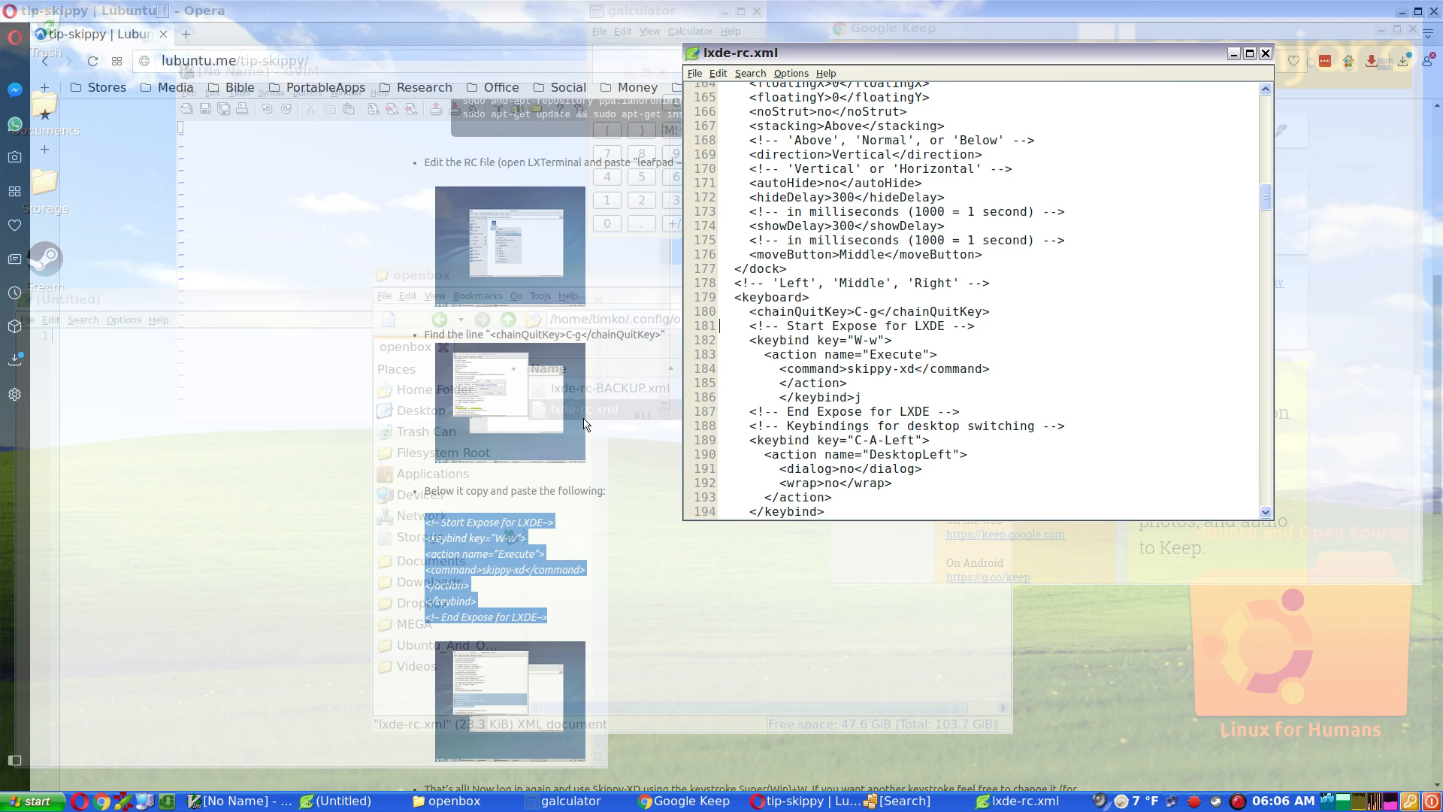
pyautogui.click(449, 544)
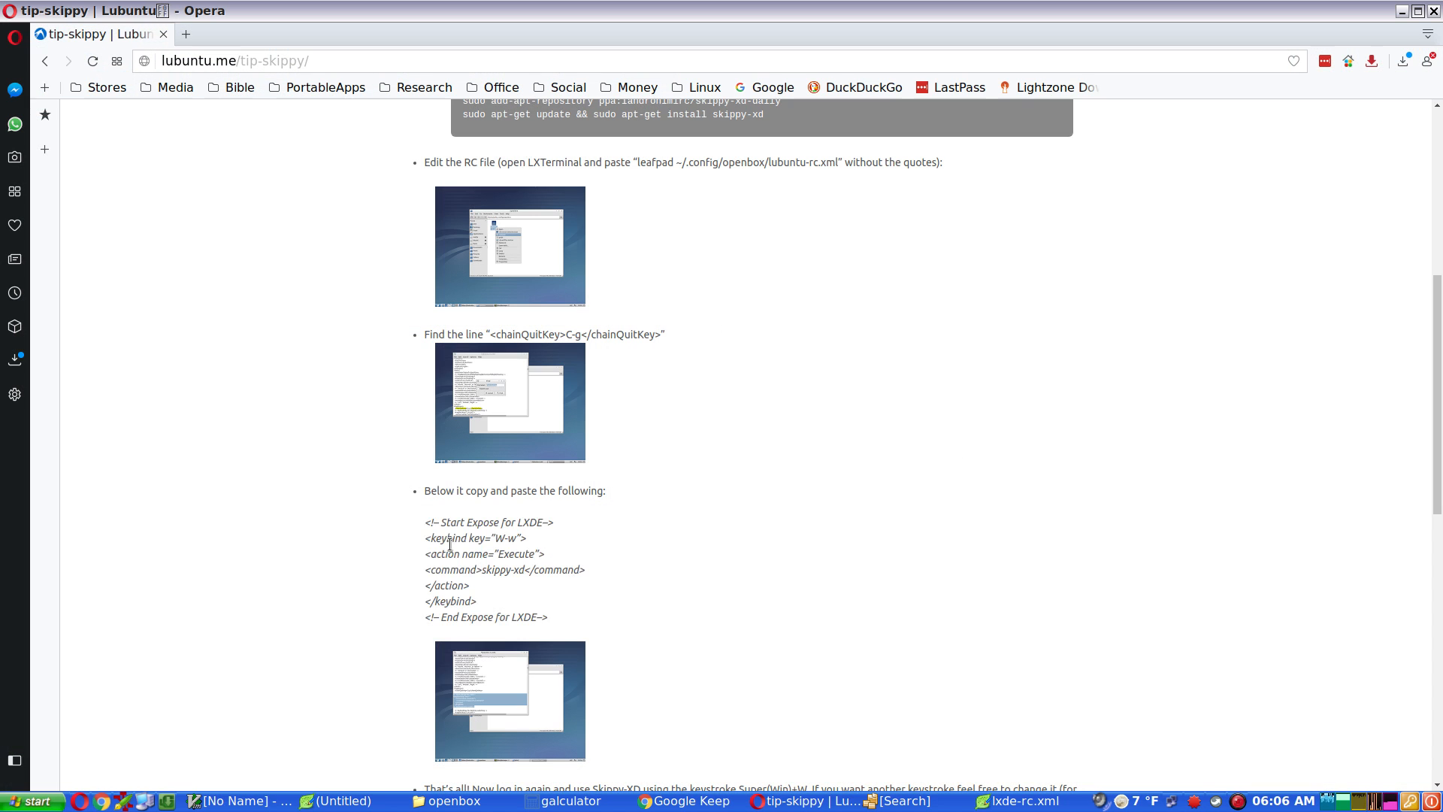
pyautogui.moveTo(553, 618); pyautogui.dragTo(421, 527)
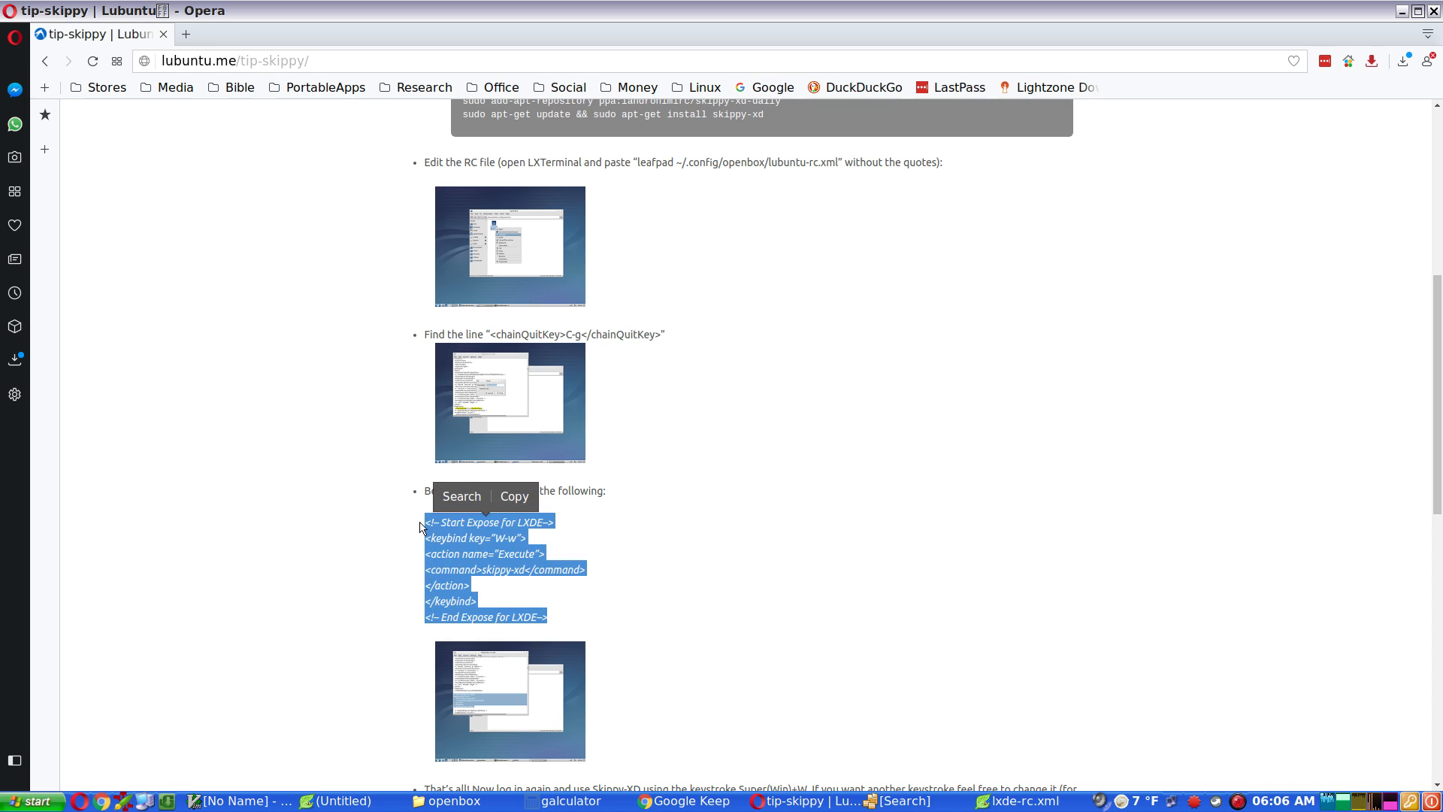
pyautogui.click(1013, 801)
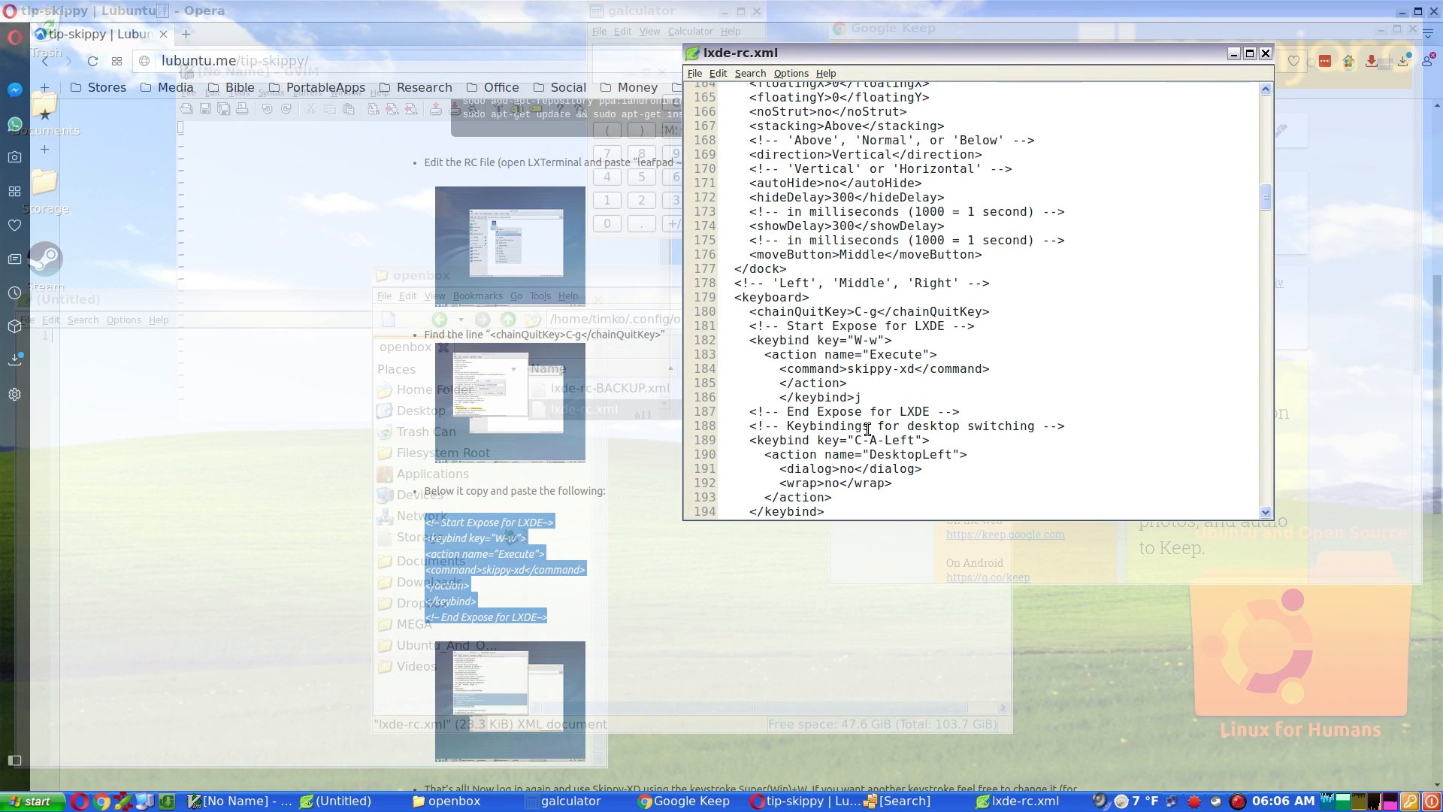
pyautogui.press('Down')
pyautogui.press('Right')
pyautogui.press('Down')
pyautogui.press('Right')
pyautogui.write('0')
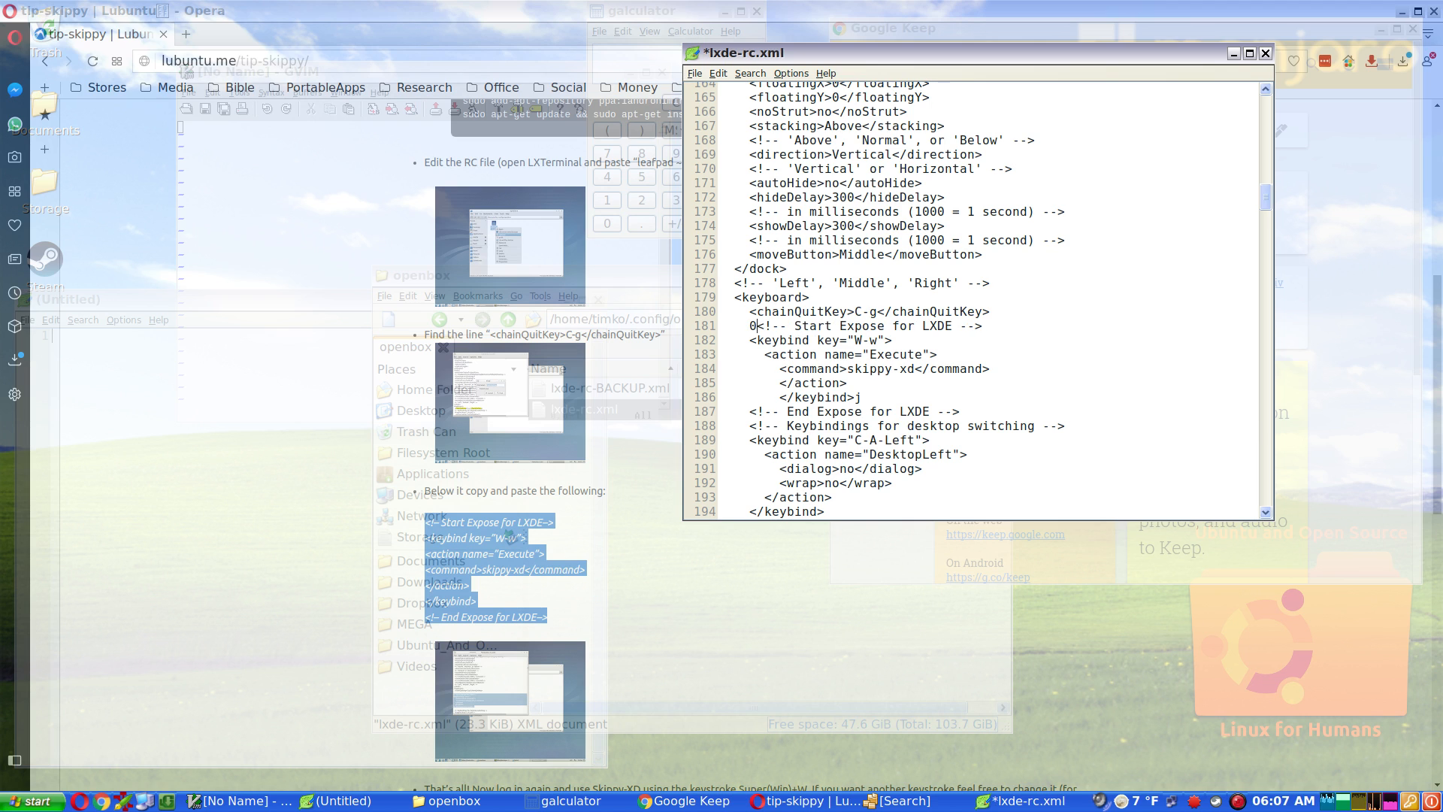
pyautogui.hotkey('ctrl', 'z')
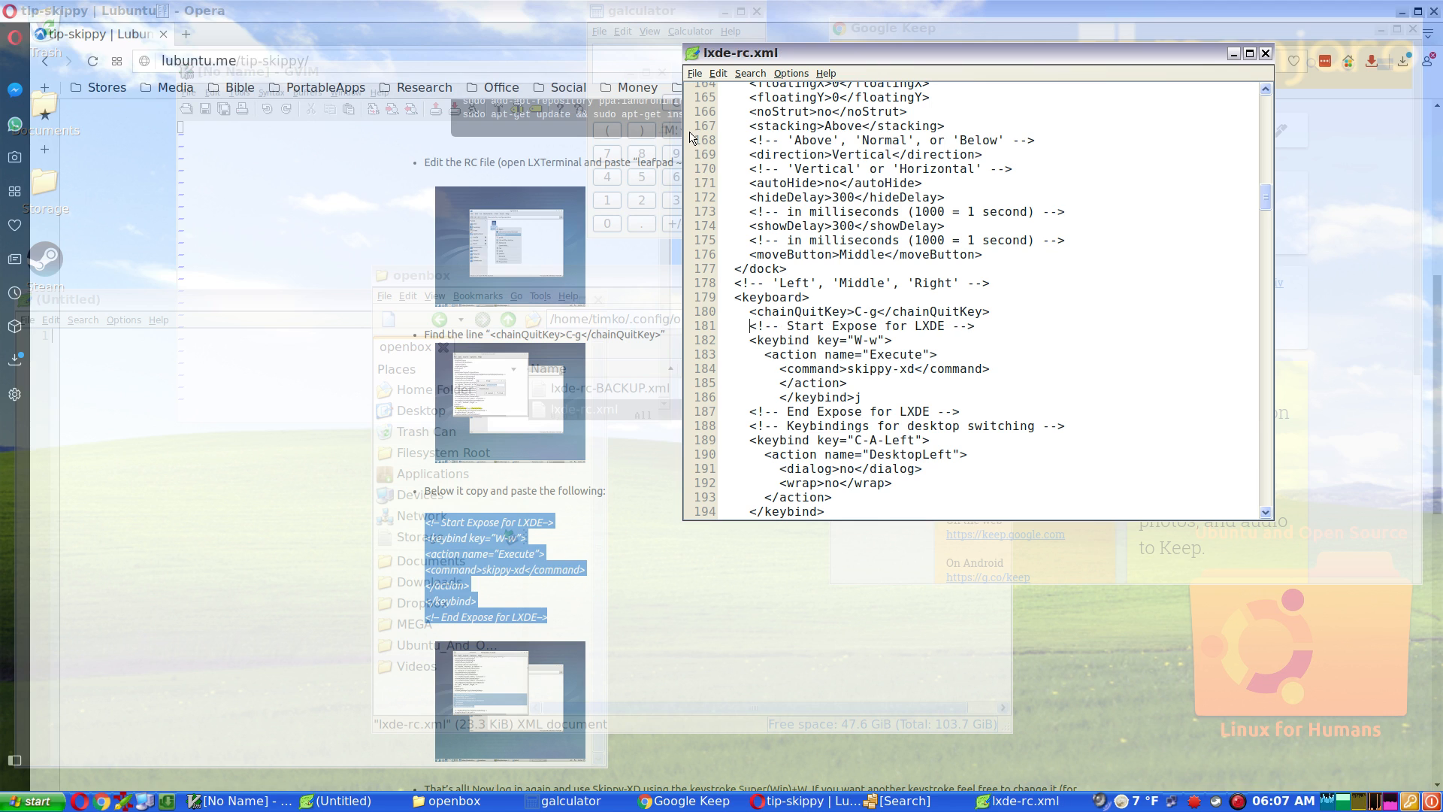
# Check that lxde-rc.xml has nothing left to save and close the file
pyautogui.click(694, 73)
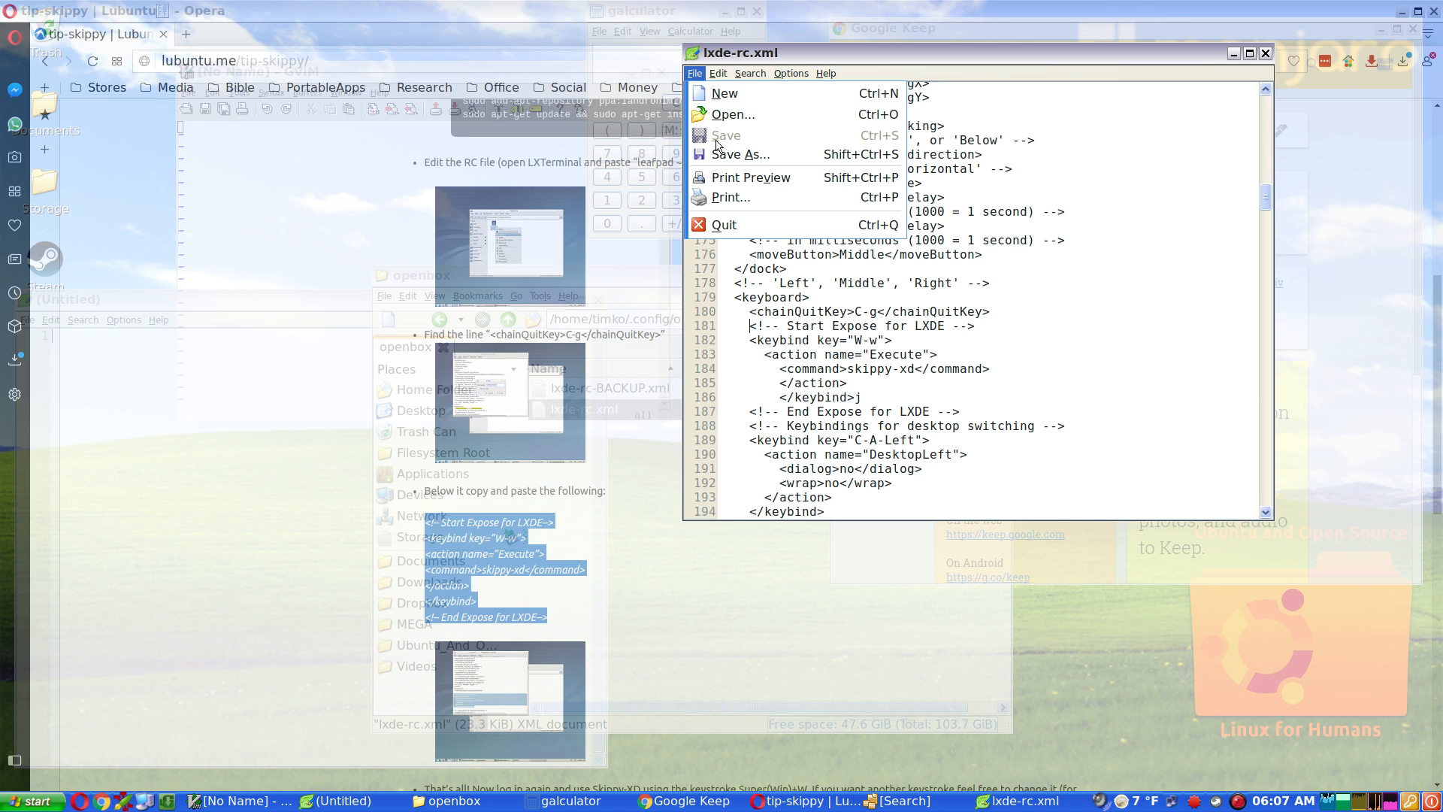
pyautogui.click(889, 64)
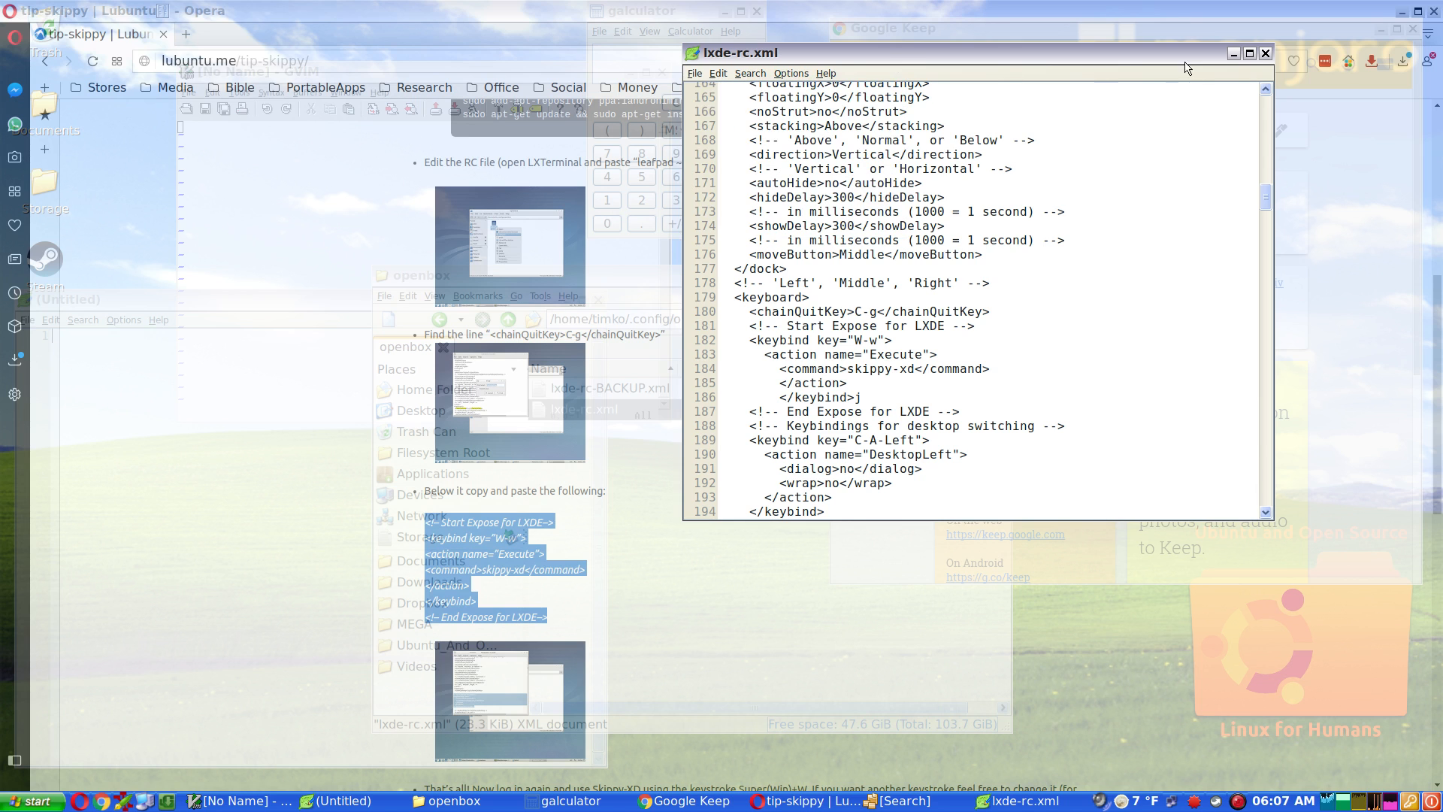
pyautogui.click(1265, 53)
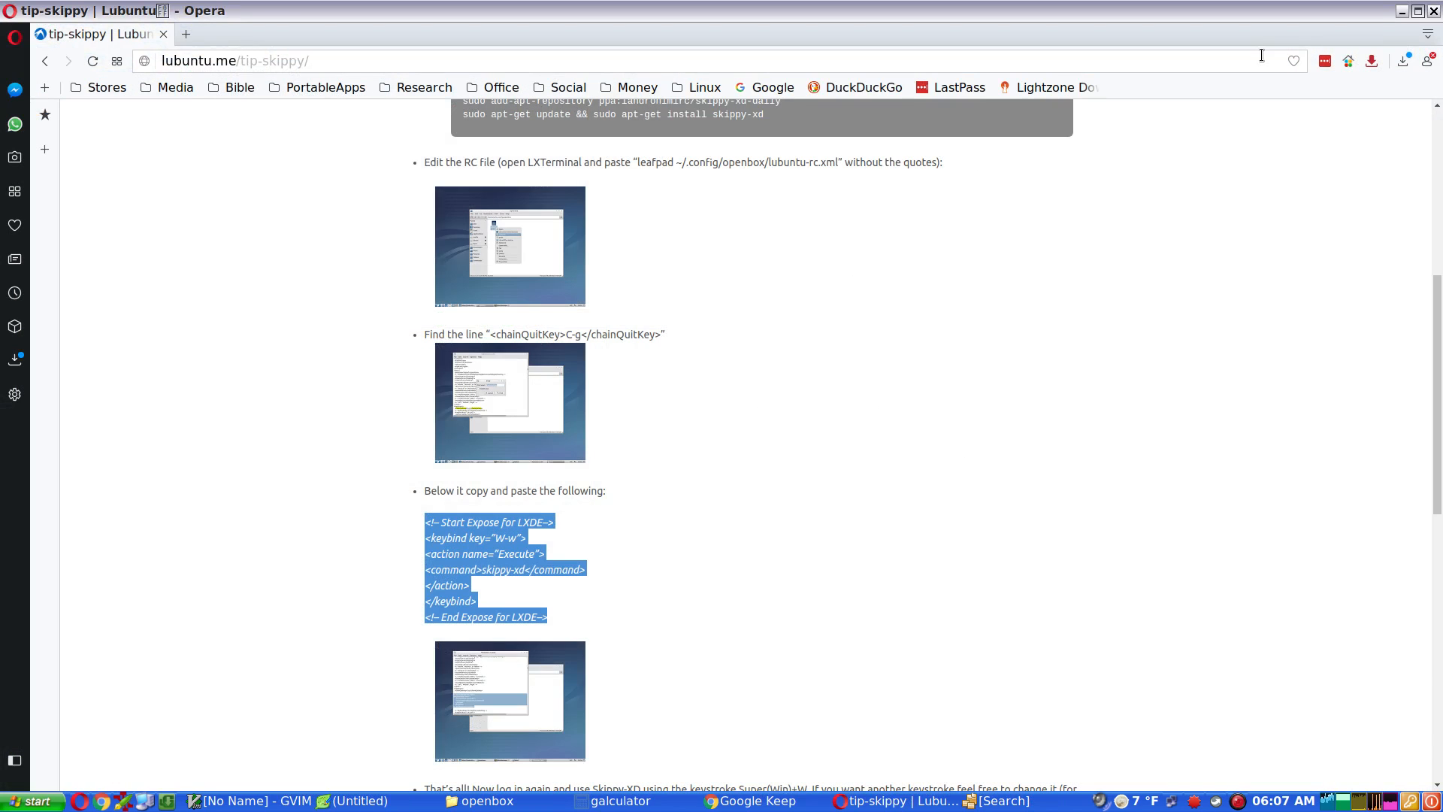
# Test the Super+W keybinding by choosing Opera from the Skippy-XD window overview, and minimize Opera
pyautogui.press('super+w')
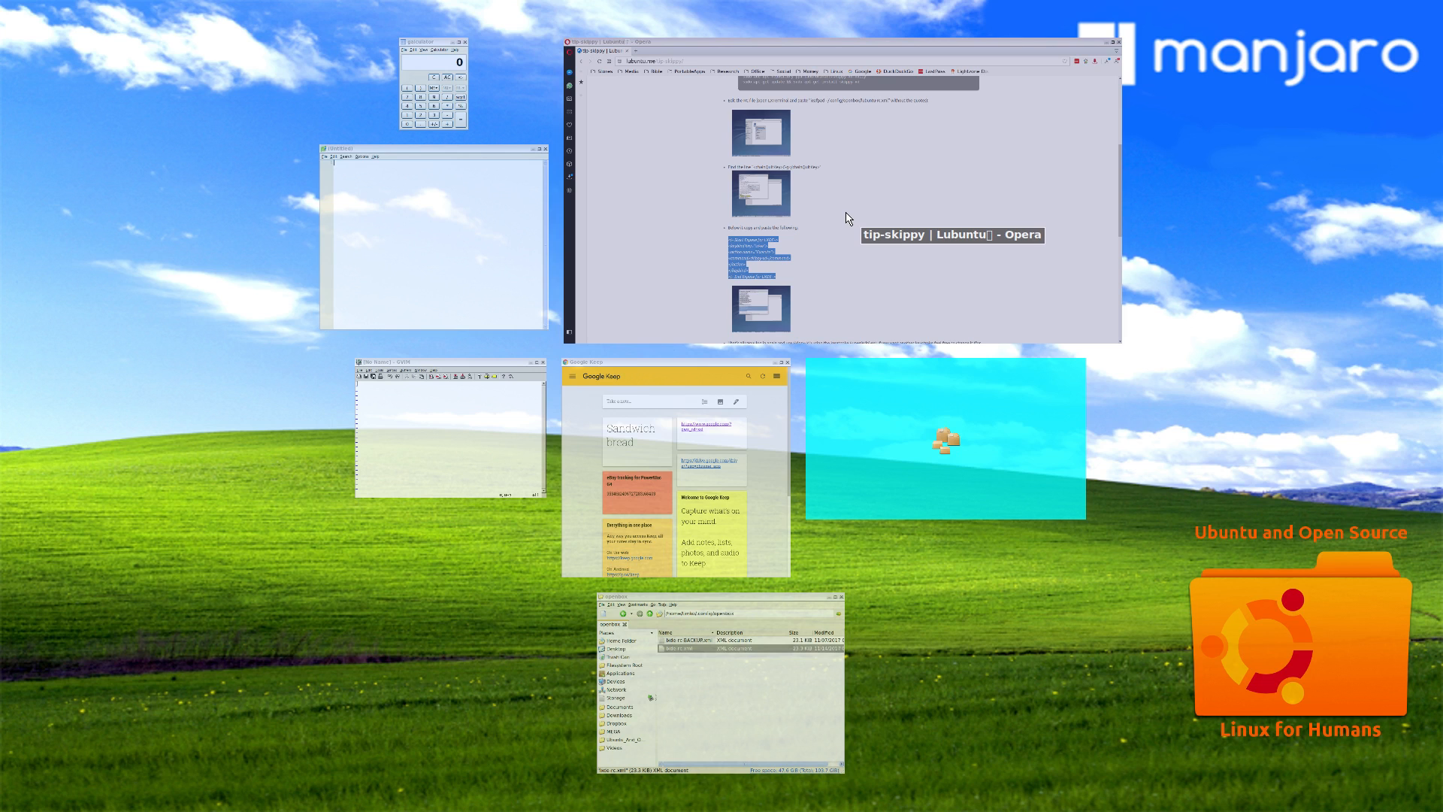
pyautogui.click(848, 218)
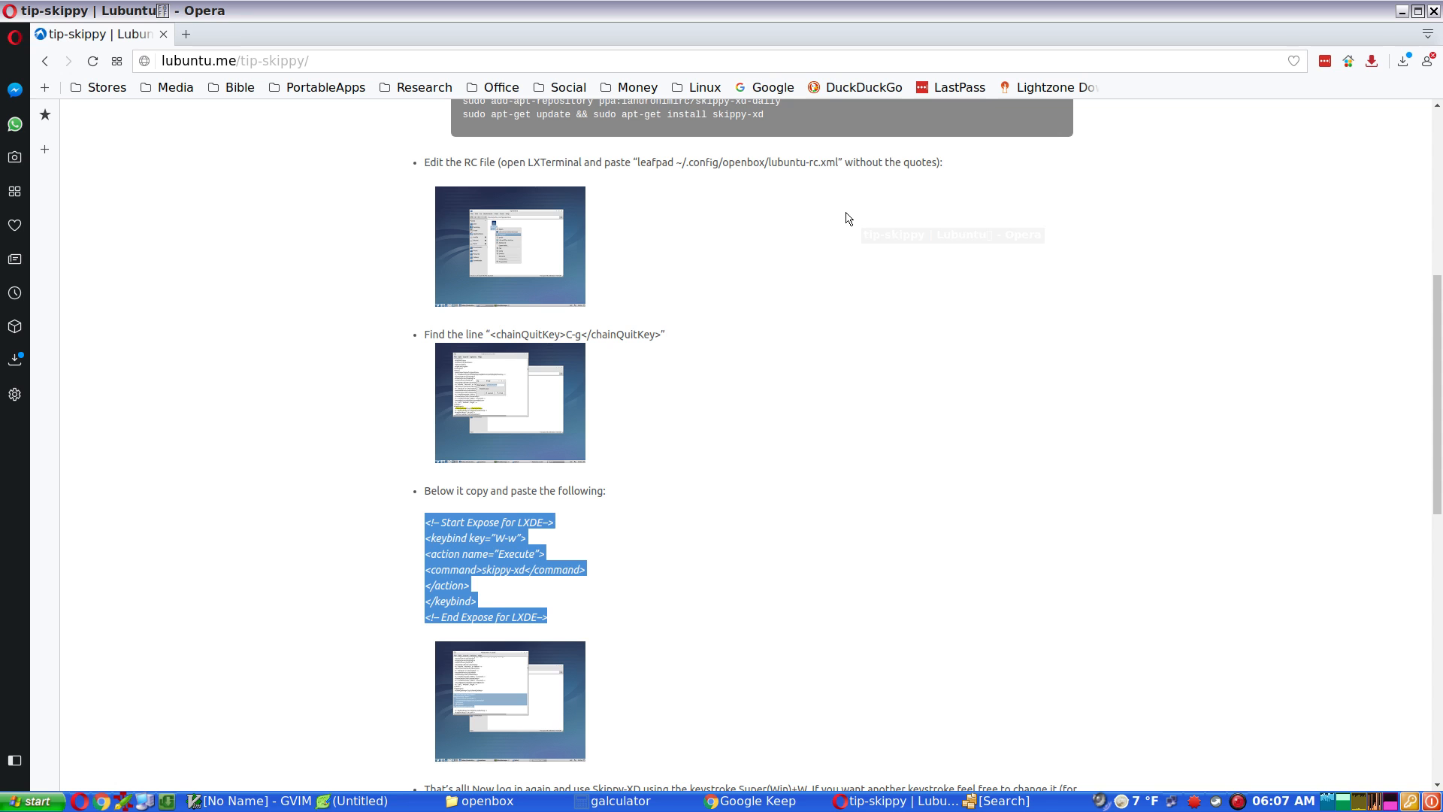
pyautogui.click(1402, 12)
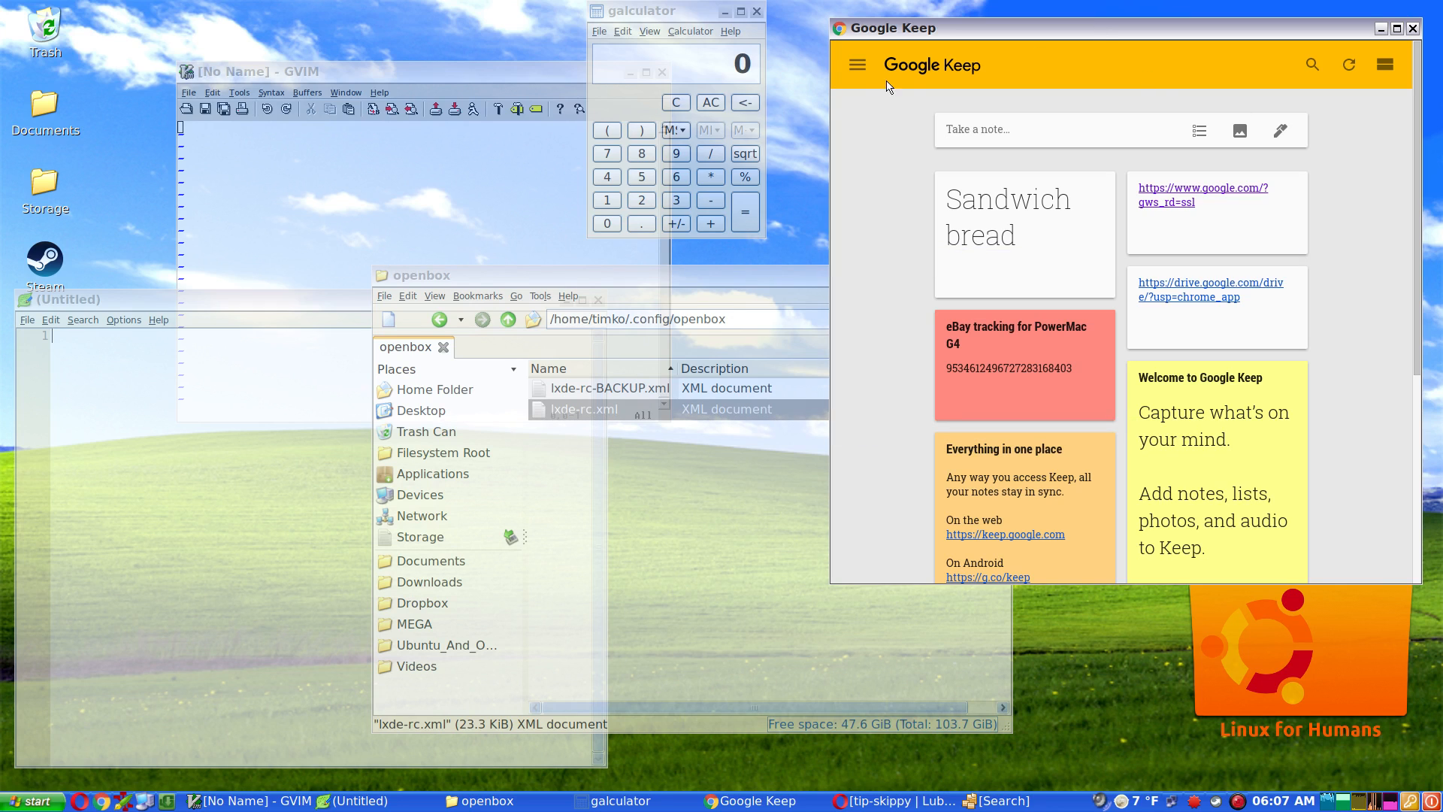
# Open and close the navigation menu in Google Keep, and minimize the Keep window
pyautogui.click(856, 66)
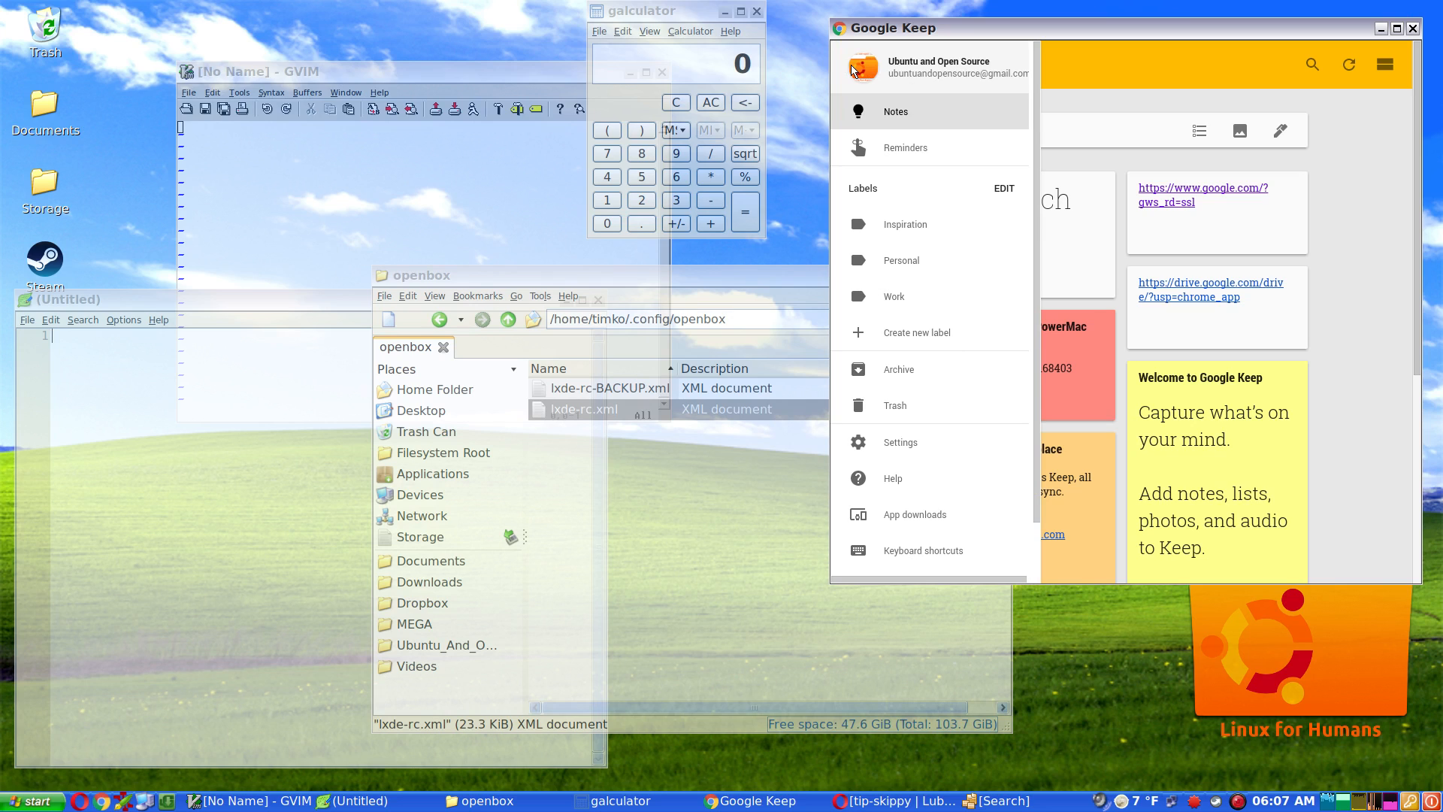
pyautogui.click(1129, 58)
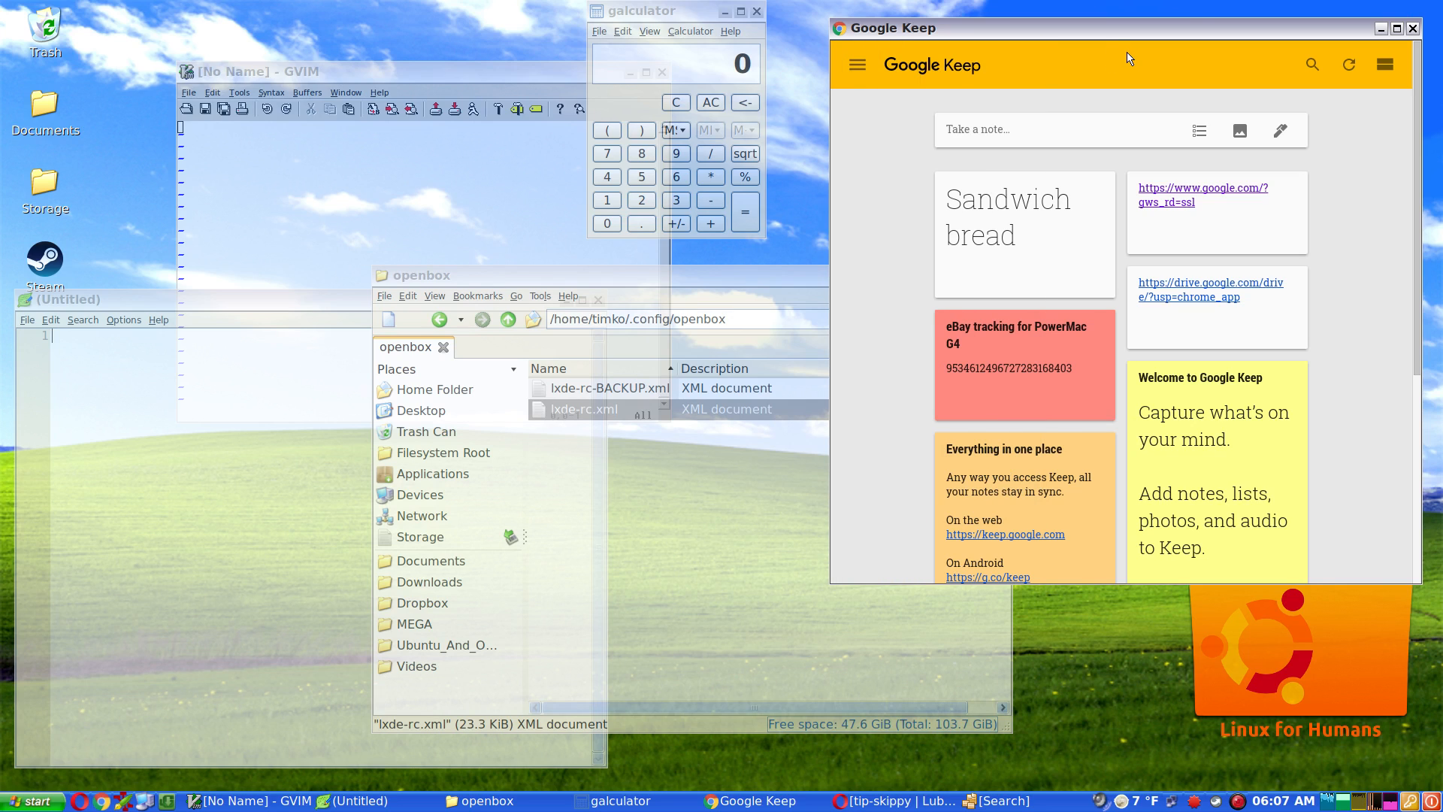
pyautogui.click(1381, 30)
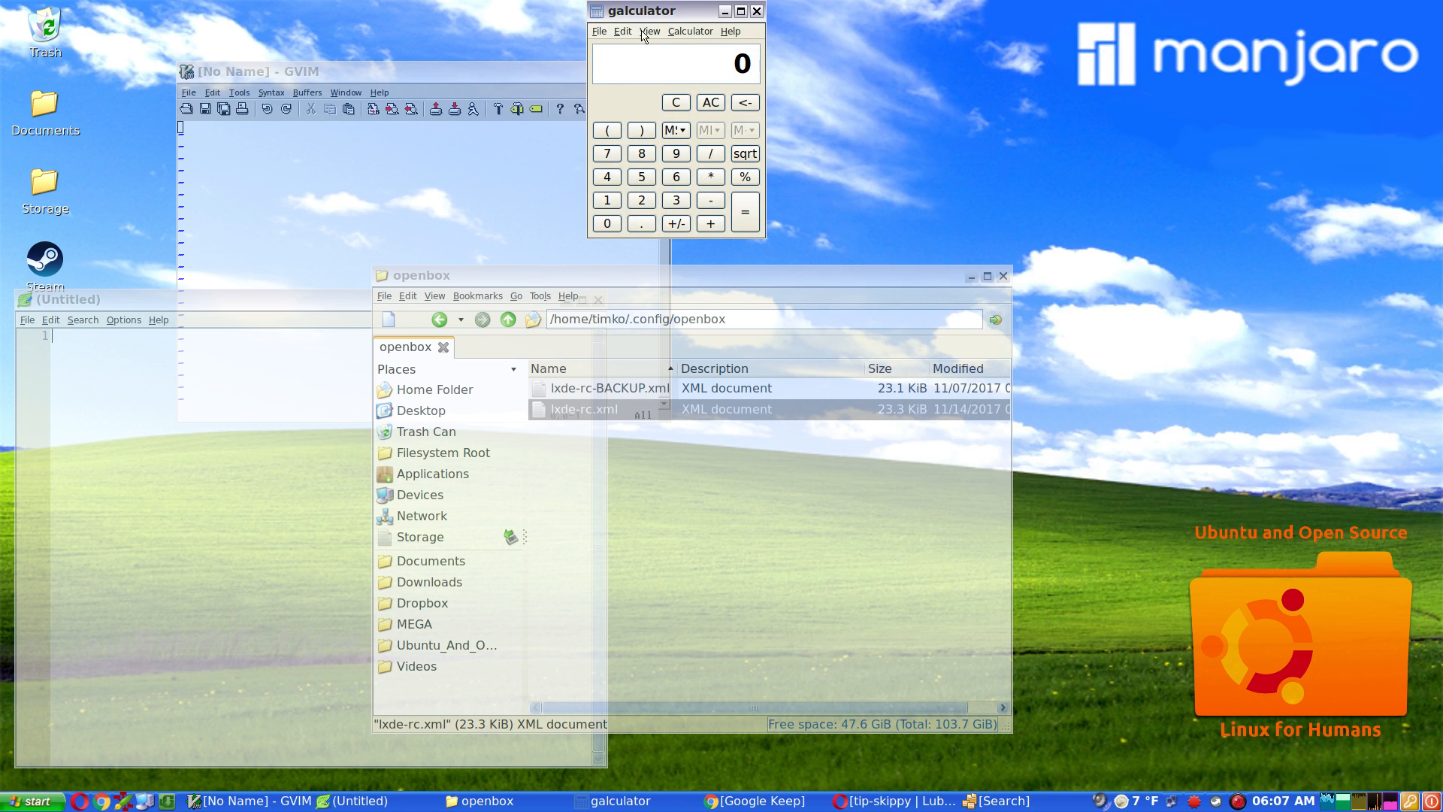
# Bring the GVIM window to the front and move it slightly away from galculator
pyautogui.click(266, 78)
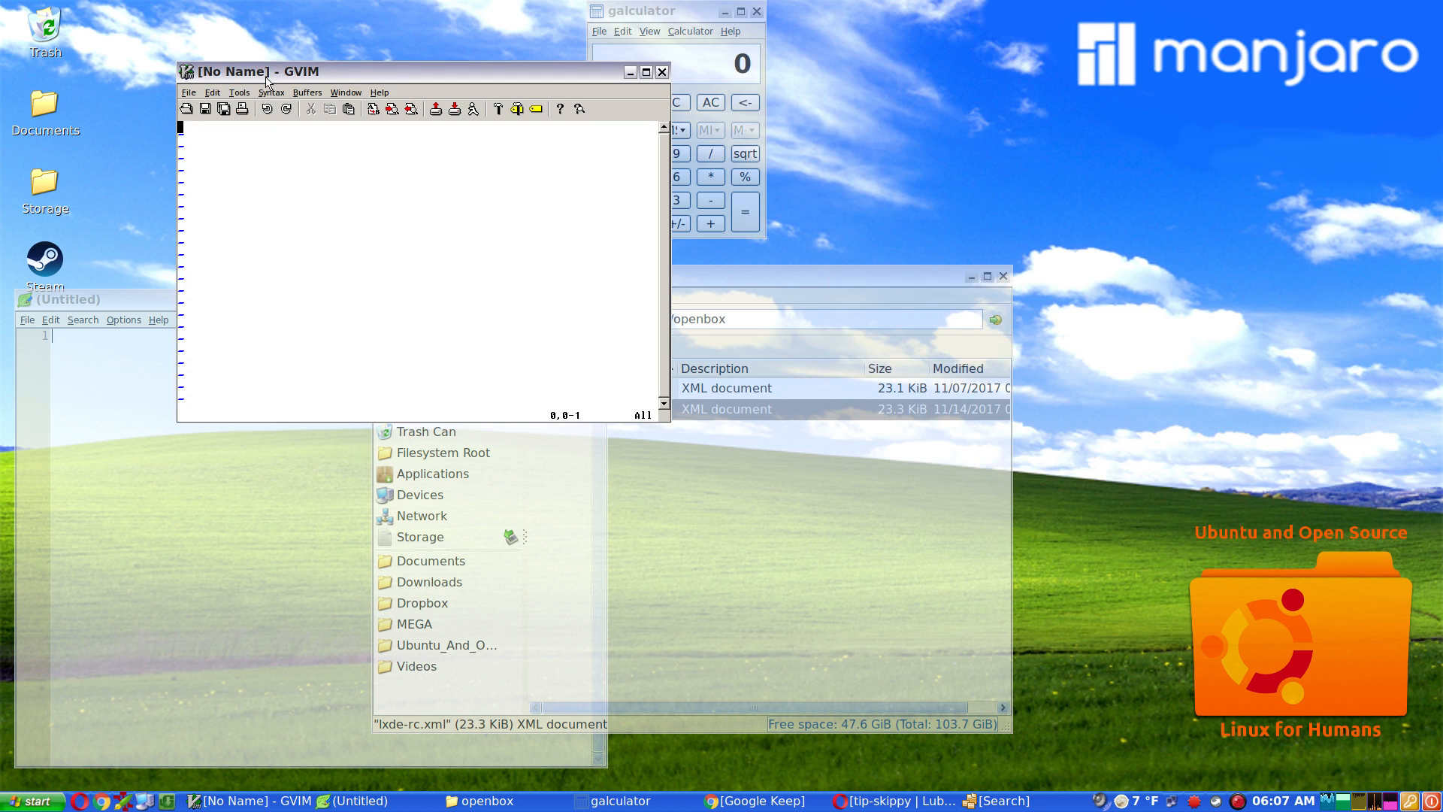
pyautogui.moveTo(258, 75); pyautogui.dragTo(181, 79)
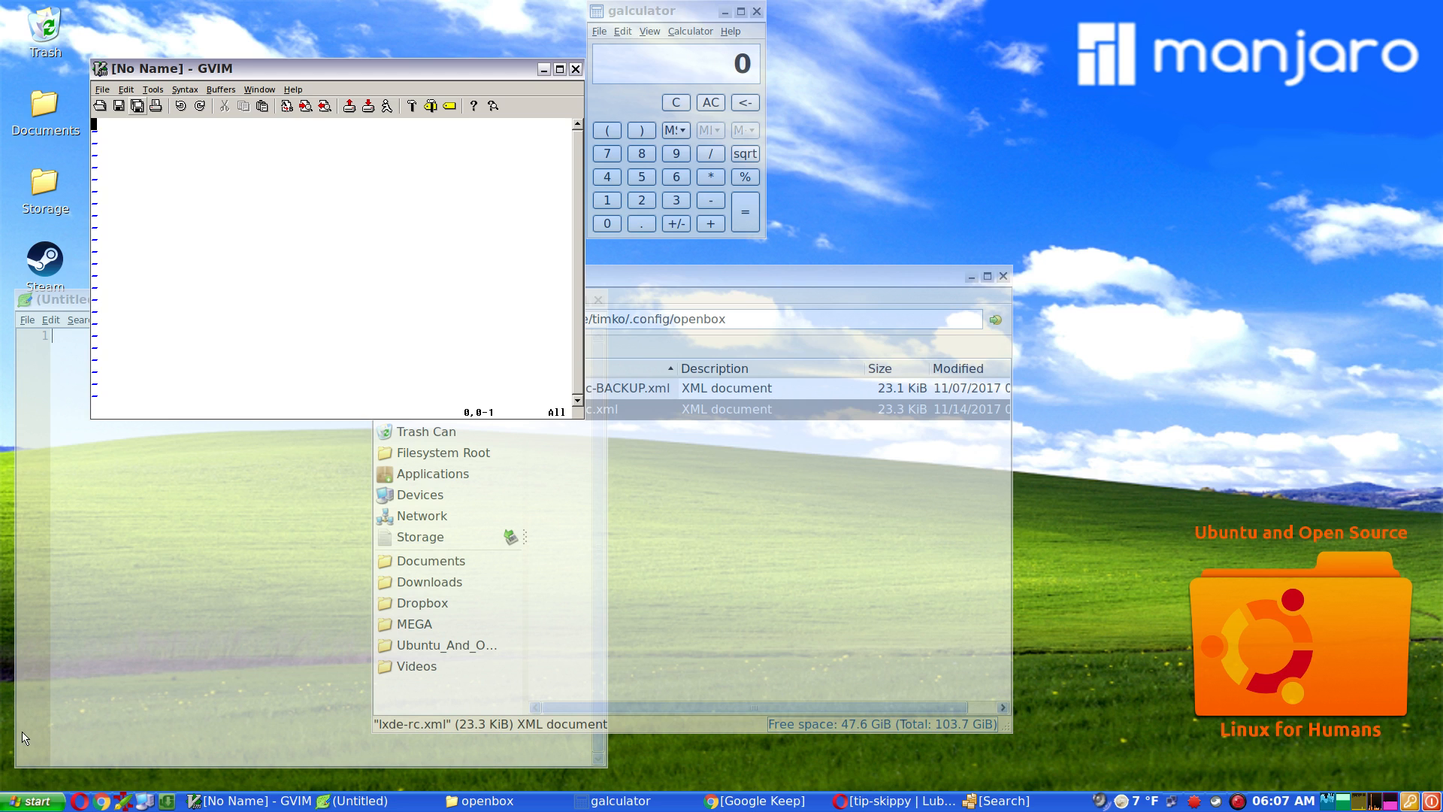
pyautogui.click(15, 804)
pyautogui.moveTo(67, 540)
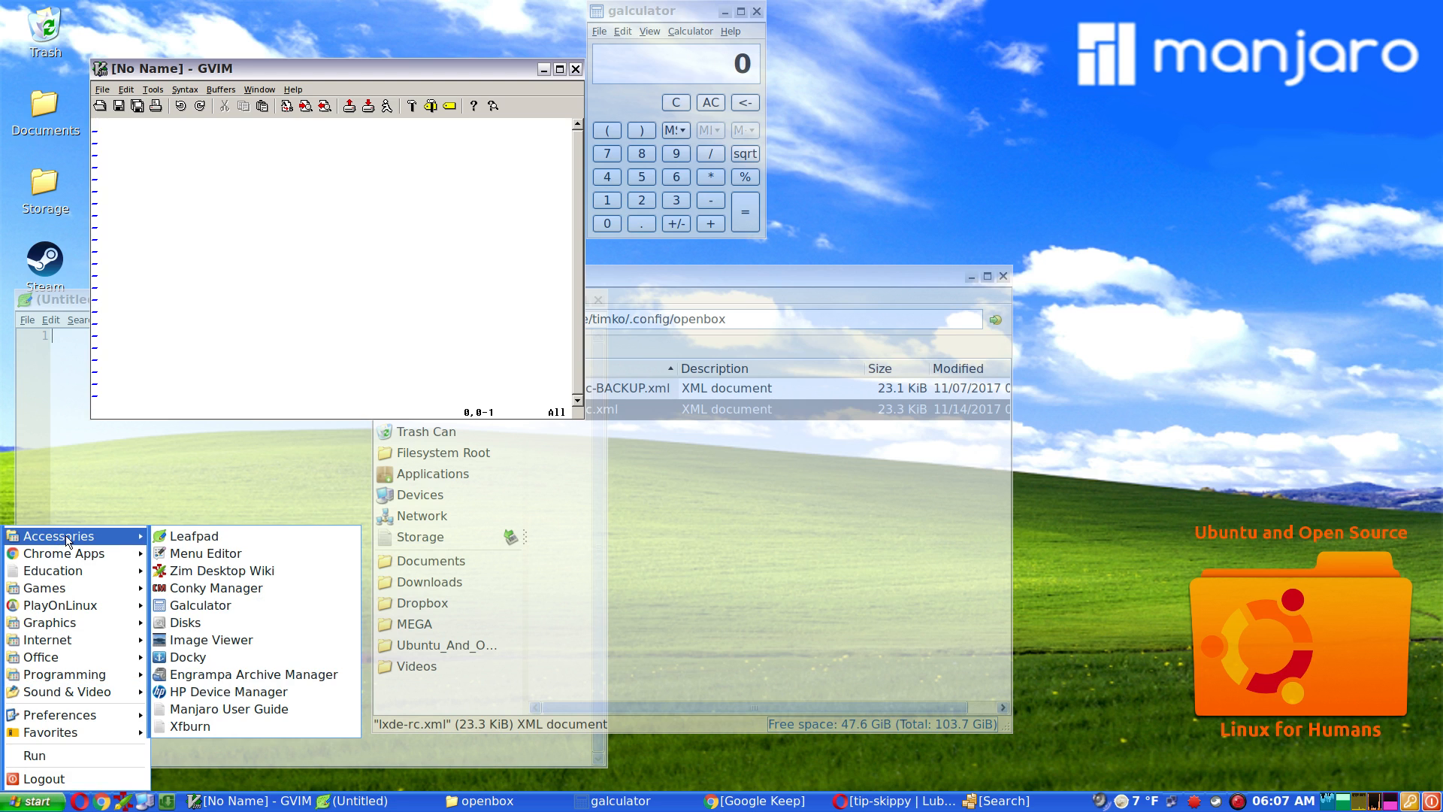
pyautogui.moveTo(68, 591)
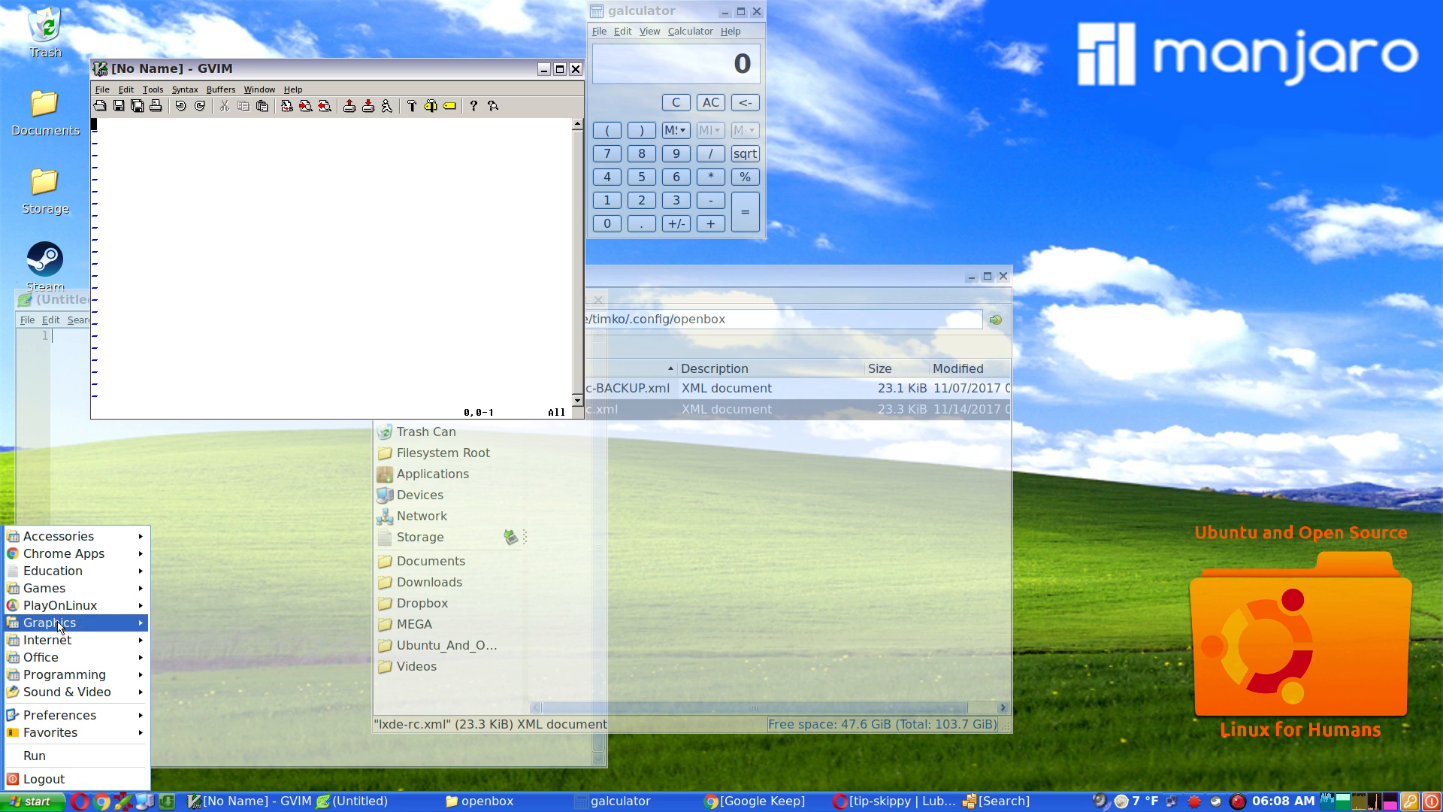
pyautogui.moveTo(60, 628)
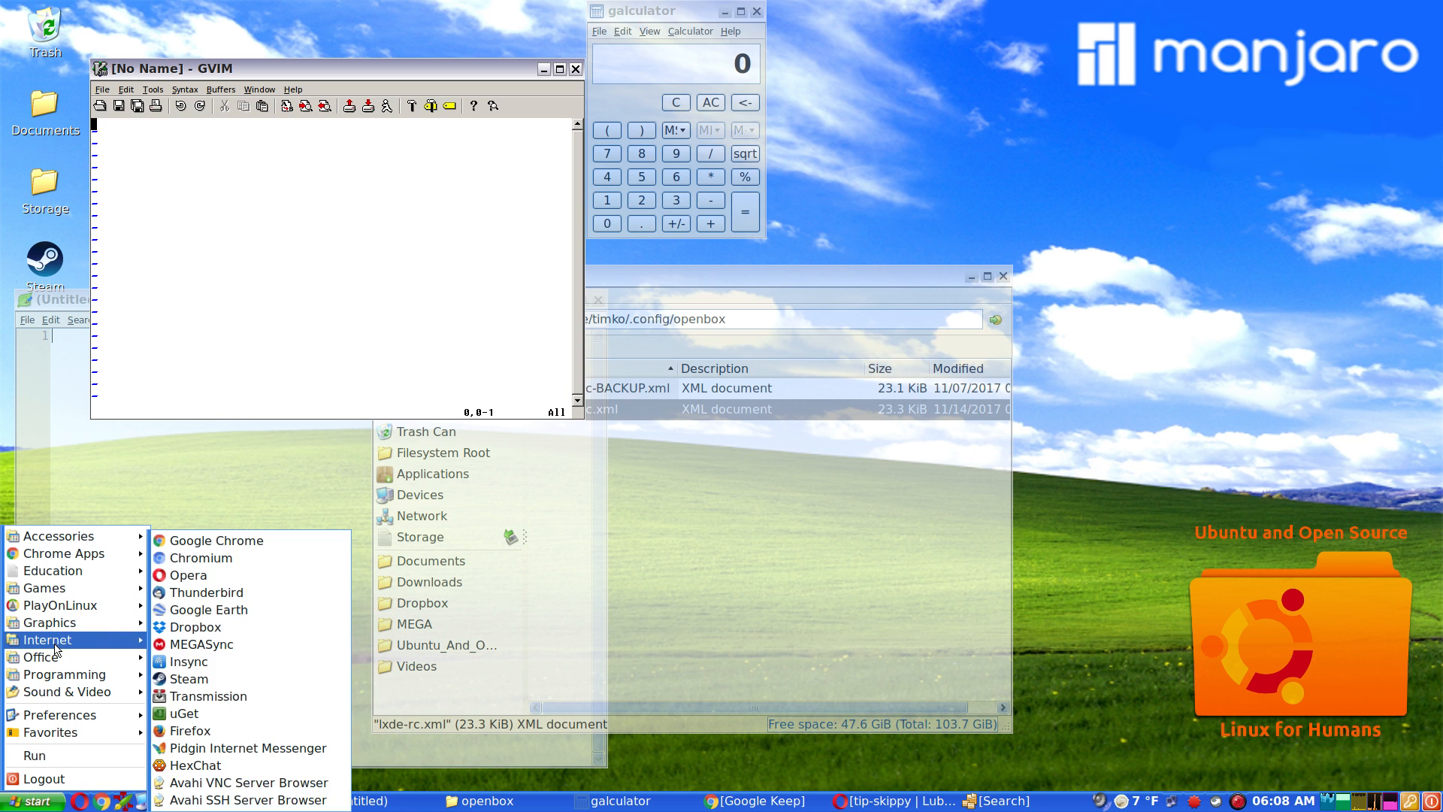
pyautogui.moveTo(50, 696)
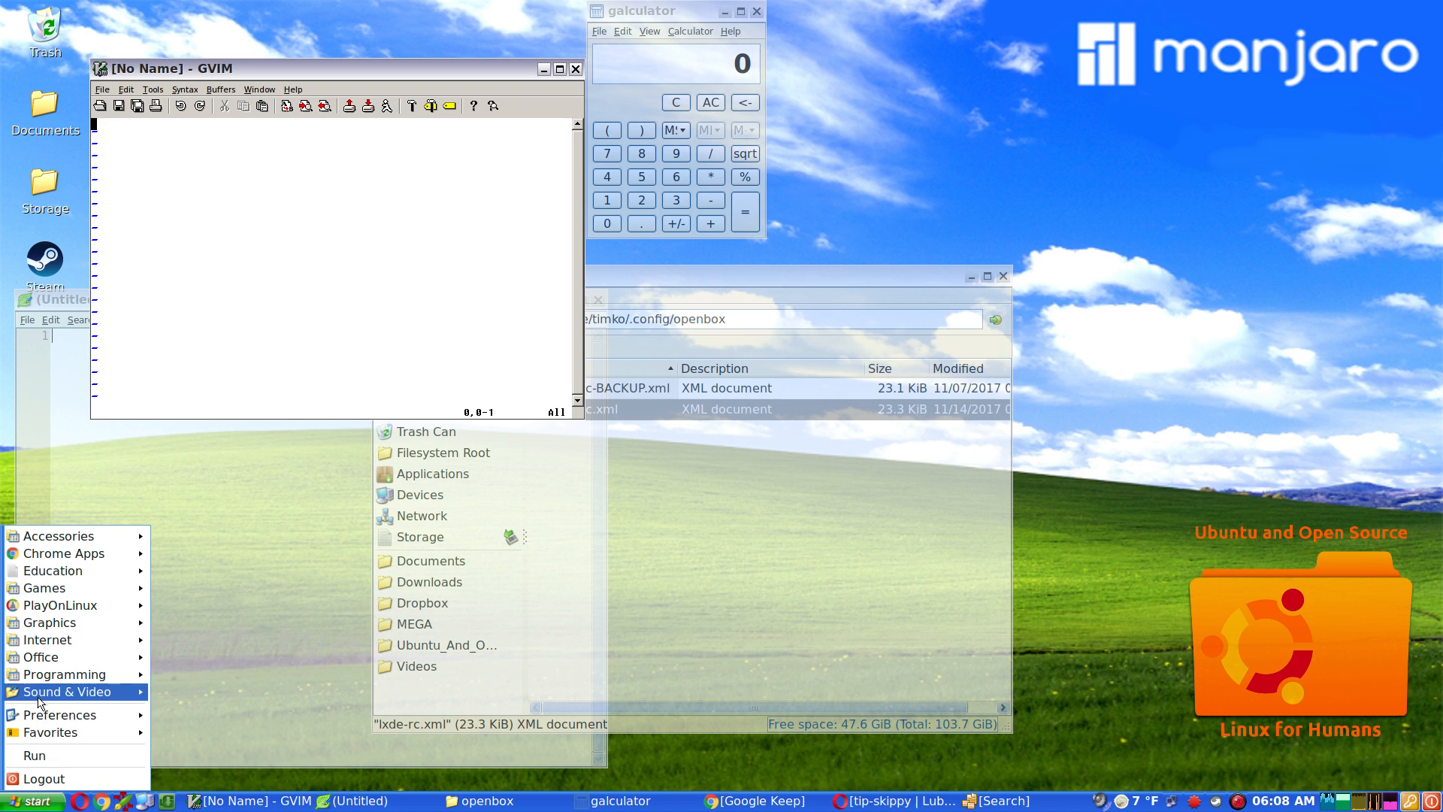
pyautogui.moveTo(39, 720)
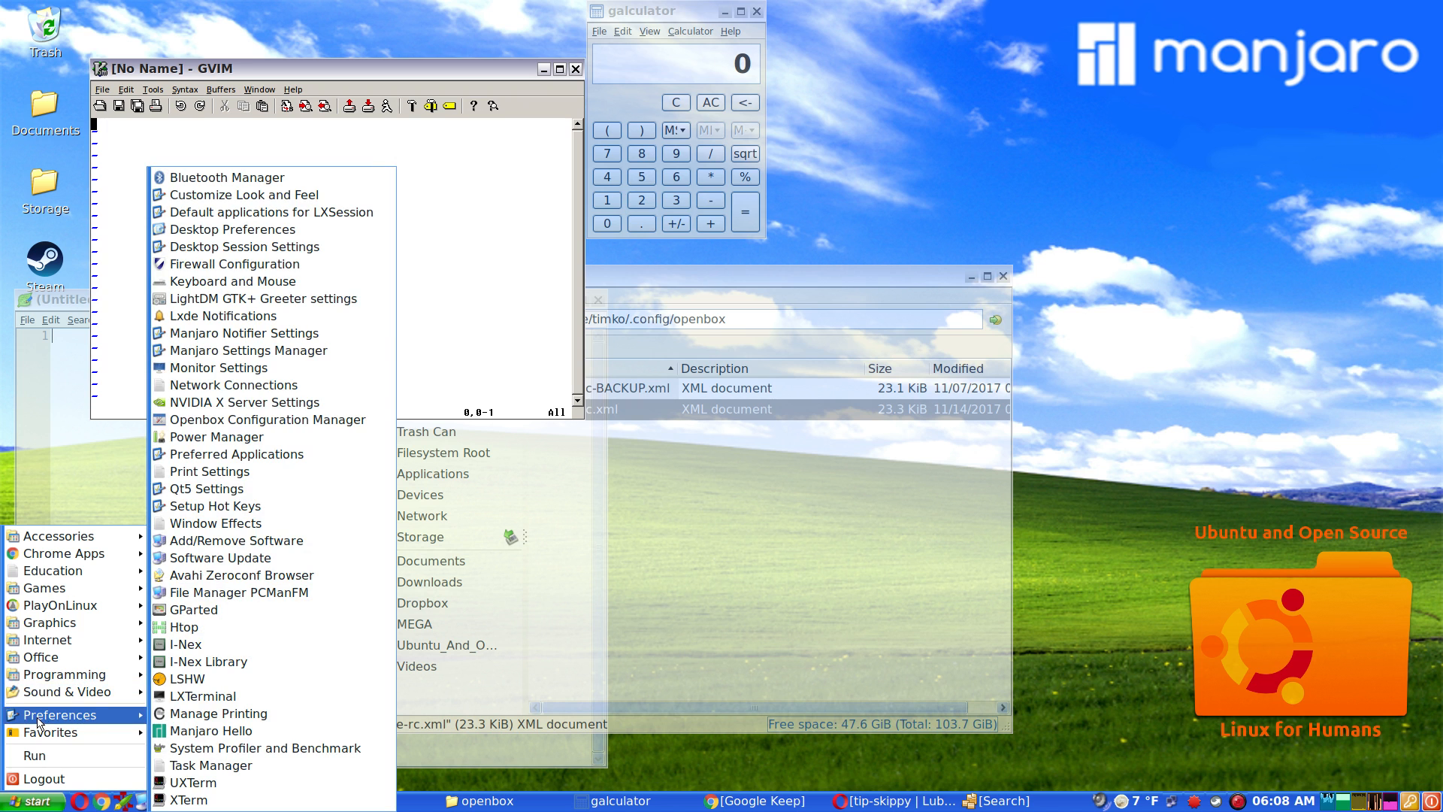
pyautogui.click(1100, 646)
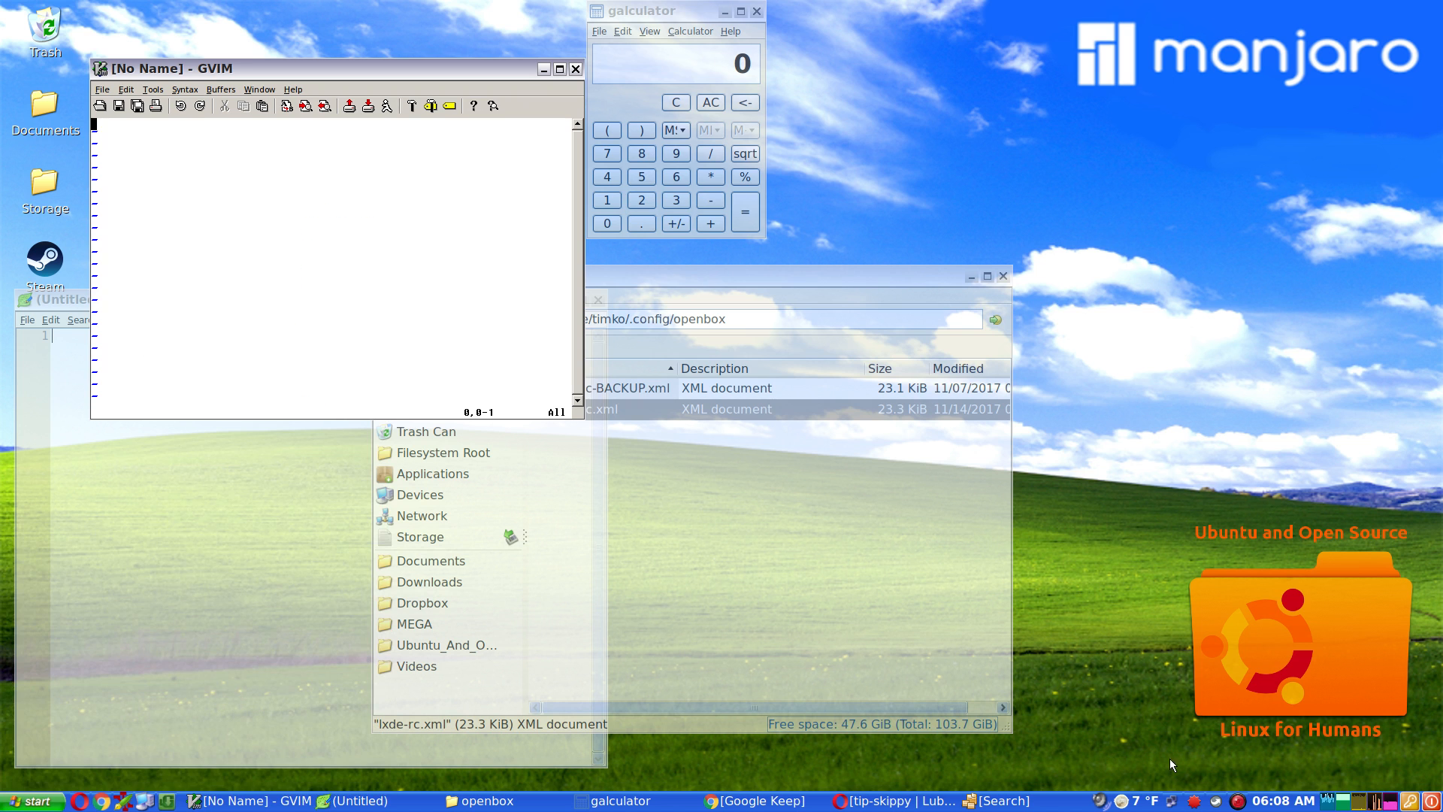
# View the Development entries in the PortableApps menu, and return to GVIM and shift its window slightly
pyautogui.click(1217, 801)
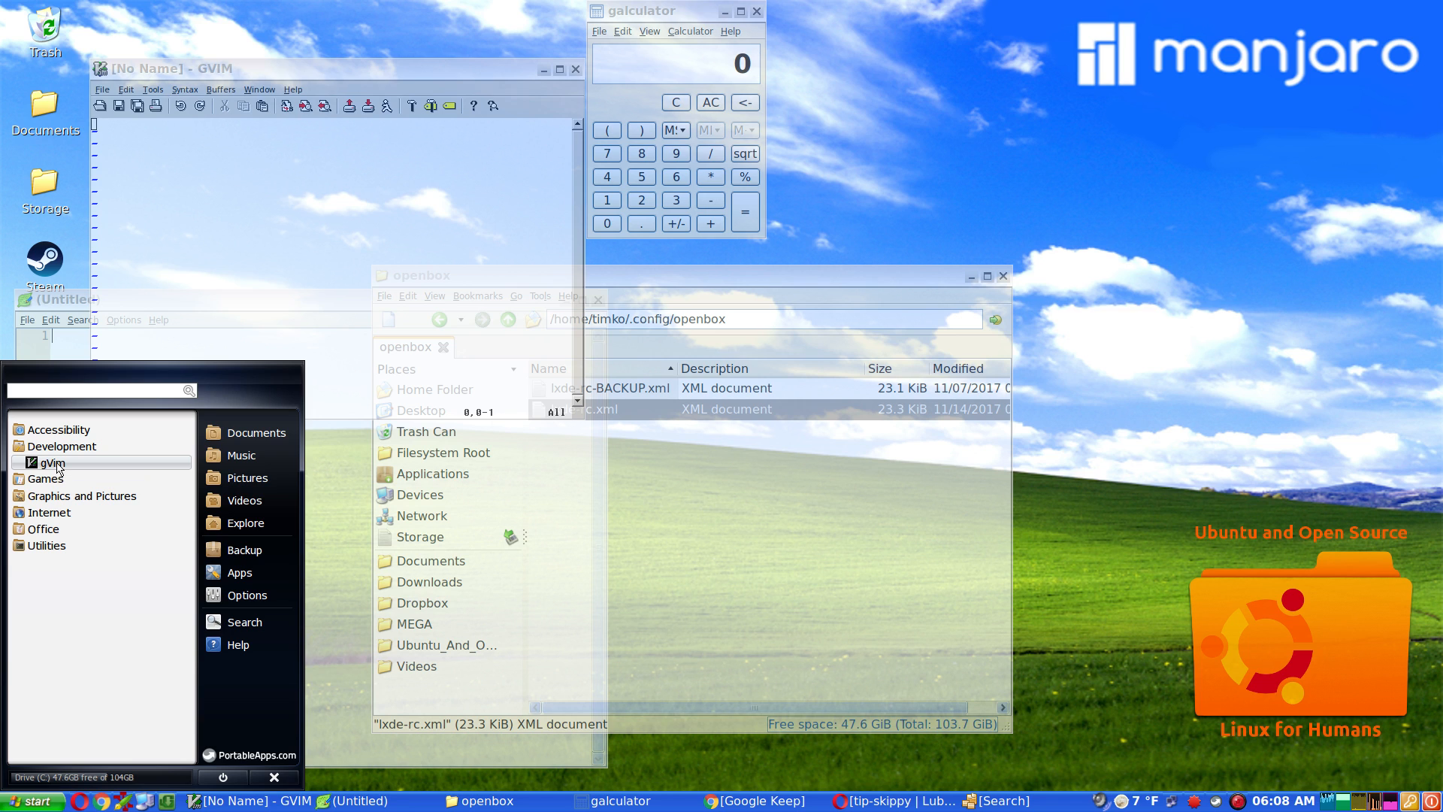
pyautogui.click(296, 200)
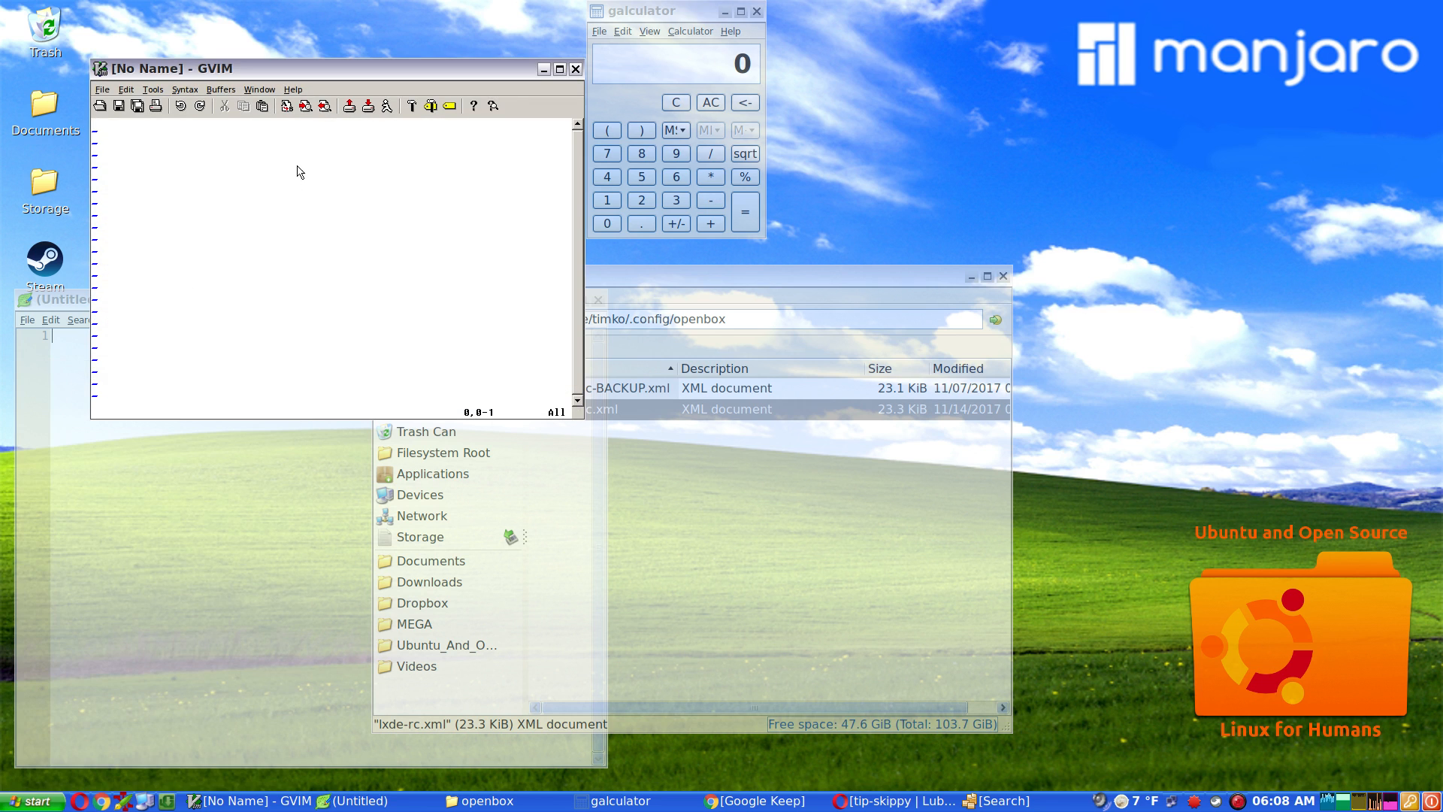
pyautogui.moveTo(349, 68); pyautogui.dragTo(379, 95)
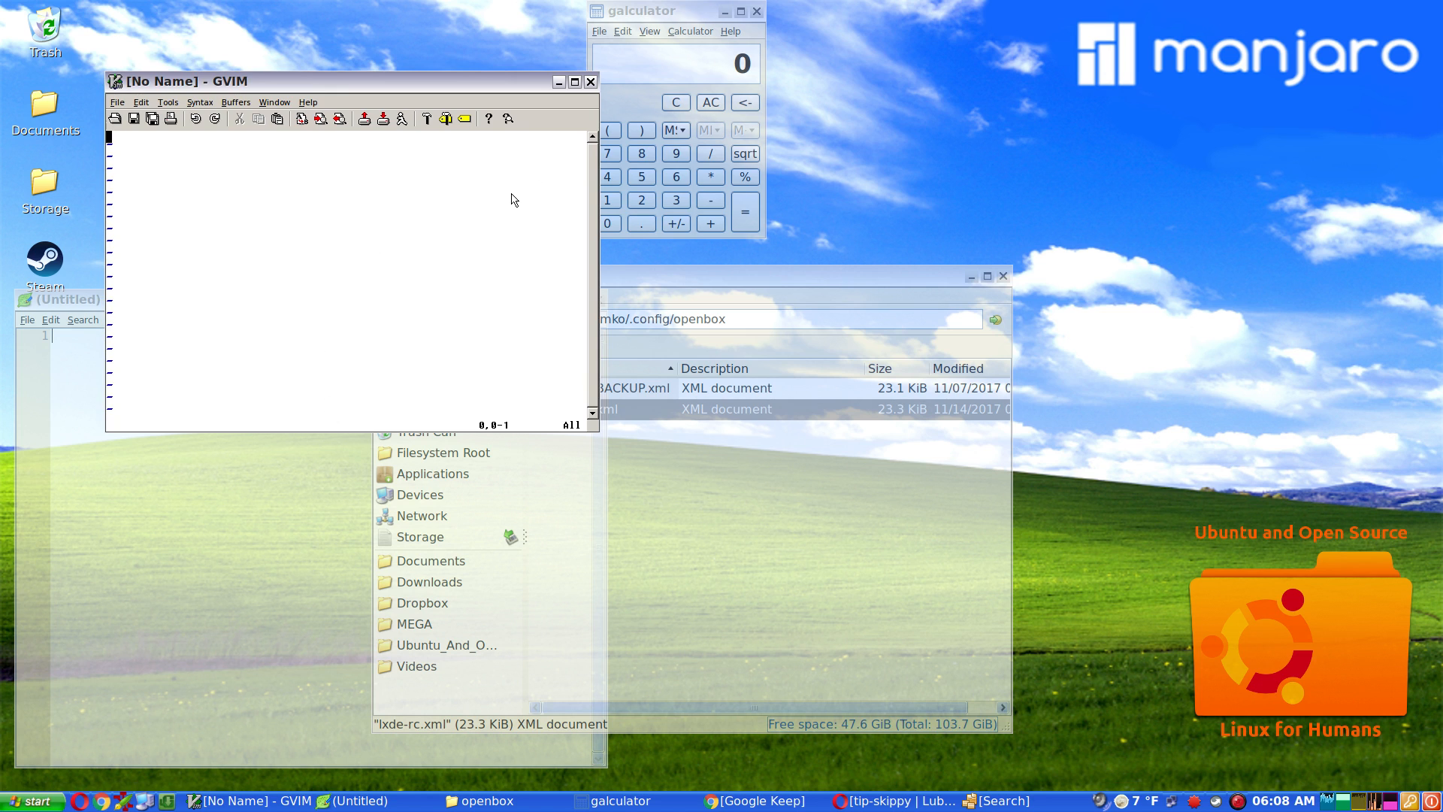
# Choose galculator from the Skippy-XD window overview and minimize it
pyautogui.press('super+Tab')
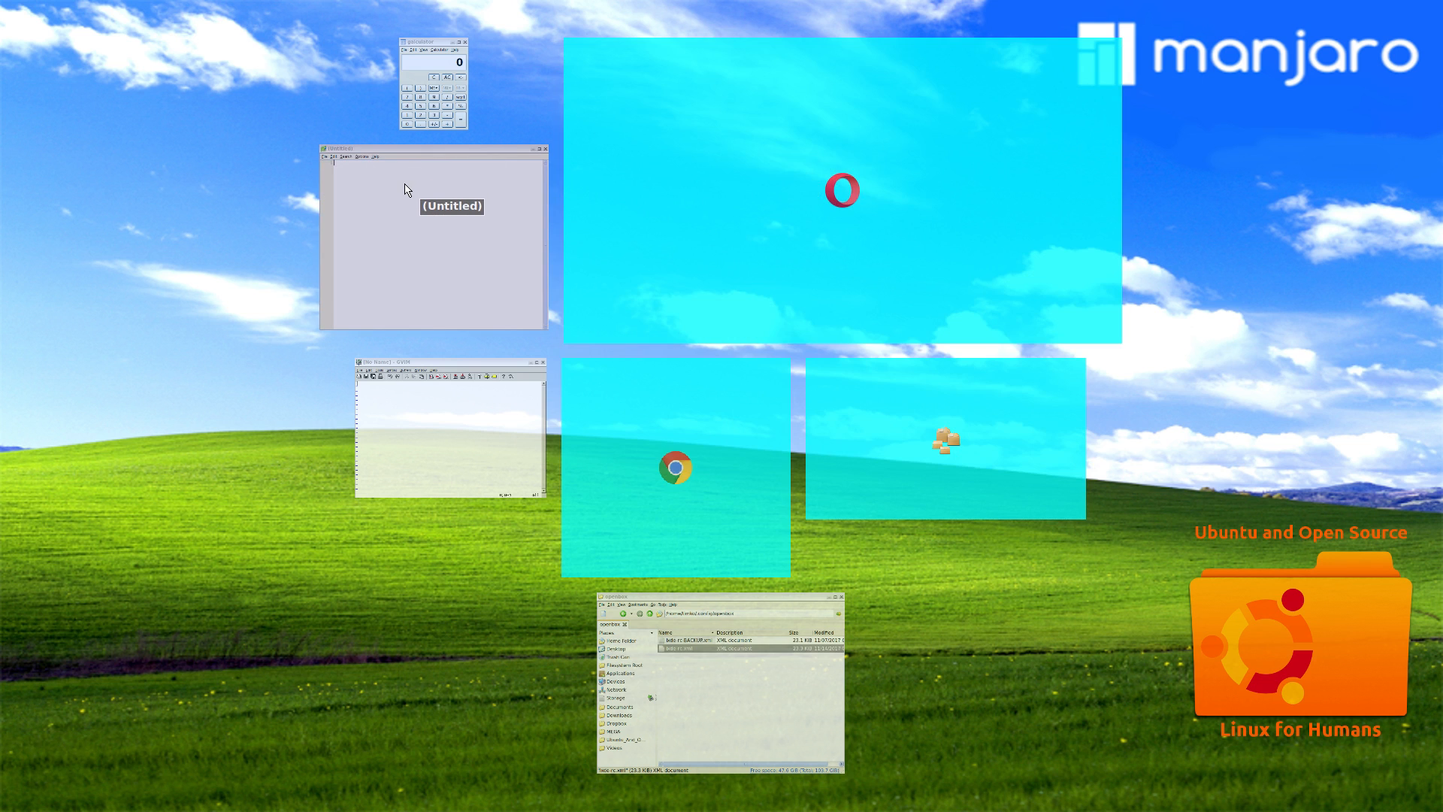
pyautogui.click(429, 64)
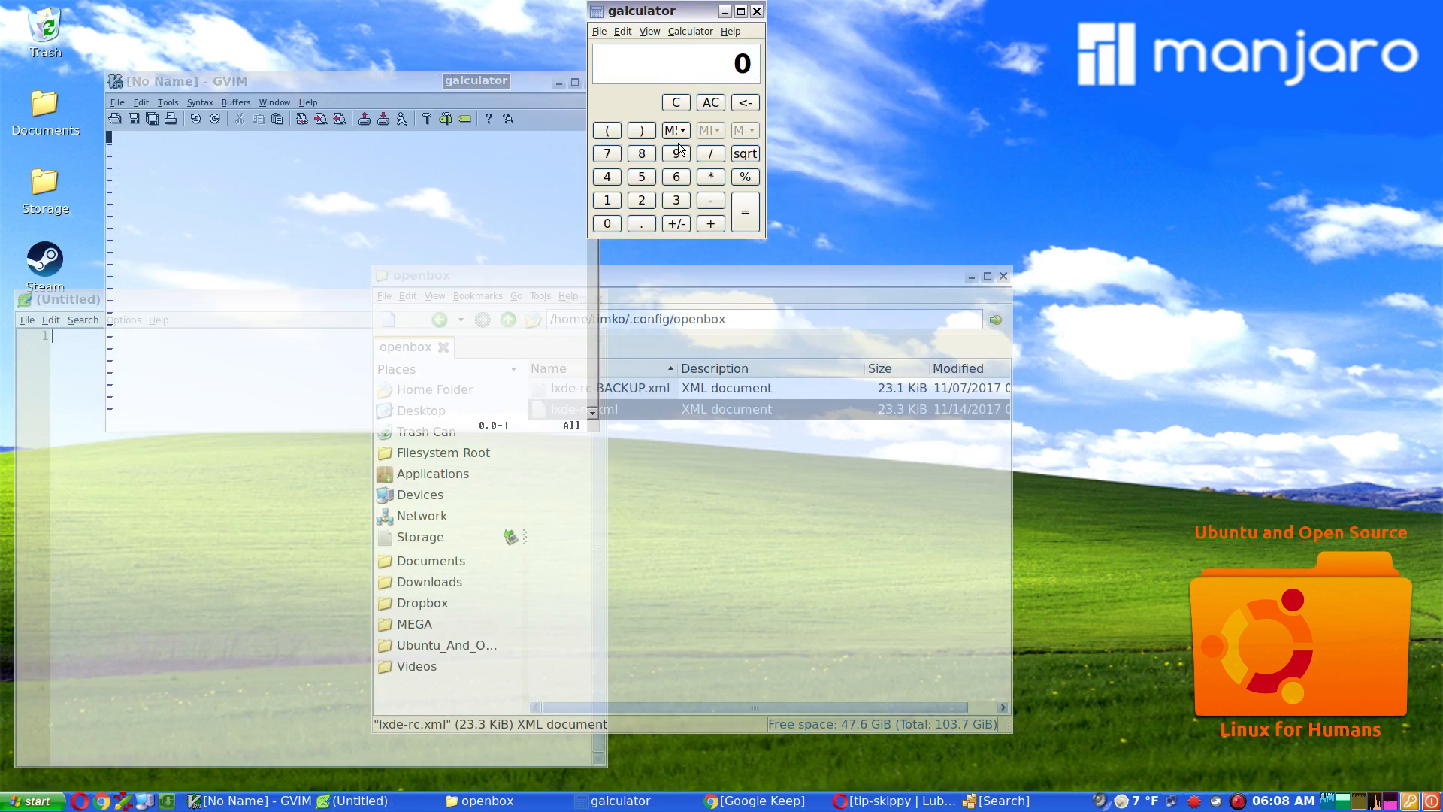
pyautogui.click(724, 11)
# Restore the minimized galculator through the Skippy-XD overview and move its window clear of GVIM
pyautogui.press('super+Tab')
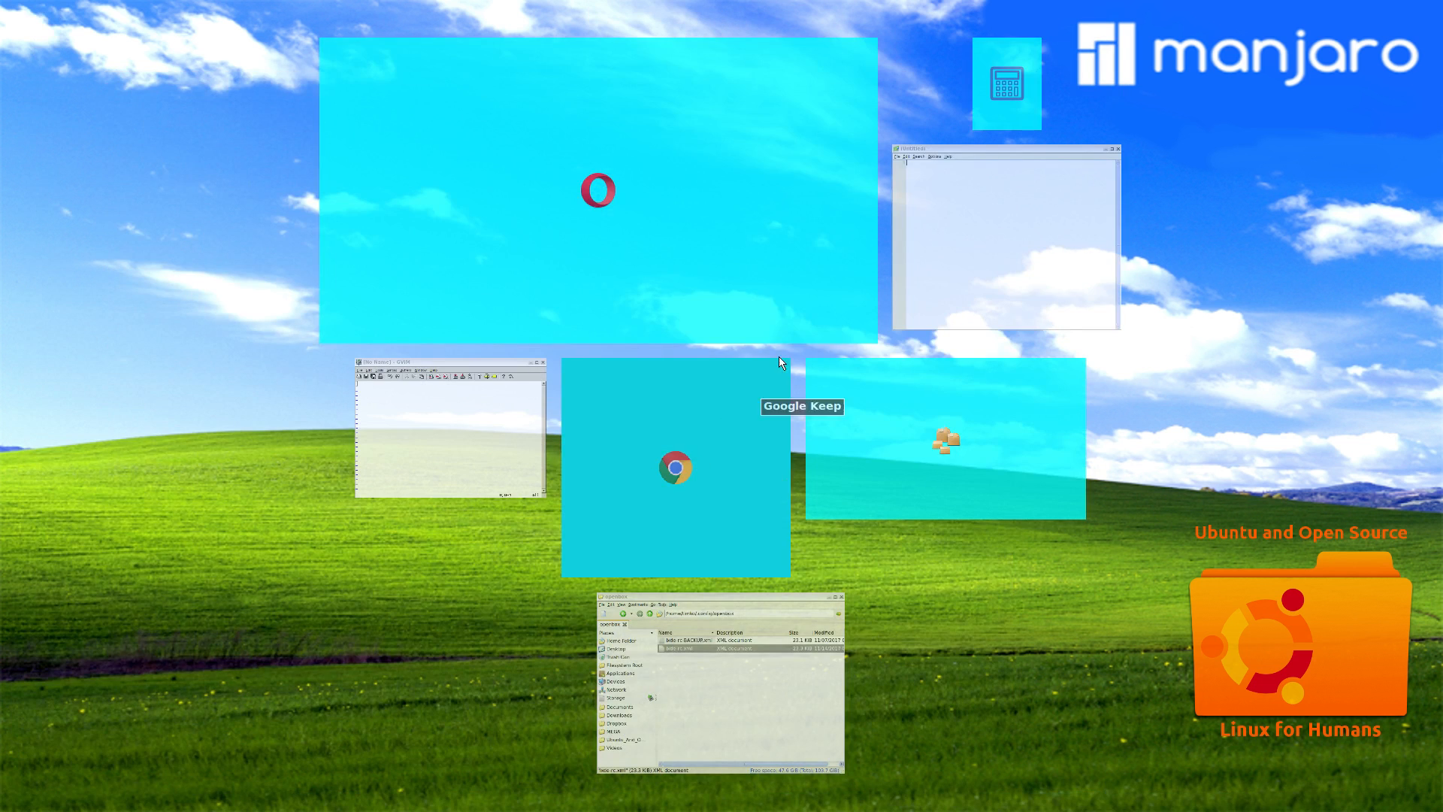
pyautogui.click(994, 72)
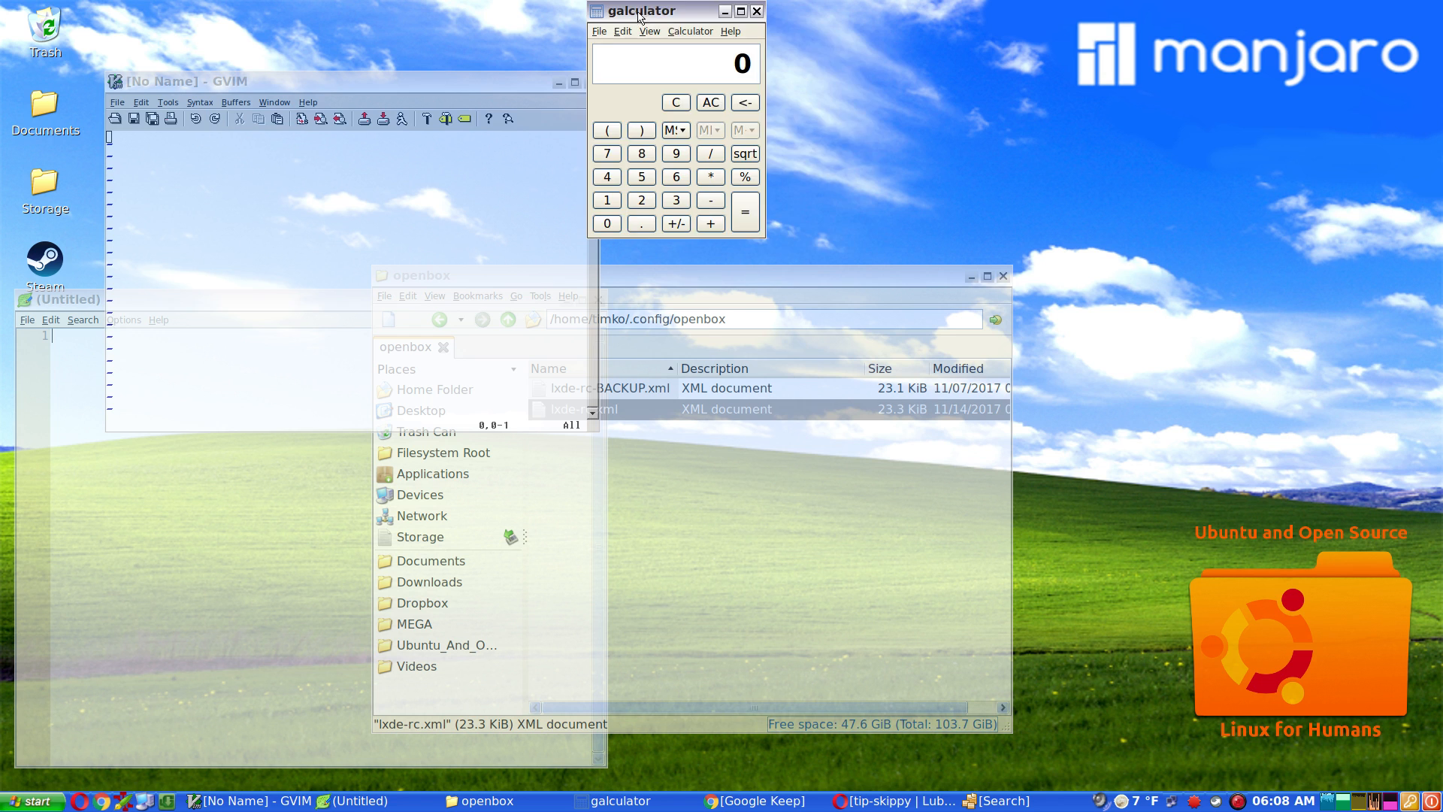
pyautogui.moveTo(636, 13); pyautogui.dragTo(750, 31)
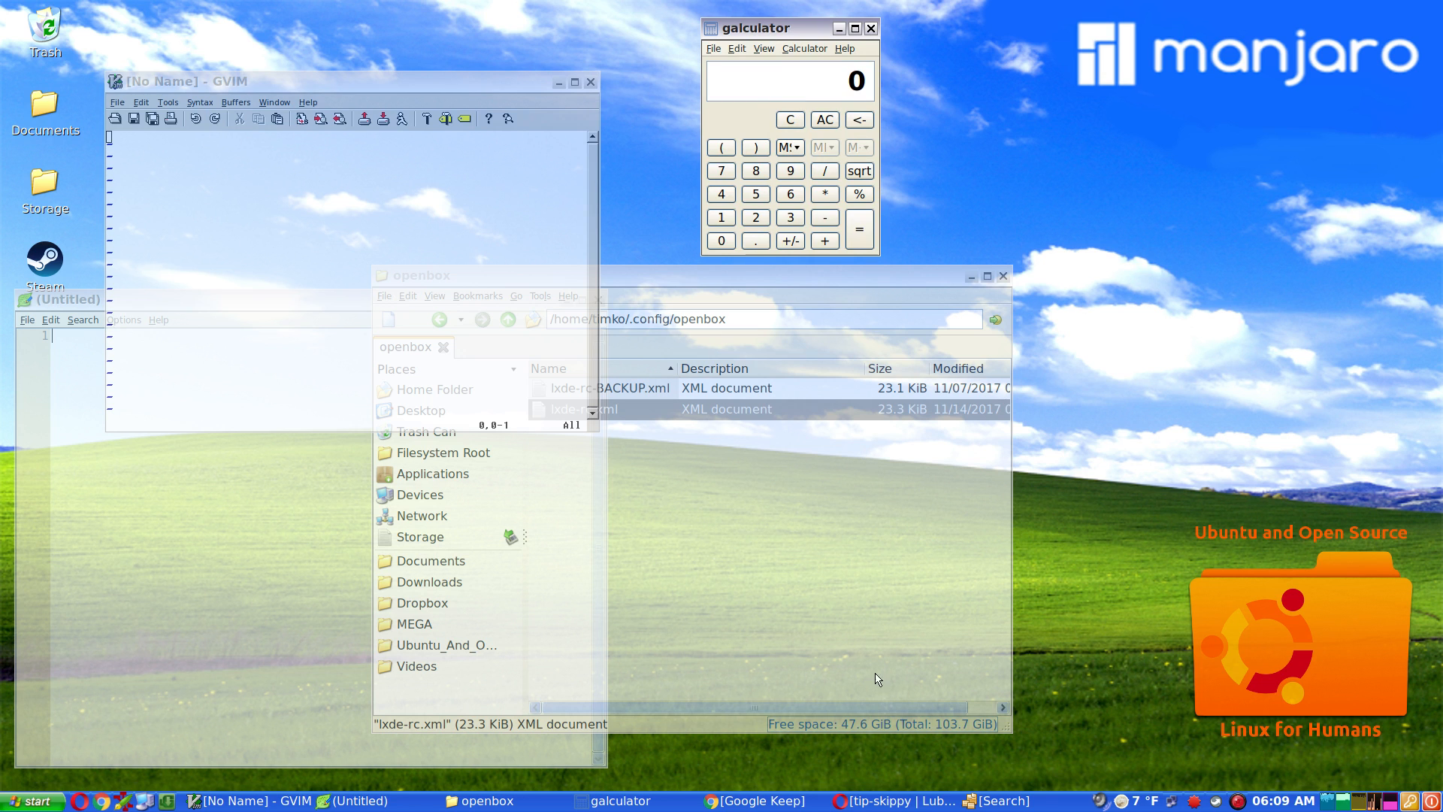
# Switch to the package manager's search window for "skippy", move the window, and place the cursor in its search field
pyautogui.click(983, 799)
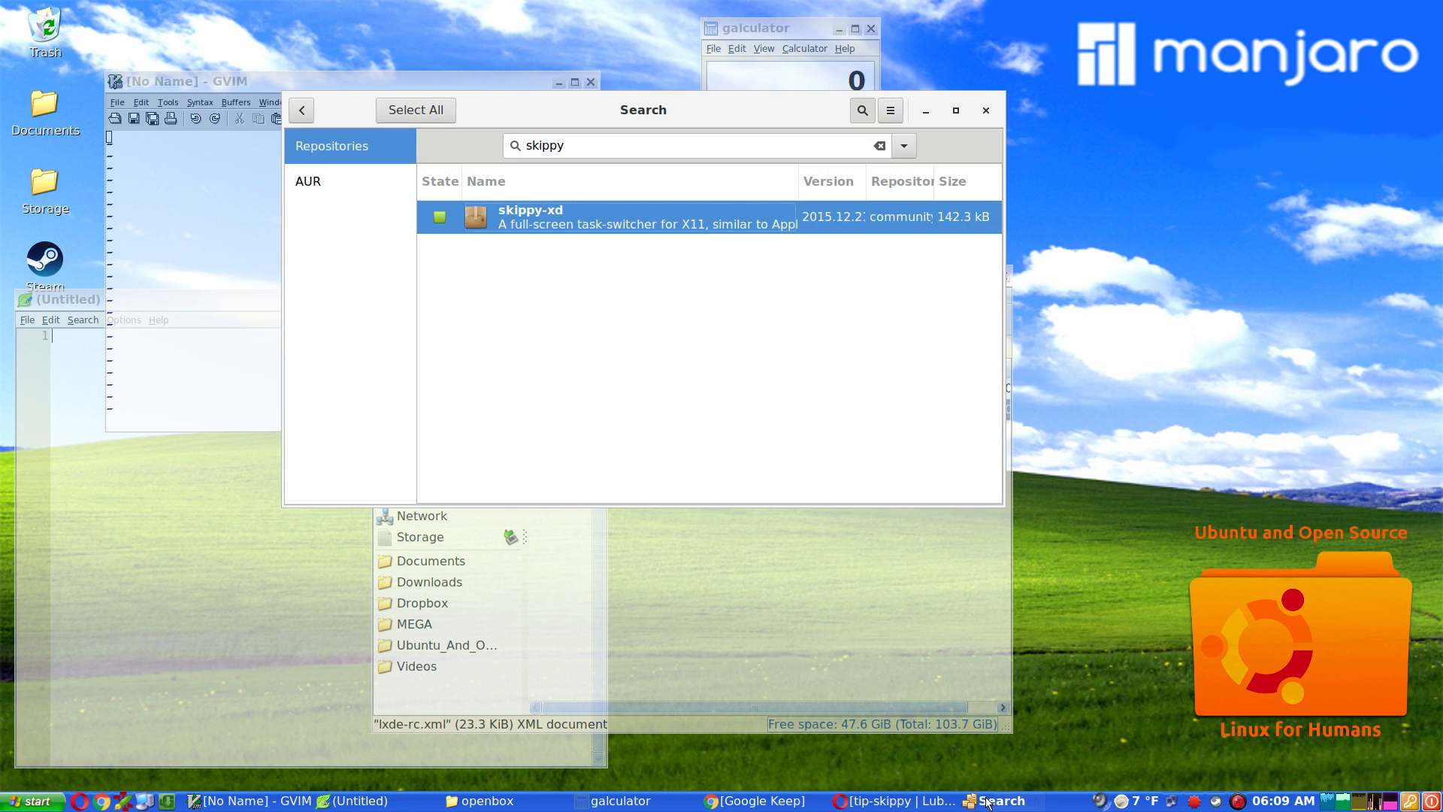
pyautogui.moveTo(639, 106); pyautogui.dragTo(735, 145)
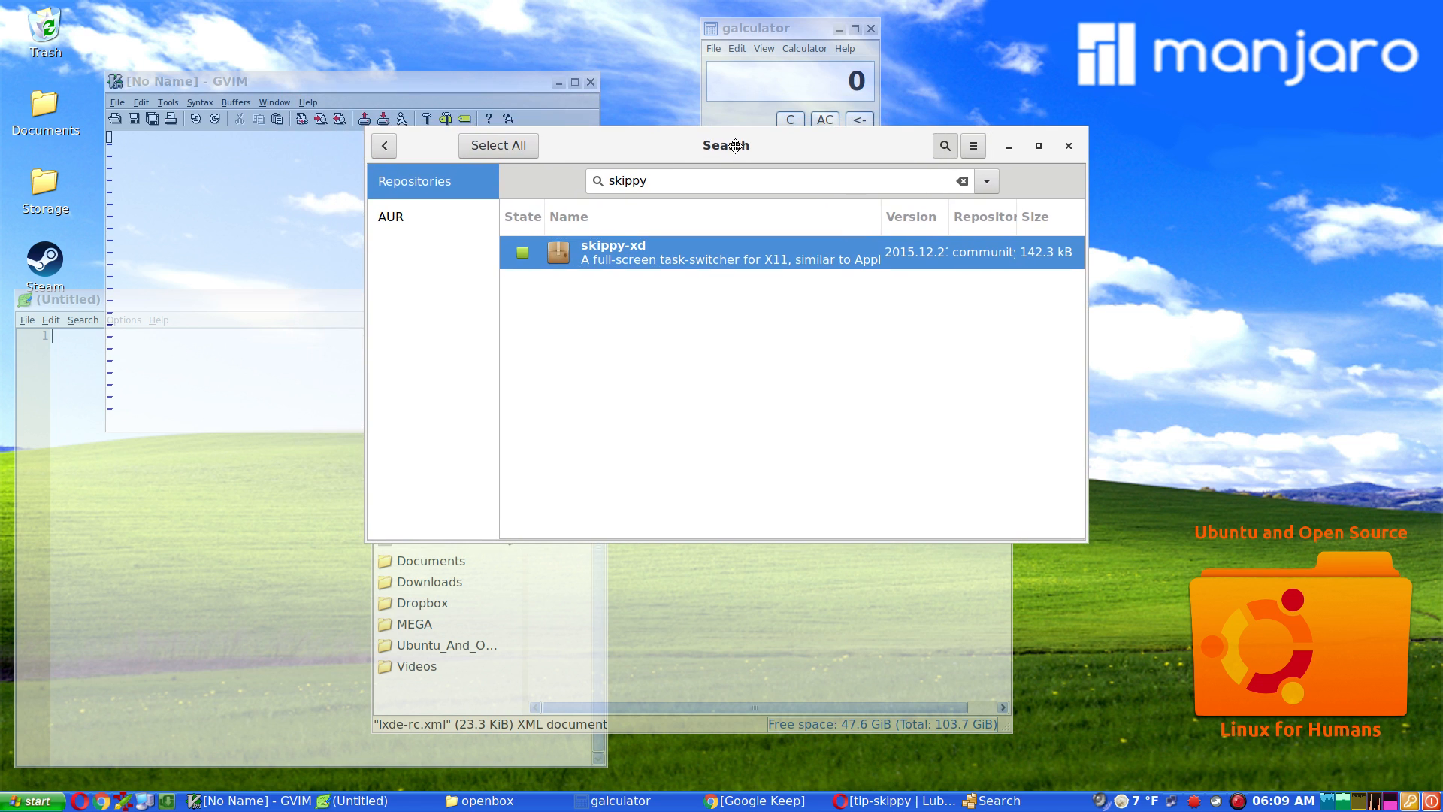
pyautogui.click(407, 197)
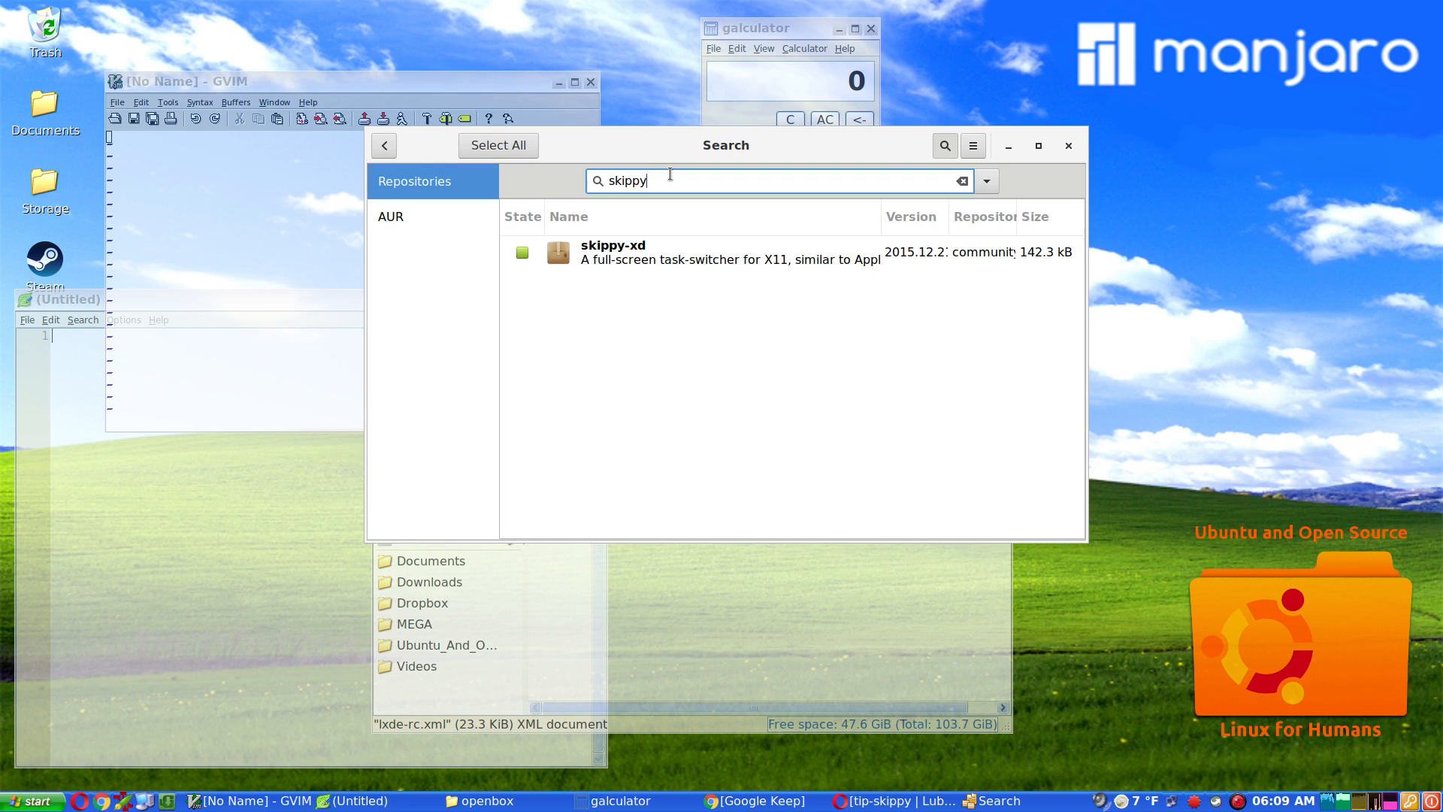
# Select the skippy-xd package in the search results and close the package manager's search window
pyautogui.click(674, 260)
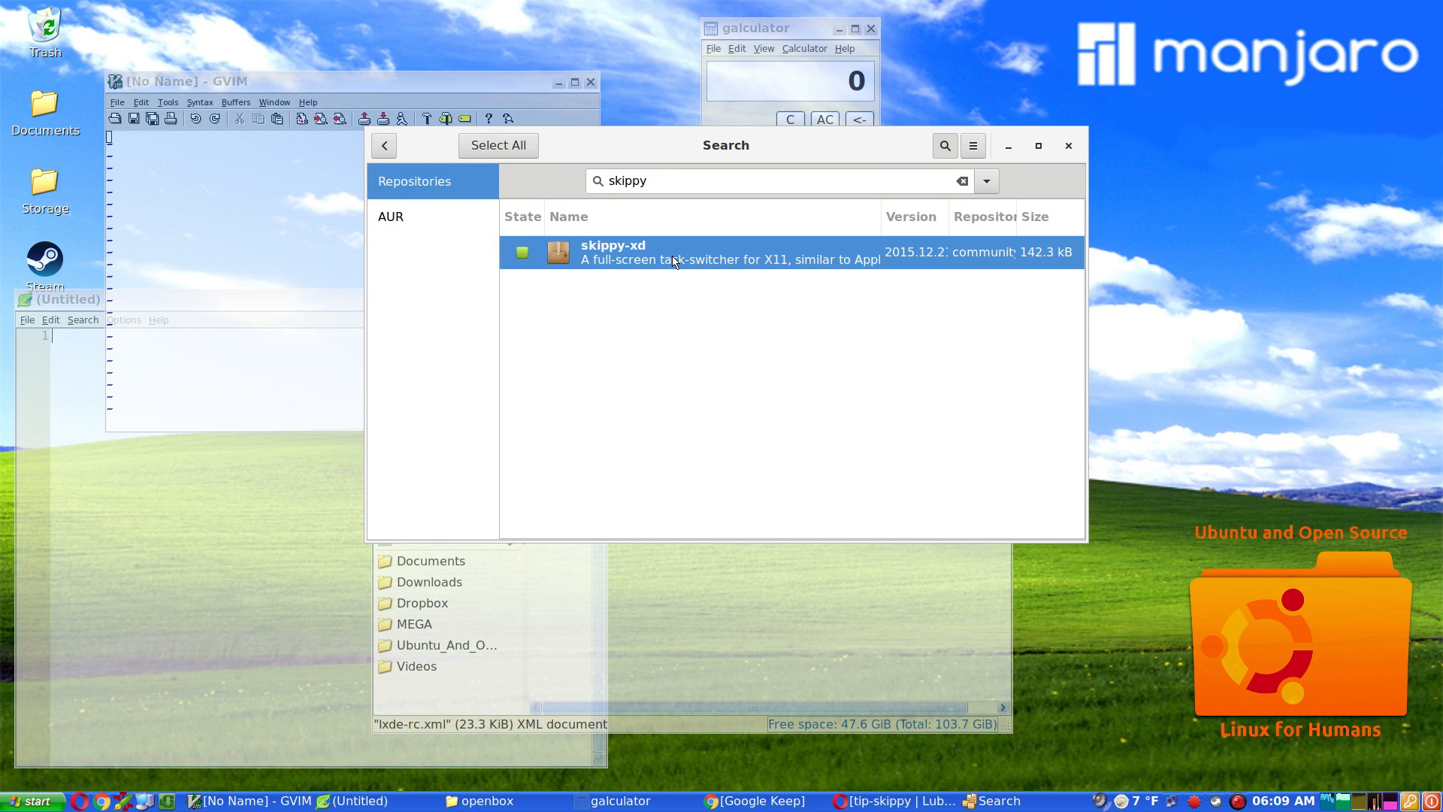
pyautogui.click(1068, 146)
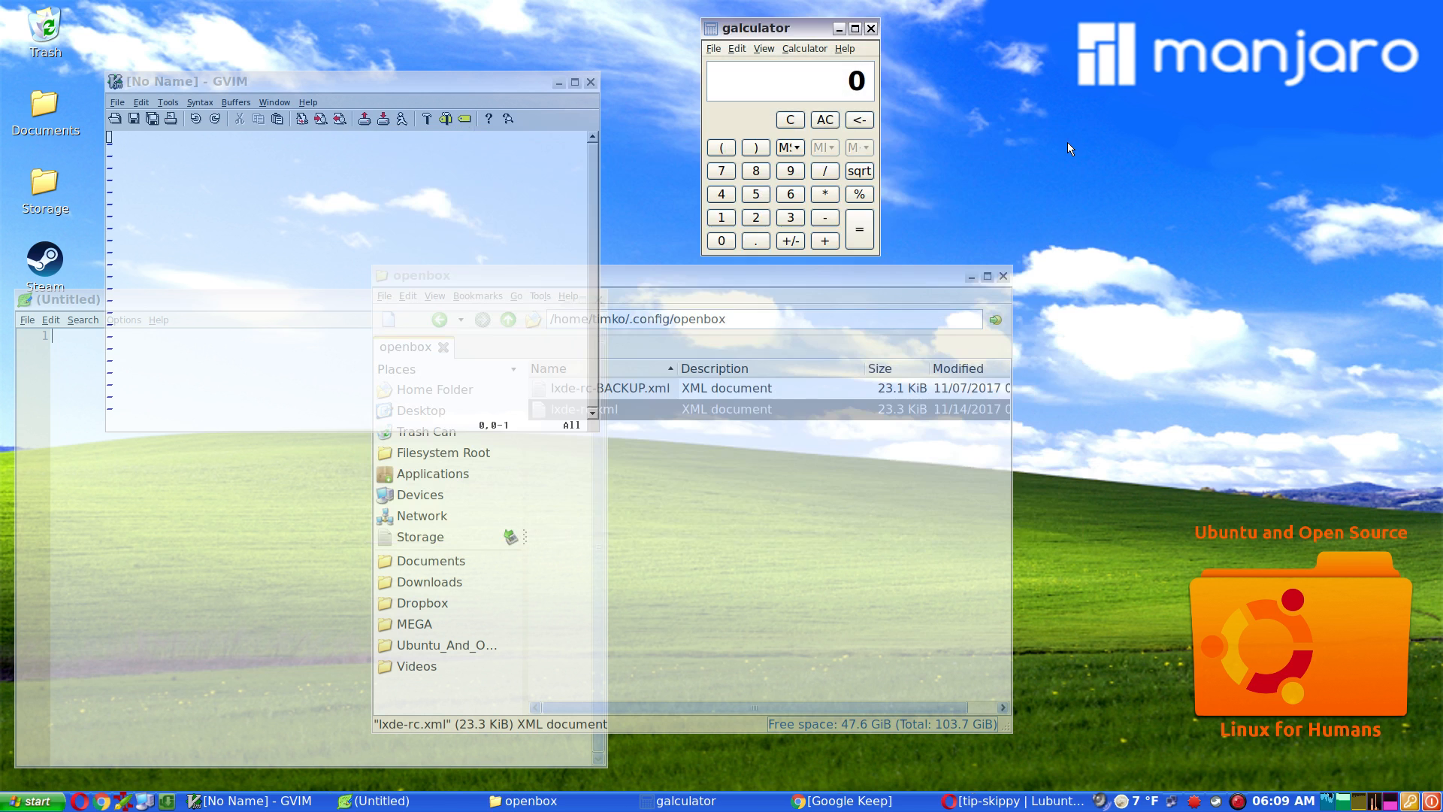
# Bring the openbox folder window to the front, and switch to Opera's tip-skippy page through the Skippy-XD window overview
pyautogui.click(664, 282)
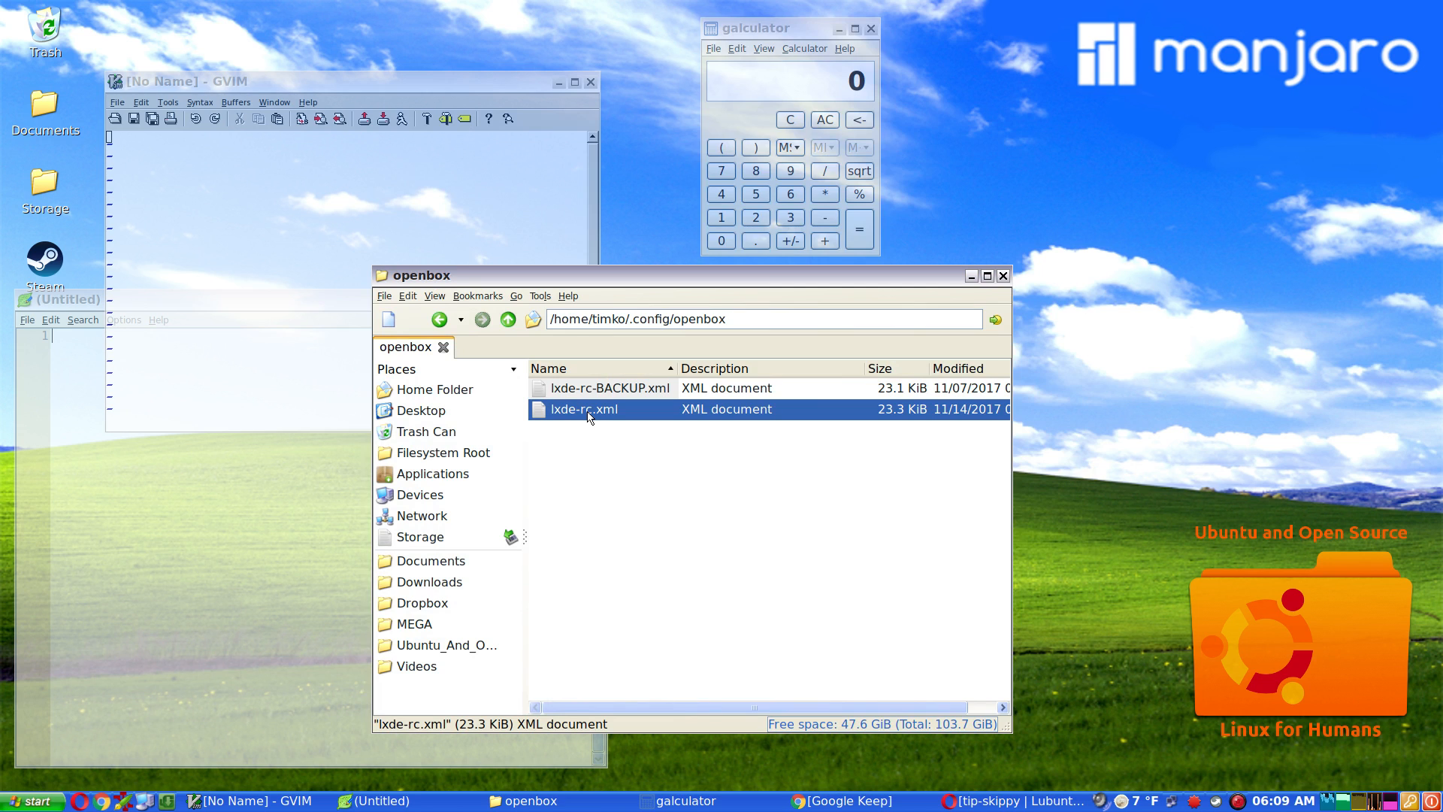
pyautogui.press('super+Tab')
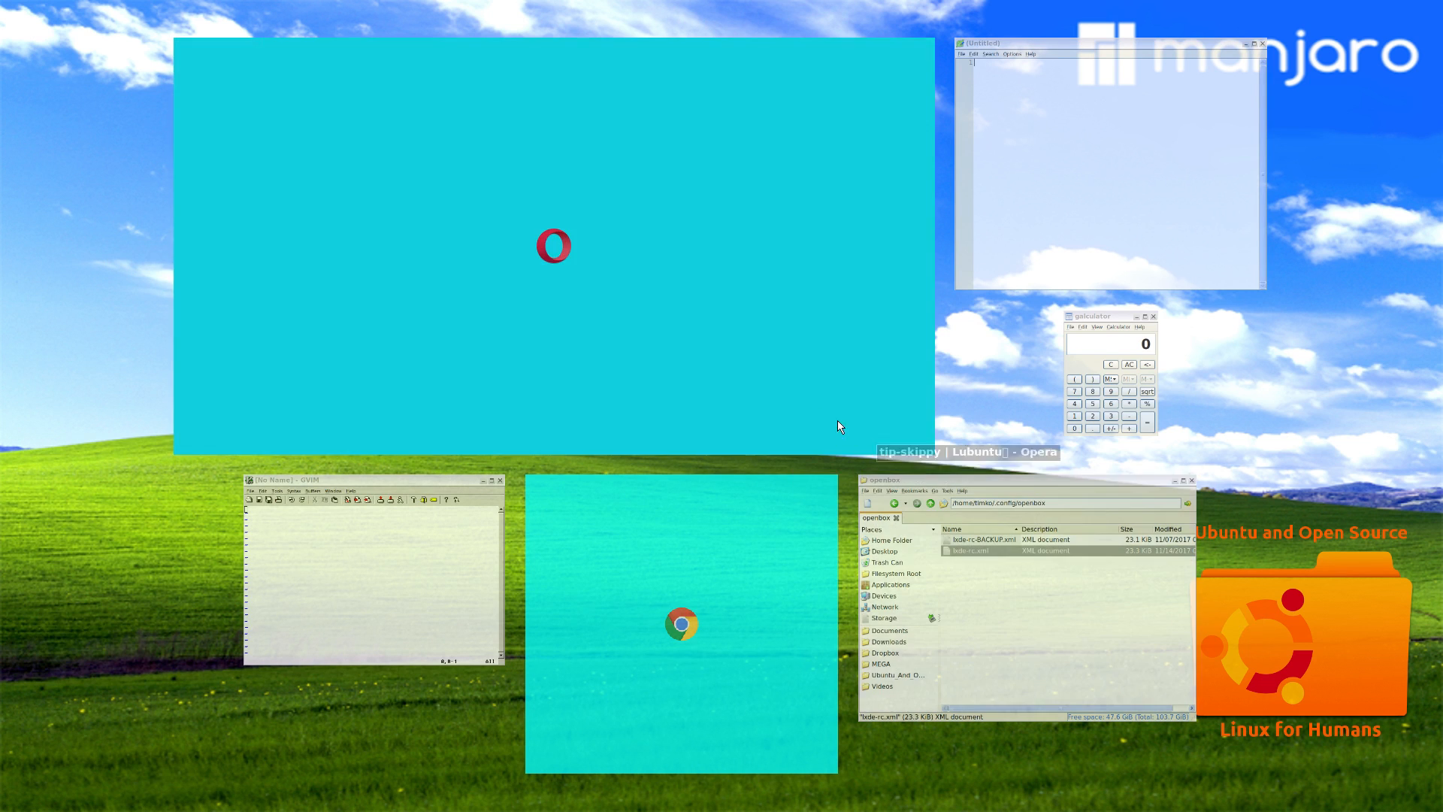
pyautogui.click(837, 421)
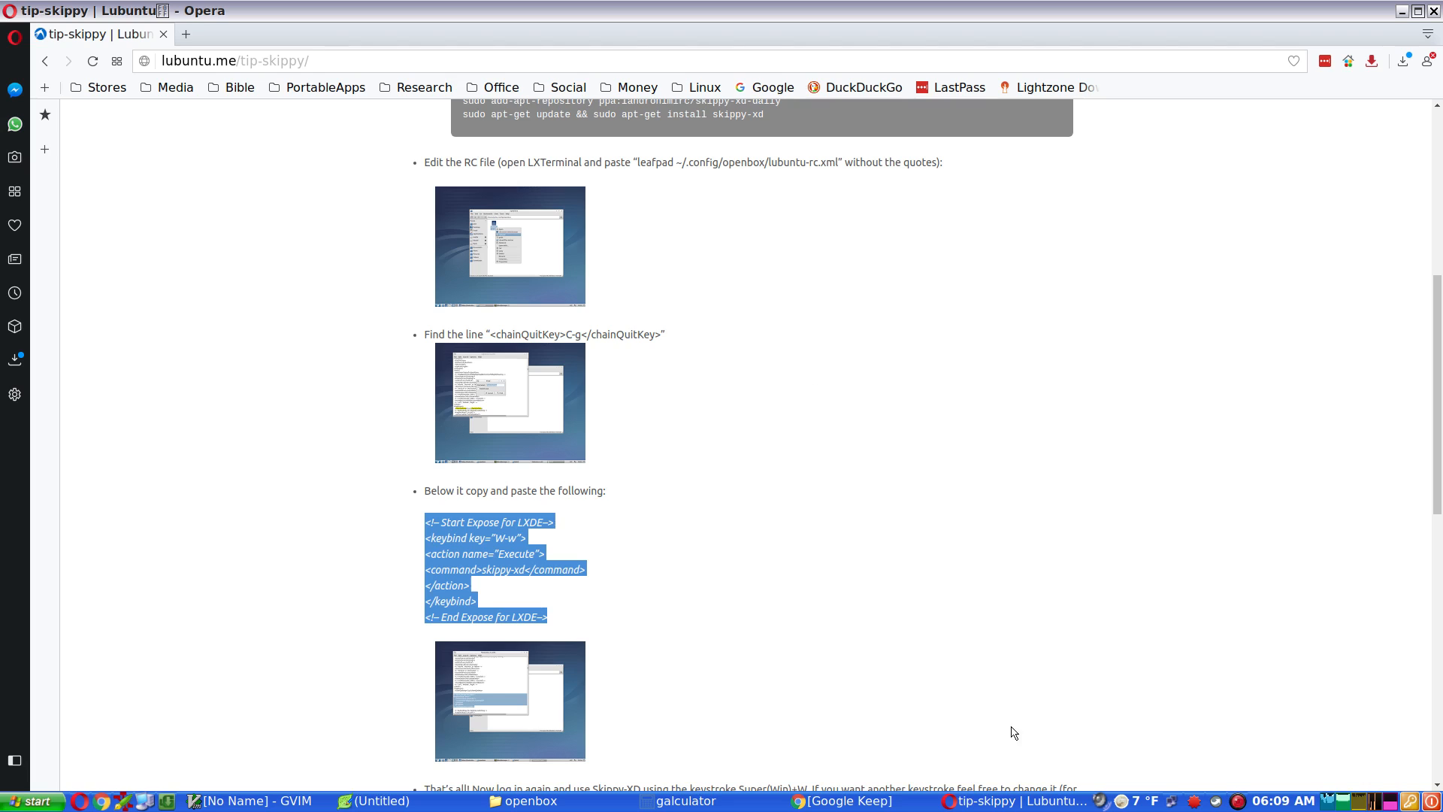
pyautogui.rightClick(1241, 805)
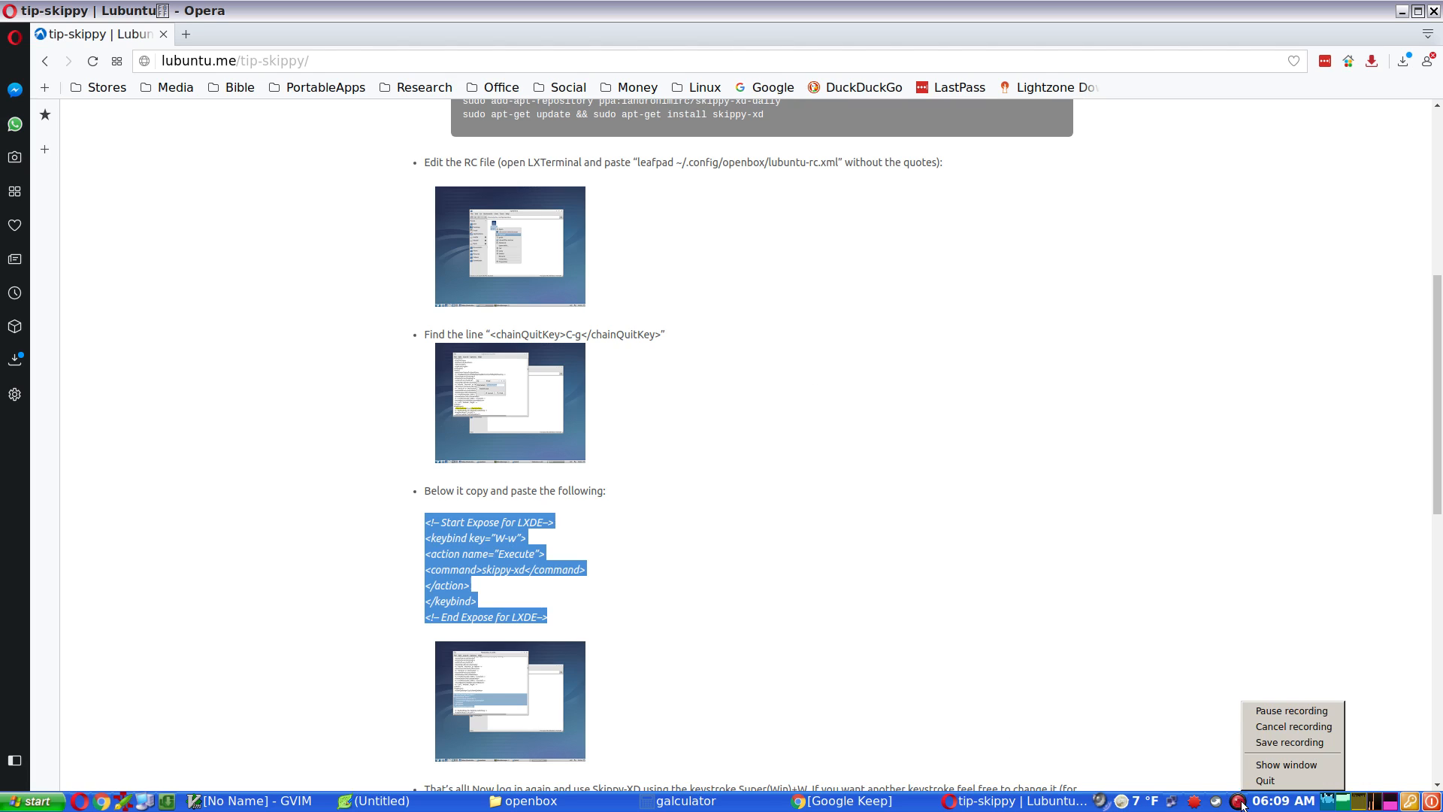